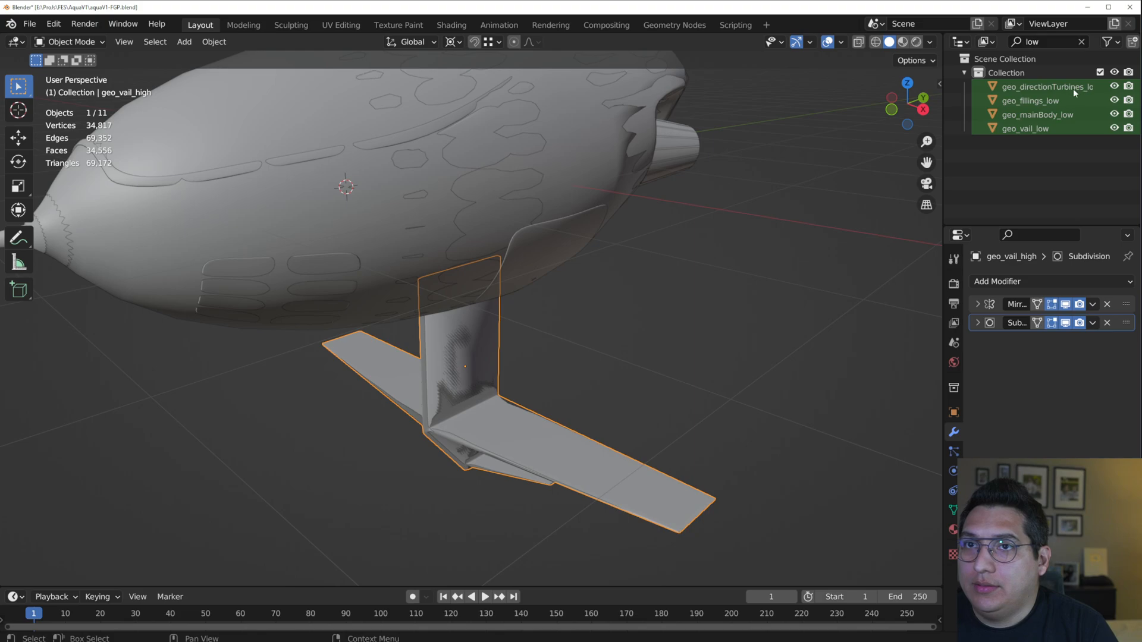
- Show only the low-poly objects, narrowing the view to geo_mainBody_low and geo_fillings_low
click(1042, 129)
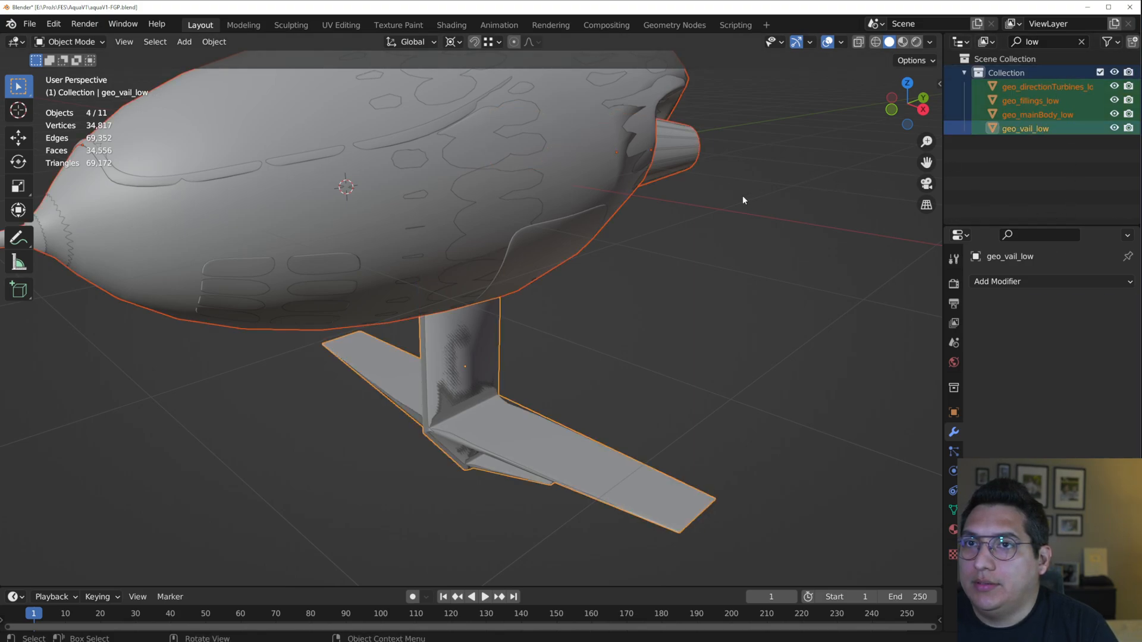
key(shift+h)
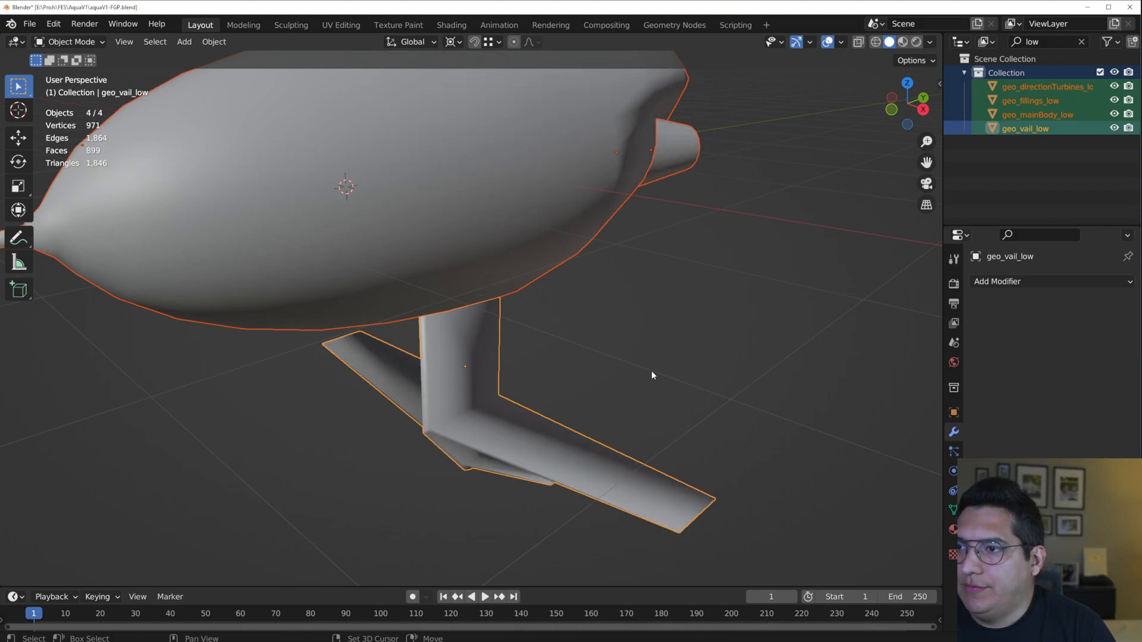
scroll(651, 373, down, 5)
middle_drag(701, 426, 648, 172)
scroll(528, 365, up, 3)
click(401, 147)
click(397, 166)
shift+click(452, 276)
key(shift+h)
- Open only geo_fillings_low for mesh editing and select its open outer rim loop
scroll(522, 296, up, 3)
scroll(507, 322, up, 3)
key(Tab)
key(Tab)
key(Tab)
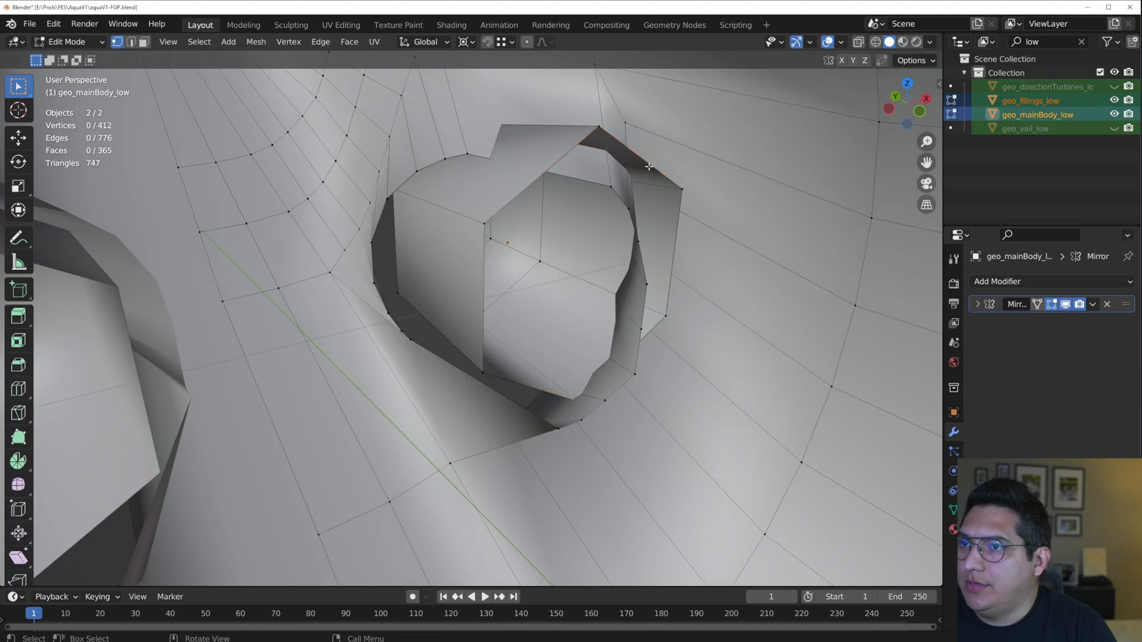
key(Tab)
click(661, 182)
key(Tab)
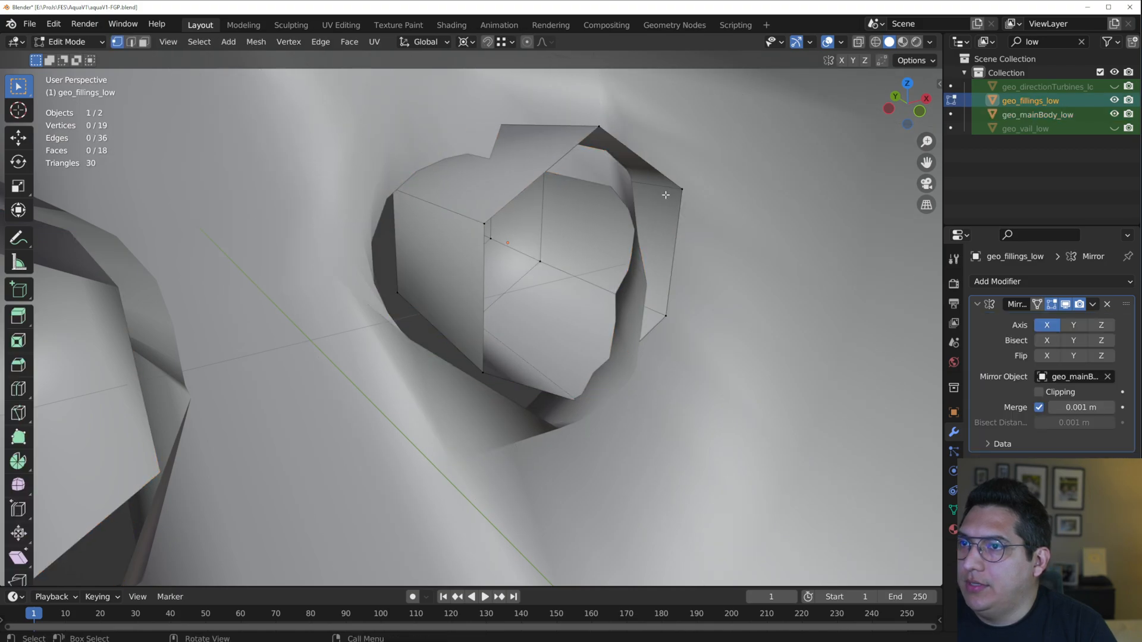
alt+click(658, 165)
middle_drag(658, 165, 668, 283)
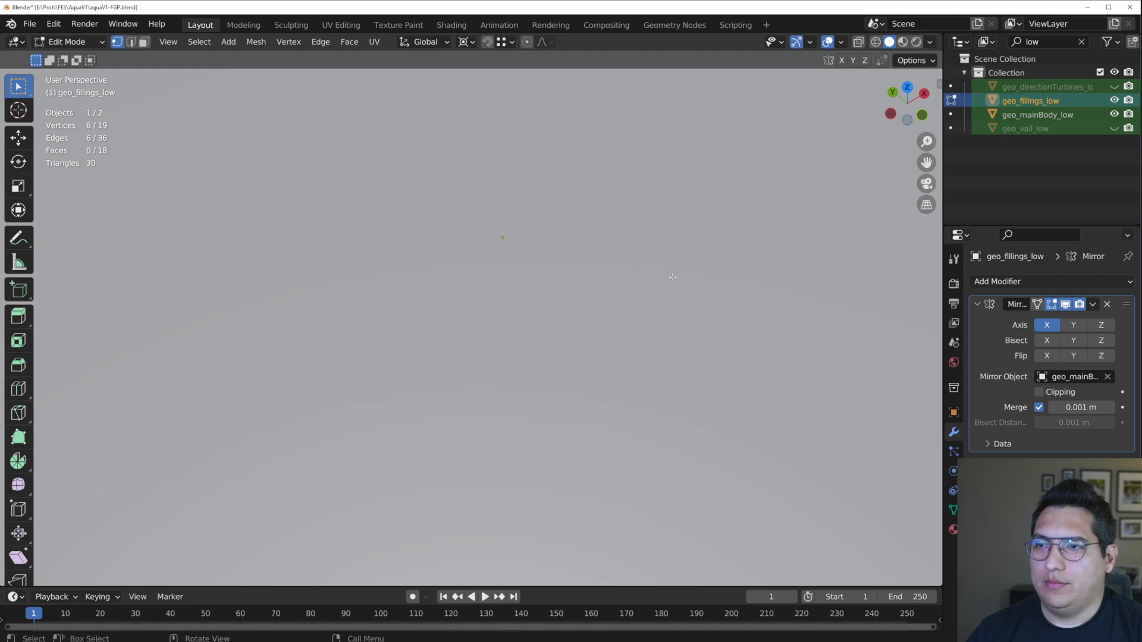
- Try to move the filling's rim loop about -0.10 m in X, 0.02 m in Y and -0.04 m in Z
scroll(622, 267, down, 5)
middle_drag(632, 286, 583, 256)
scroll(535, 273, up, 4)
shift+middle_drag(514, 283, 456, 279)
key(g)
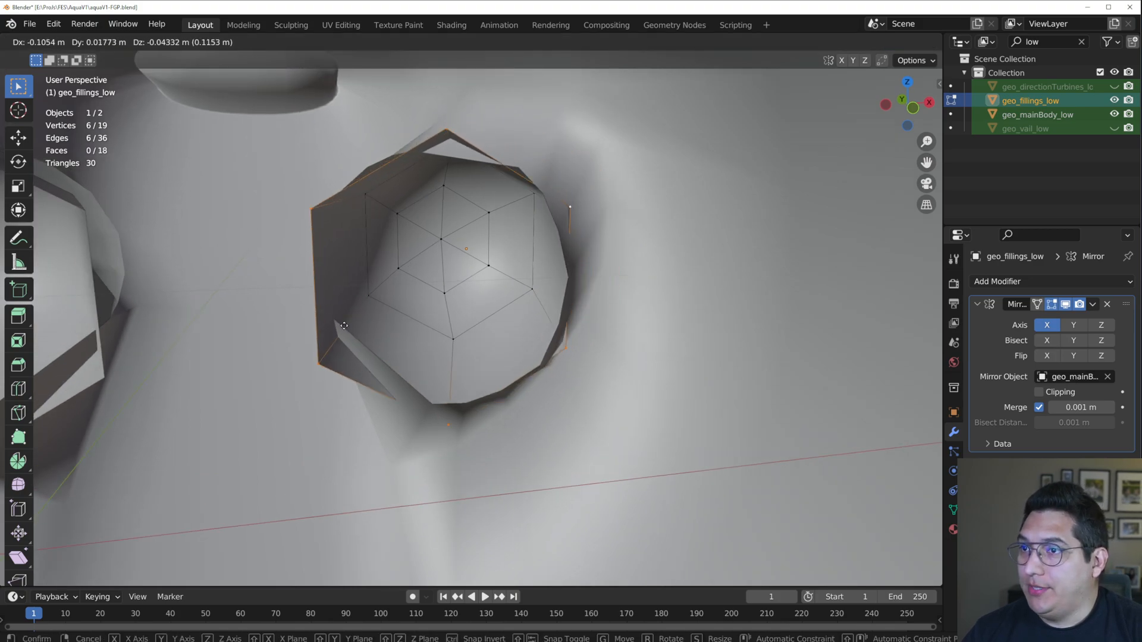
click(348, 326)
- Try to pull the rim's inner lower, inner upper and top vertices outward into the surrounding body
middle_drag(377, 339, 390, 414)
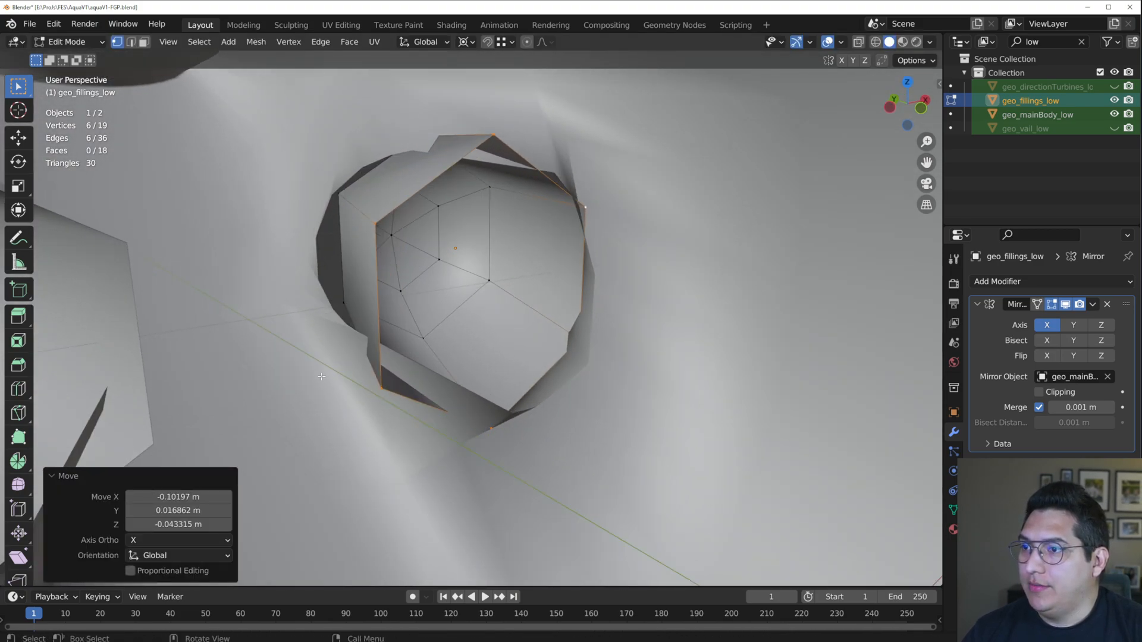
click(390, 413)
key(g)
click(253, 353)
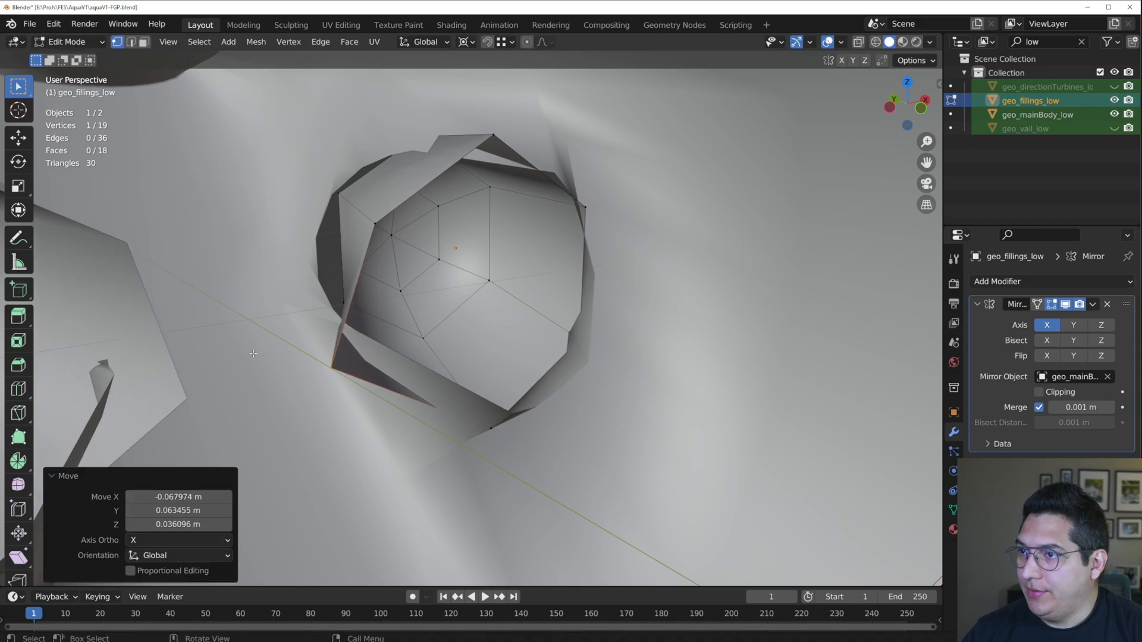
drag(386, 244, 386, 243)
key(g)
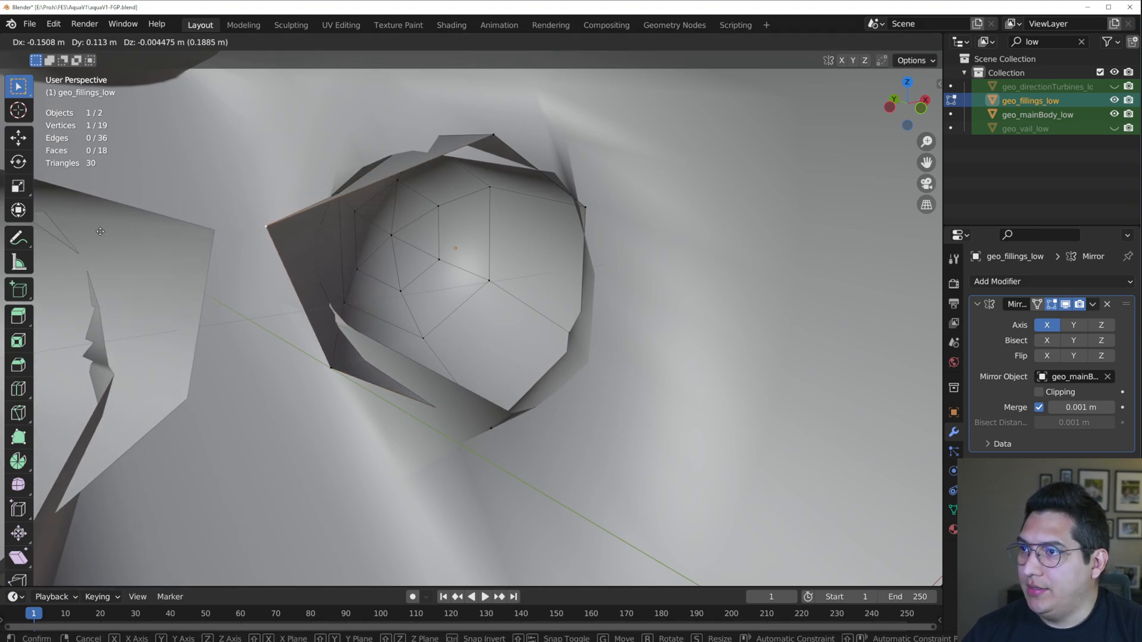
click(76, 194)
click(466, 138)
key(g)
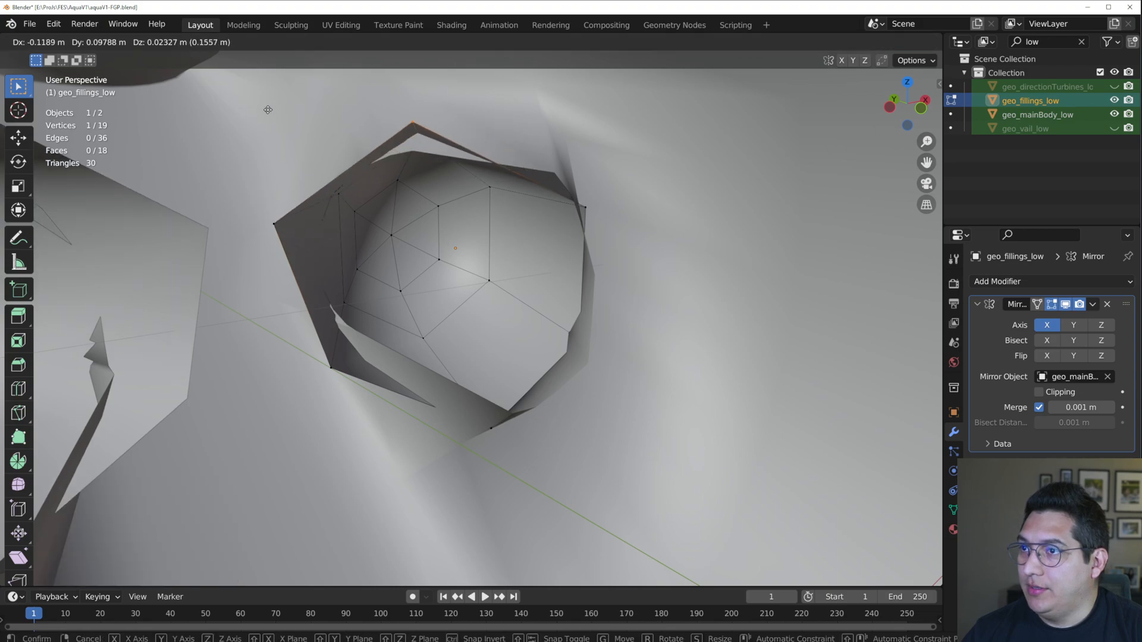
click(226, 81)
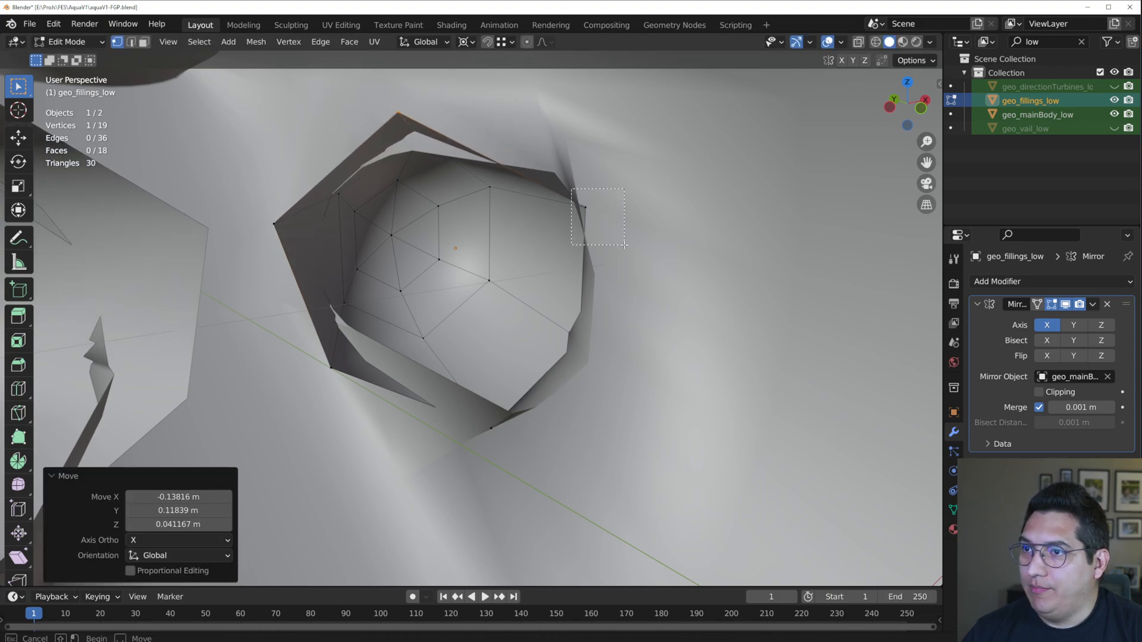
- Try to fit the rim's outer upper vertex against the edge of the body opening
drag(624, 244, 624, 245)
key(g)
click(590, 120)
middle_drag(589, 134, 413, 336)
key(g)
click(575, 243)
- Try to reposition further rim vertices of the filling around the body opening
drag(316, 364, 316, 364)
middle_drag(316, 364, 791, 374)
key(g)
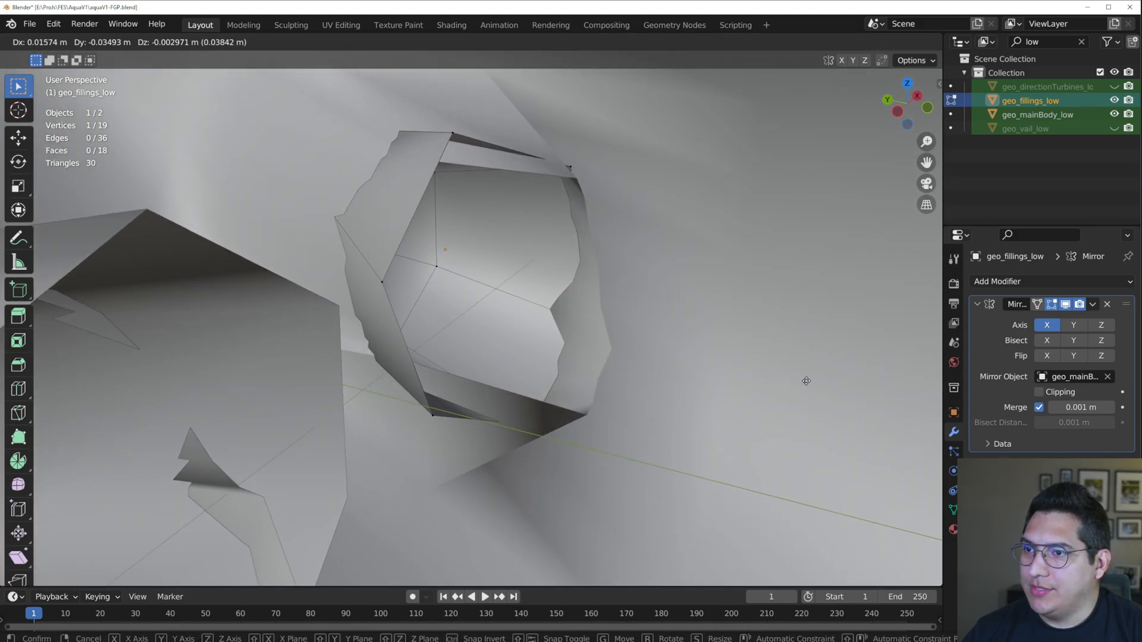
click(917, 416)
middle_drag(917, 416, 524, 400)
key(g)
click(584, 558)
middle_drag(584, 558, 560, 328)
click(541, 274)
key(g)
click(562, 257)
key(Tab)
key(Tab)
key(Tab)
click(553, 347)
key(ctrl+z)
key(ctrl+shift+z)
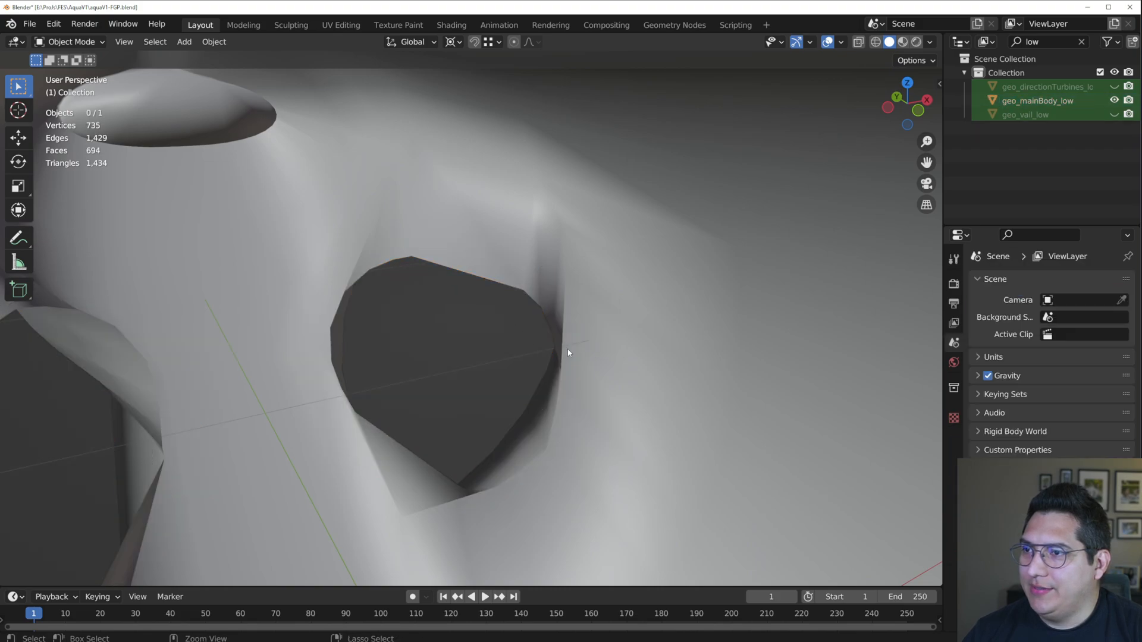
click(517, 269)
key(Tab)
middle_drag(537, 289, 494, 280)
key(Tab)
- Undo the edits back to the original shape of the filling's rim loop
key(ctrl+z)
key(ctrl+z)
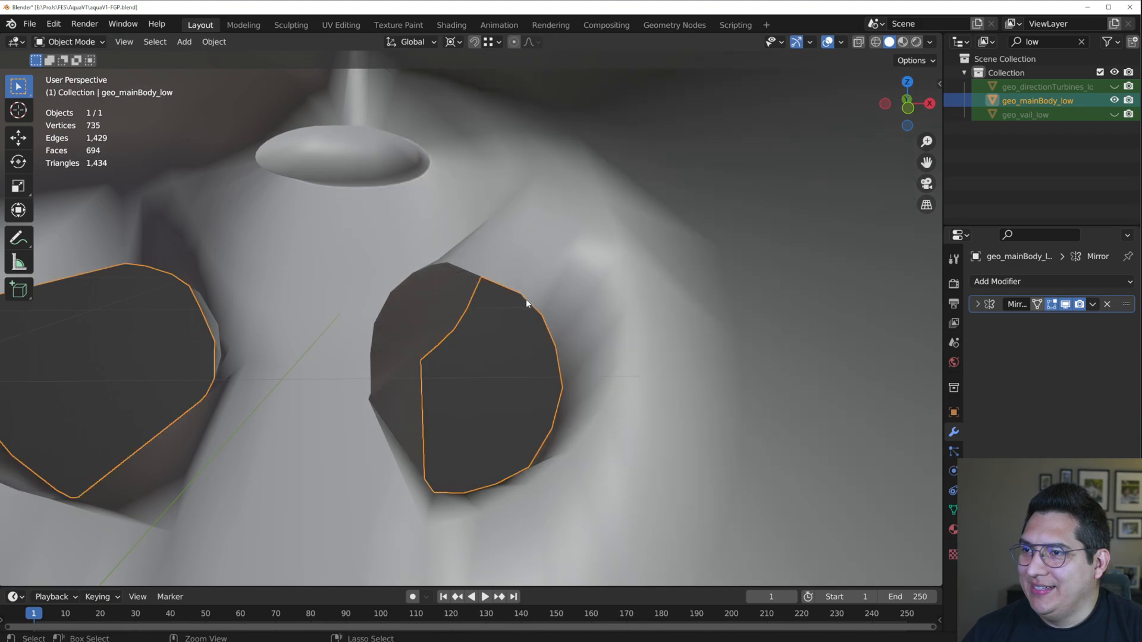
key(ctrl+z)
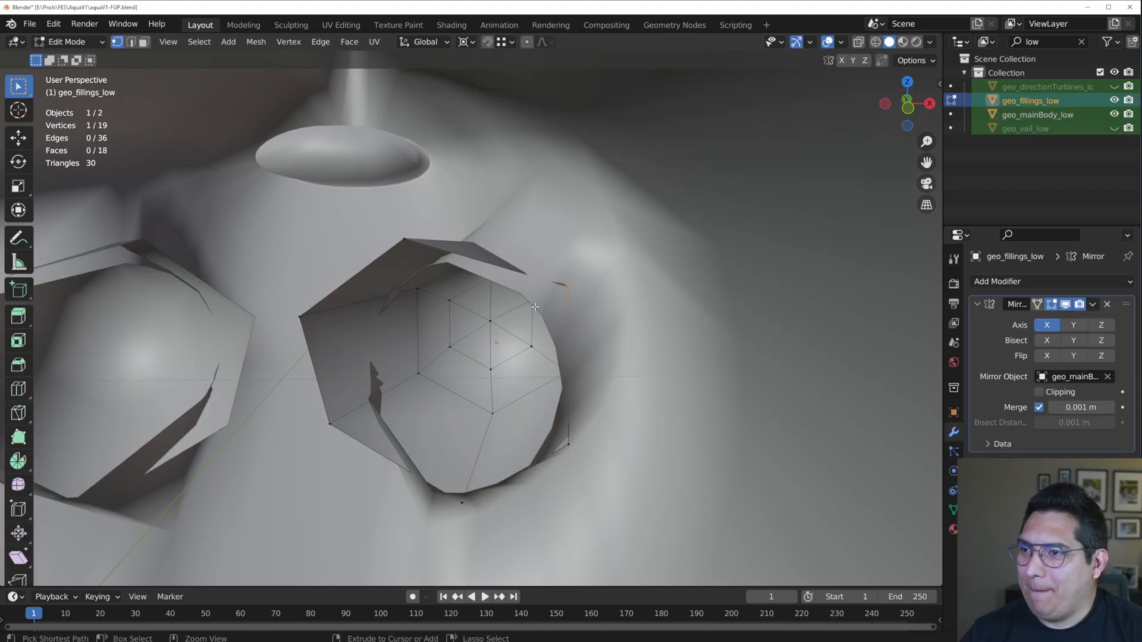
key(ctrl+z)
key(ctrl+z)
key(ctrl+z)
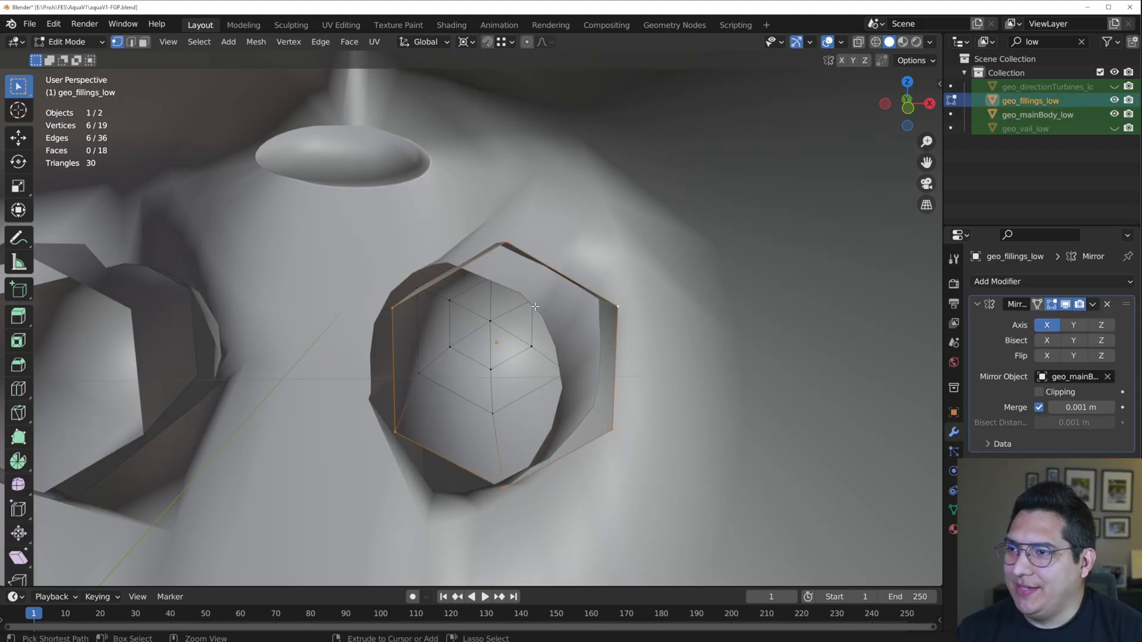
- Open both objects for mesh editing together and slide the body opening's inner lower corner vertex along its edge
key(Tab)
key(a)
key(Tab)
middle_drag(548, 317, 486, 297)
click(349, 428)
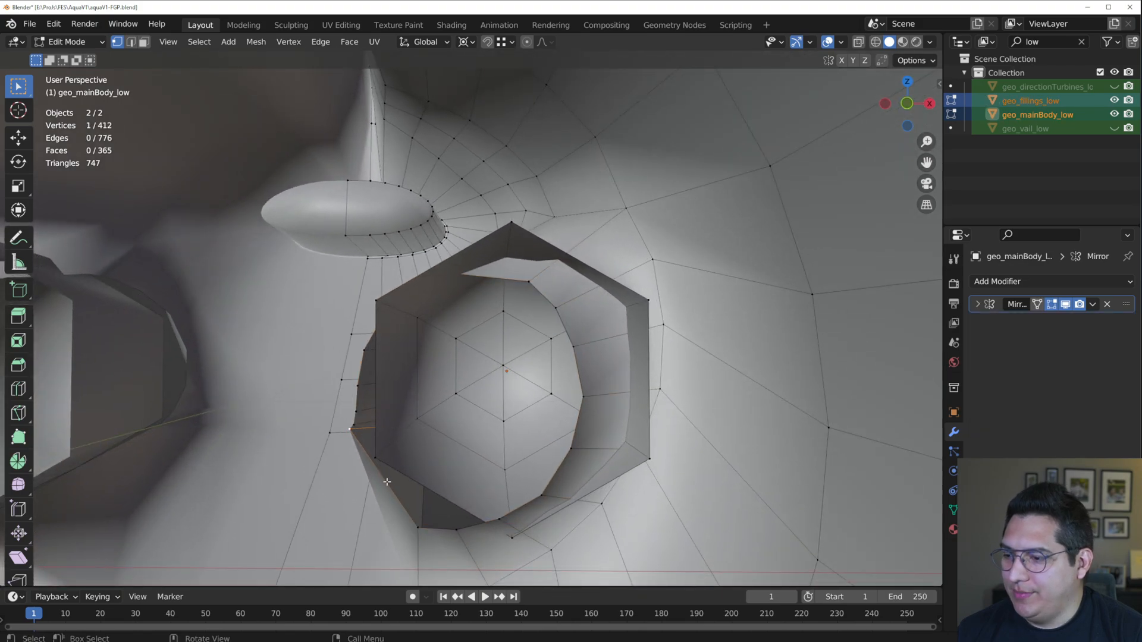
key(shift+v)
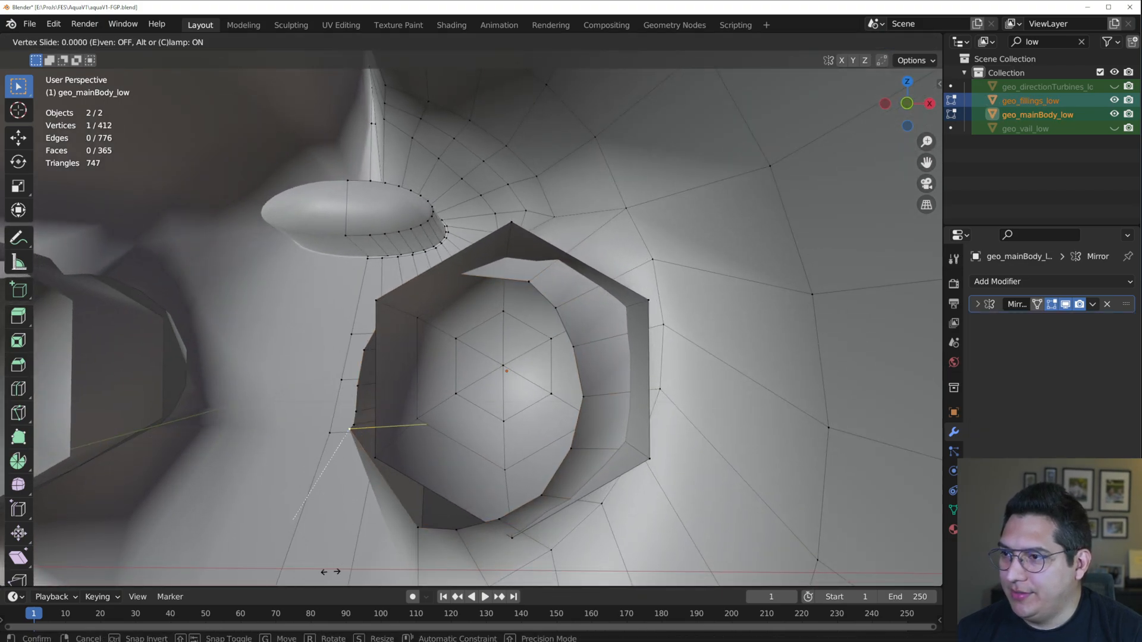
right_click(376, 565)
middle_drag(377, 512, 440, 360)
key(shift+v)
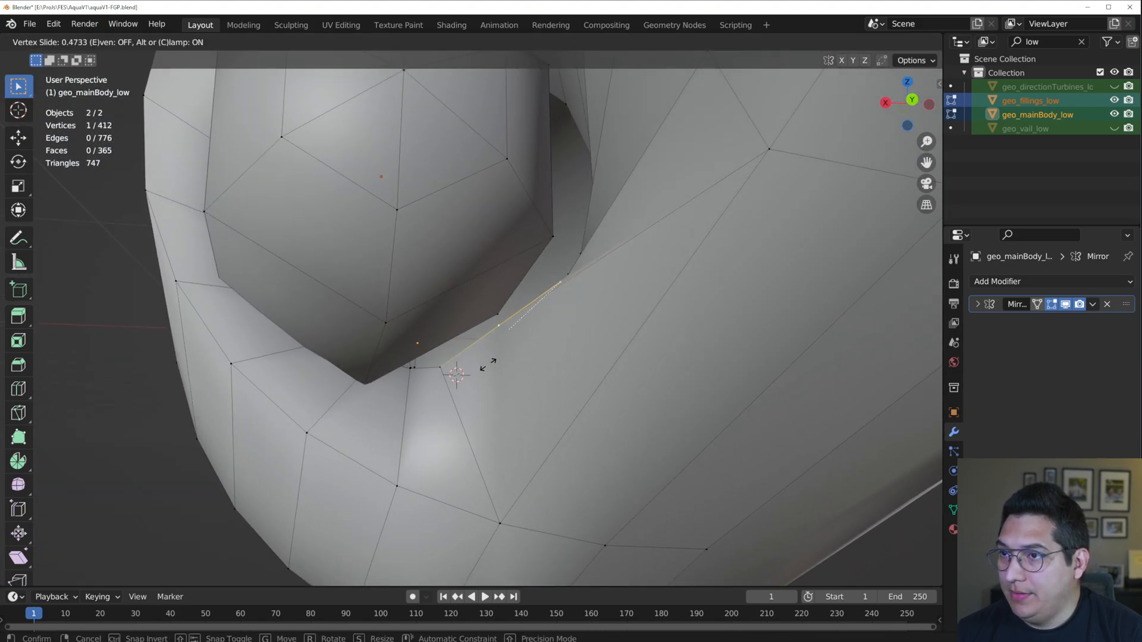
click(494, 360)
- Move the filling's rim loop about -0.108 m in X and 0.014 m in Y, and lower it about 0.024 m
scroll(499, 354, down, 3)
middle_drag(500, 351, 800, 387)
scroll(524, 321, up, 2)
middle_drag(523, 321, 488, 349)
alt+click(427, 283)
alt+click(420, 301)
scroll(401, 289, down, 3)
alt+click(424, 291)
key(g)
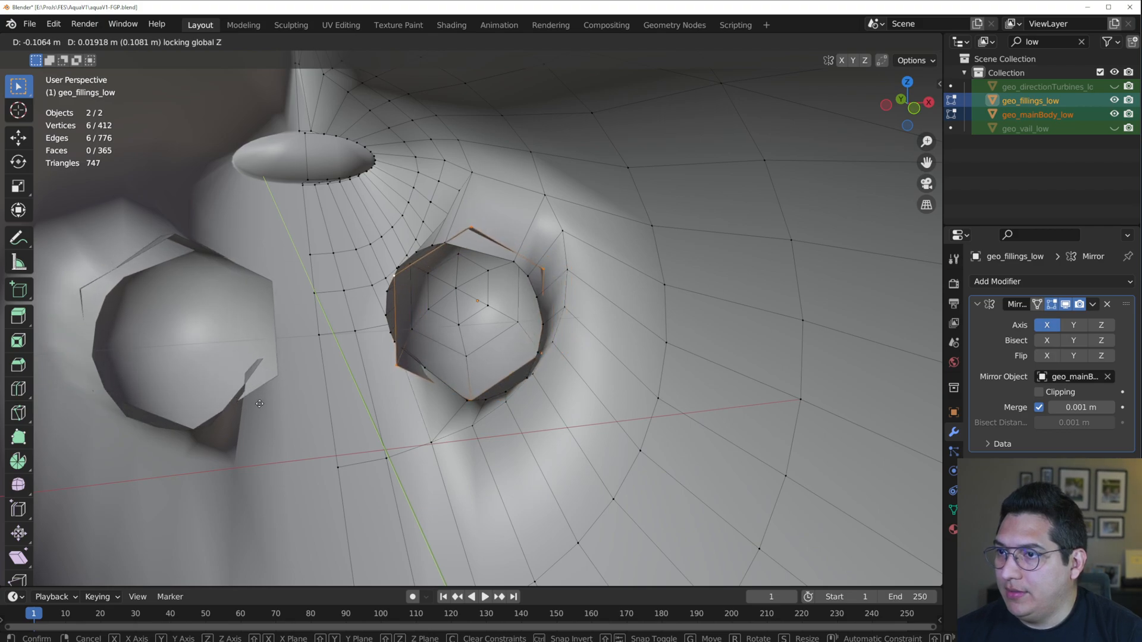
click(260, 426)
key(g)
key(z)
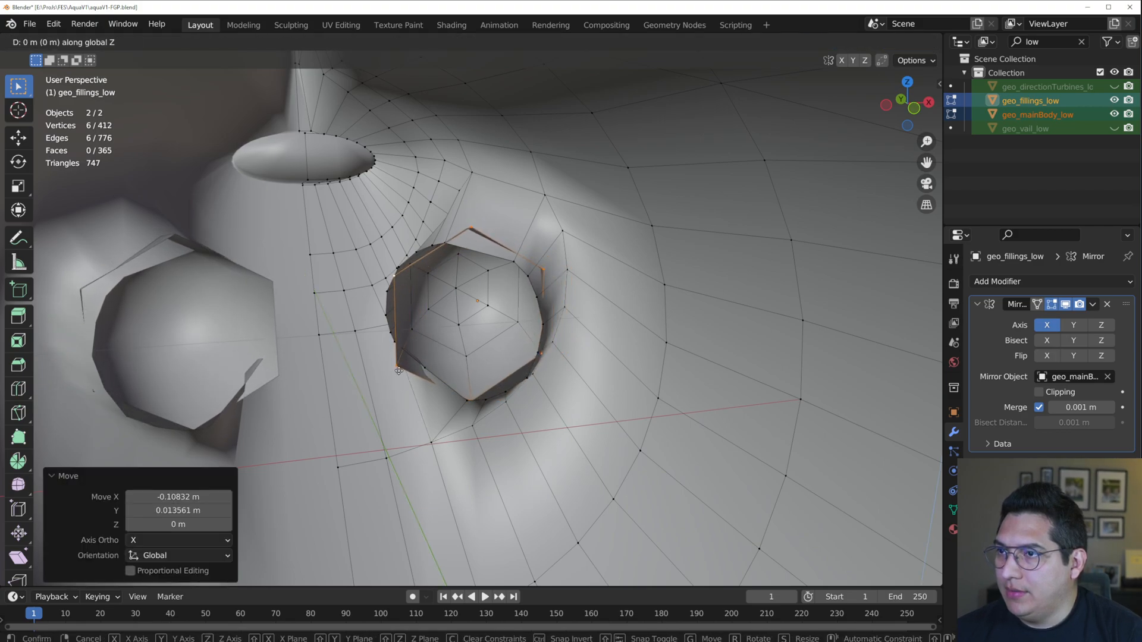
click(392, 286)
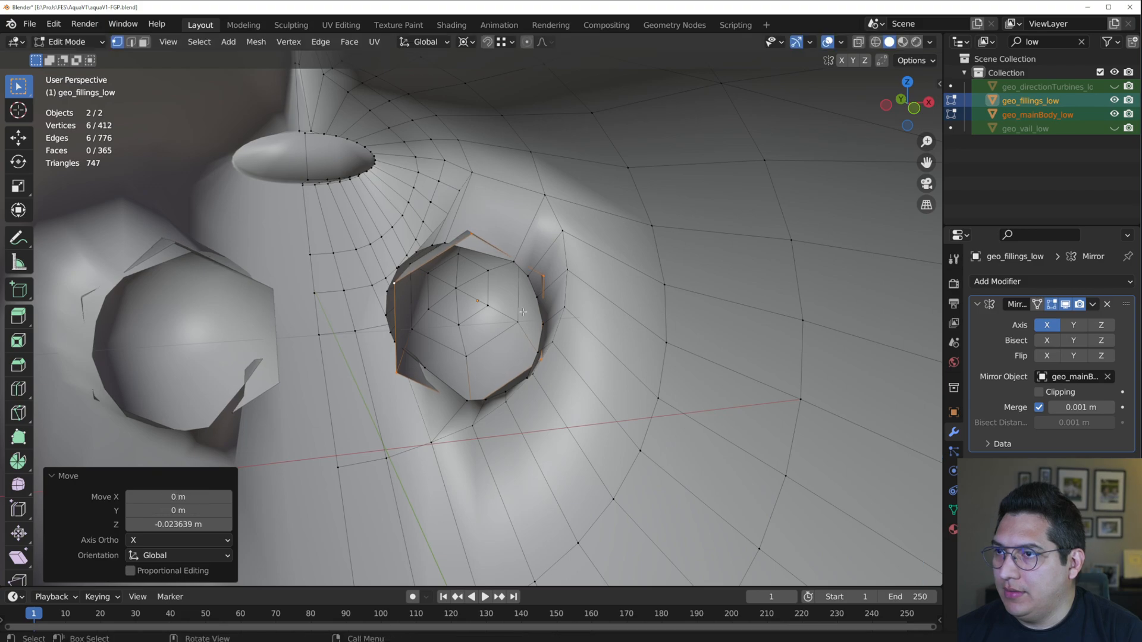
- Move the rim's bottom vertex about 0.014 m in X, -0.018 m in Y and -0.023 m in Z to meet the opening
middle_drag(553, 361, 484, 429)
click(484, 430)
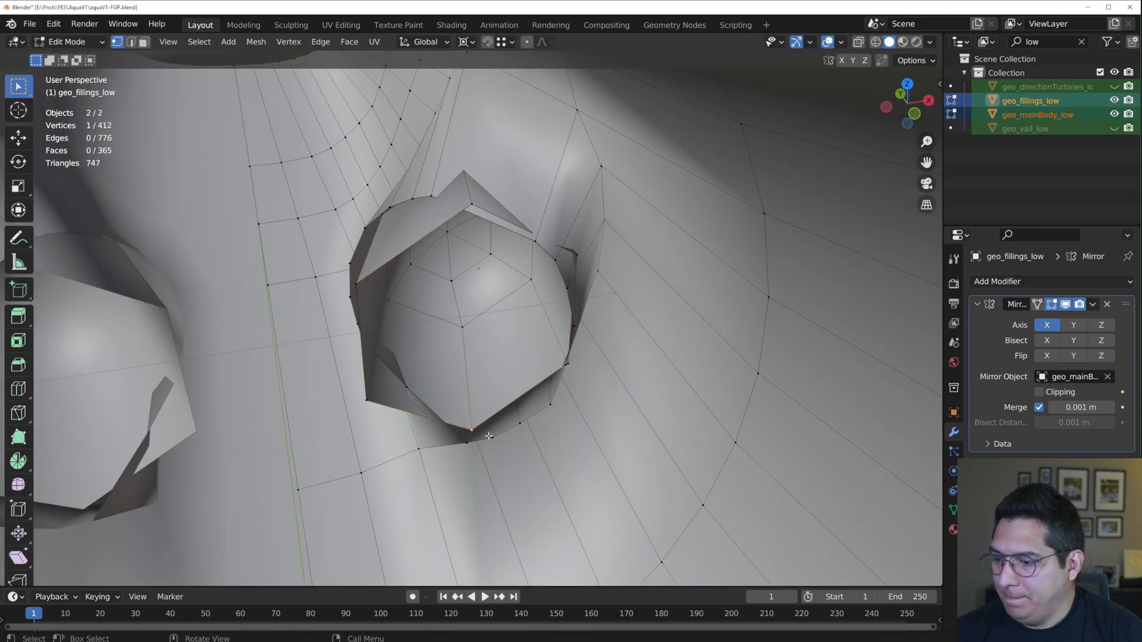
key(g)
click(209, 310)
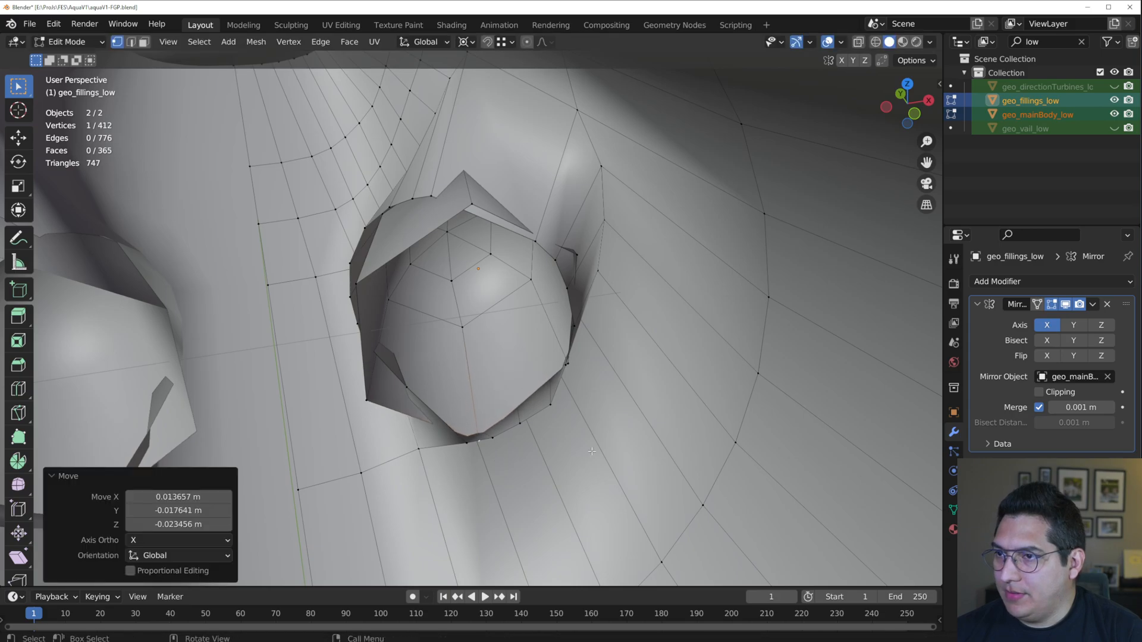
- Push the rim's inner upper vertex outward into the body, and shift it together with the top vertex
middle_drag(585, 381, 628, 379)
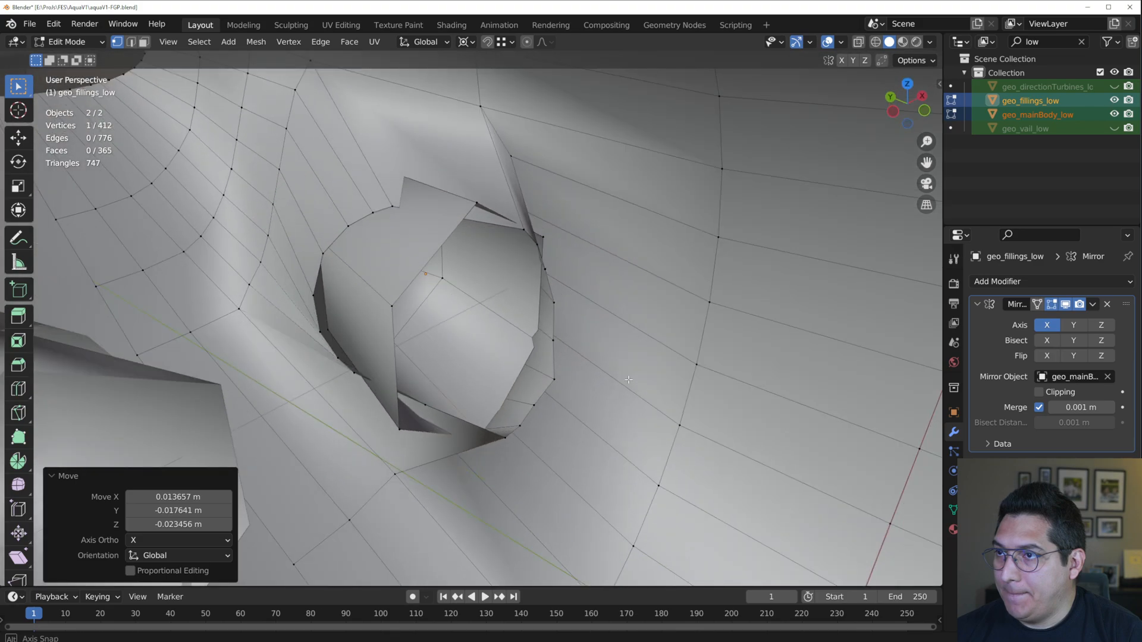
key(g)
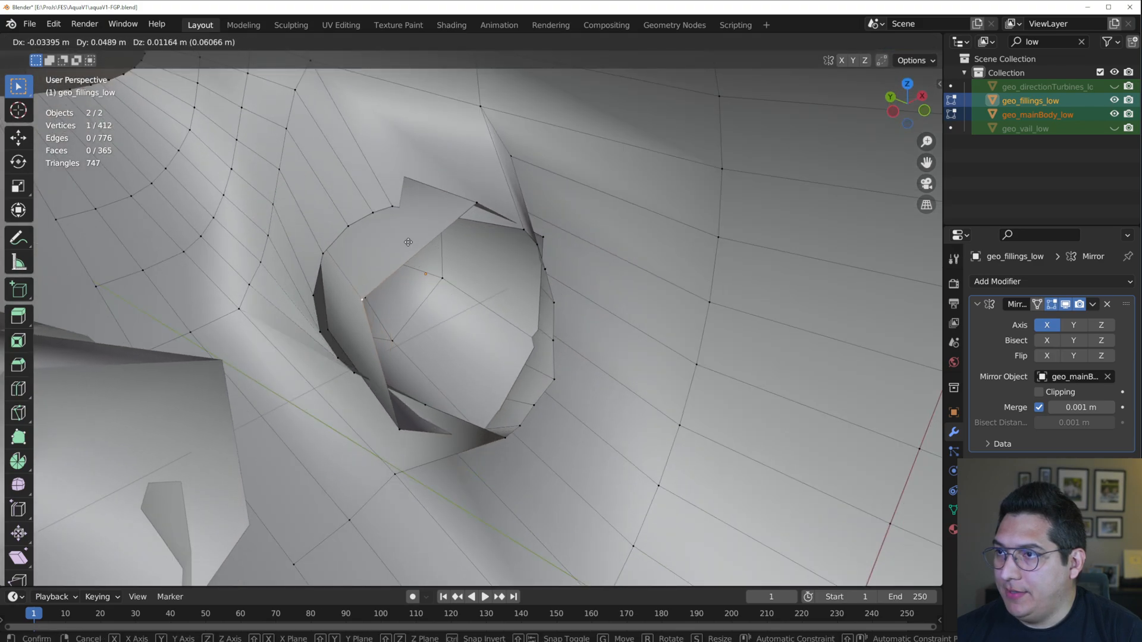
click(148, 79)
middle_drag(442, 285, 449, 184)
shift+click(479, 187)
key(g)
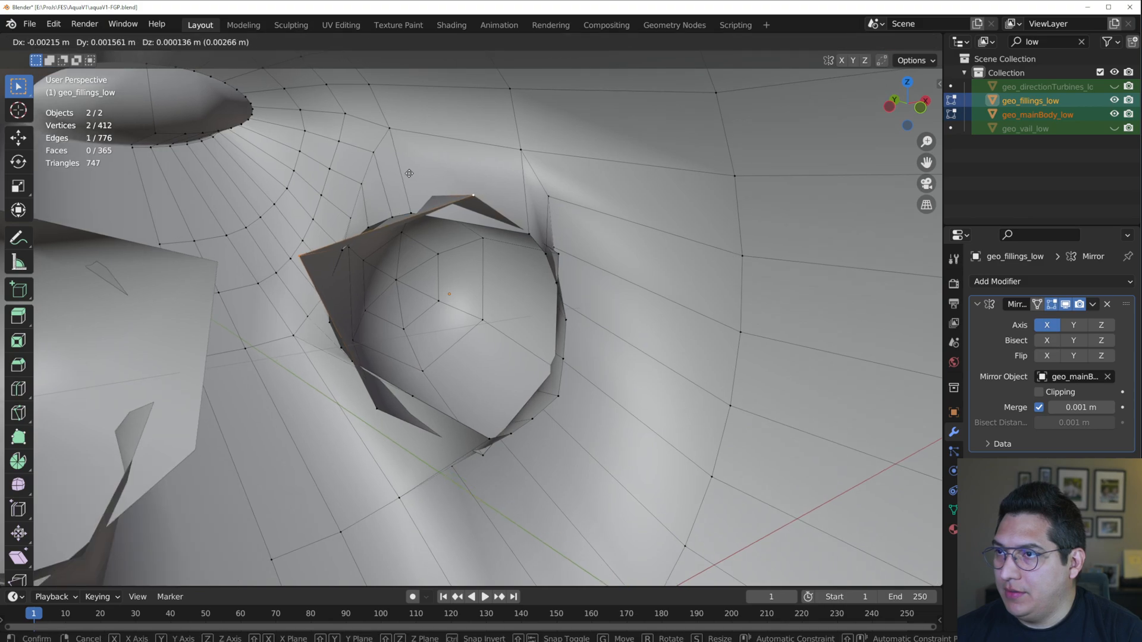
click(200, 557)
- Move the rim's inner lower vertex about -0.026 m in X, 0.025 m in Y and -0.018 m in Z
middle_drag(410, 387, 435, 331)
click(369, 351)
middle_drag(368, 351, 380, 433)
key(g)
click(320, 429)
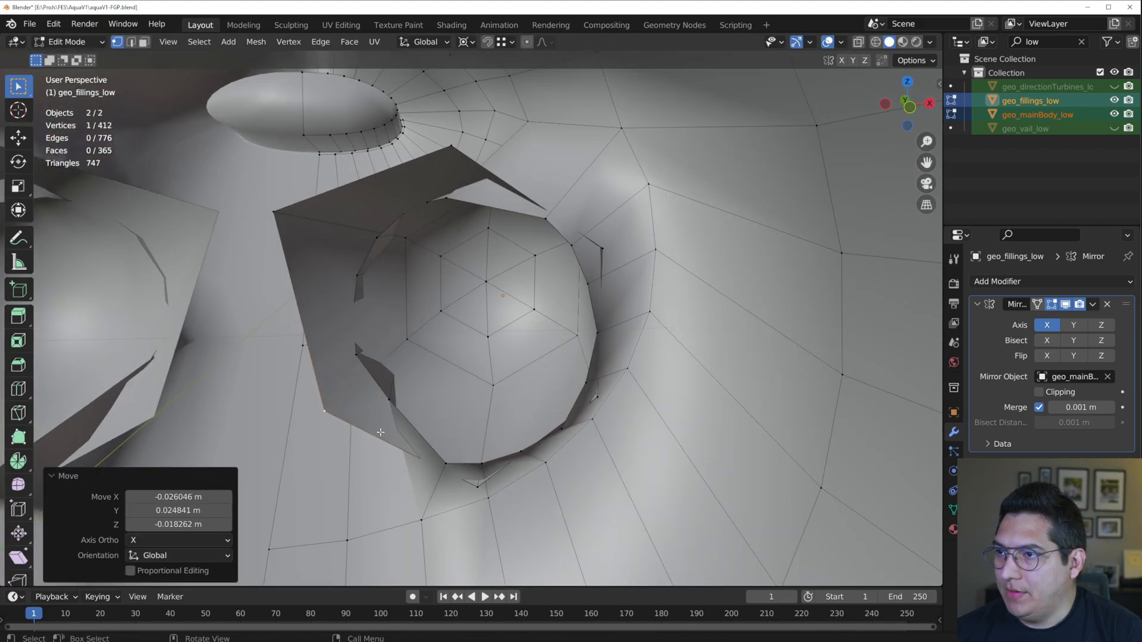
- Leave mesh editing and examine how the fillings fit the main body's turbine openings from several angles
middle_drag(484, 332, 633, 304)
key(Tab)
key(Tab)
scroll(593, 321, down, 5)
scroll(483, 326, down, 5)
key(Tab)
mouse_move(446, 339)
middle_down()
mouse_move(535, 353)
mouse_move(447, 356)
mouse_move(552, 345)
mouse_move(456, 340)
middle_up()
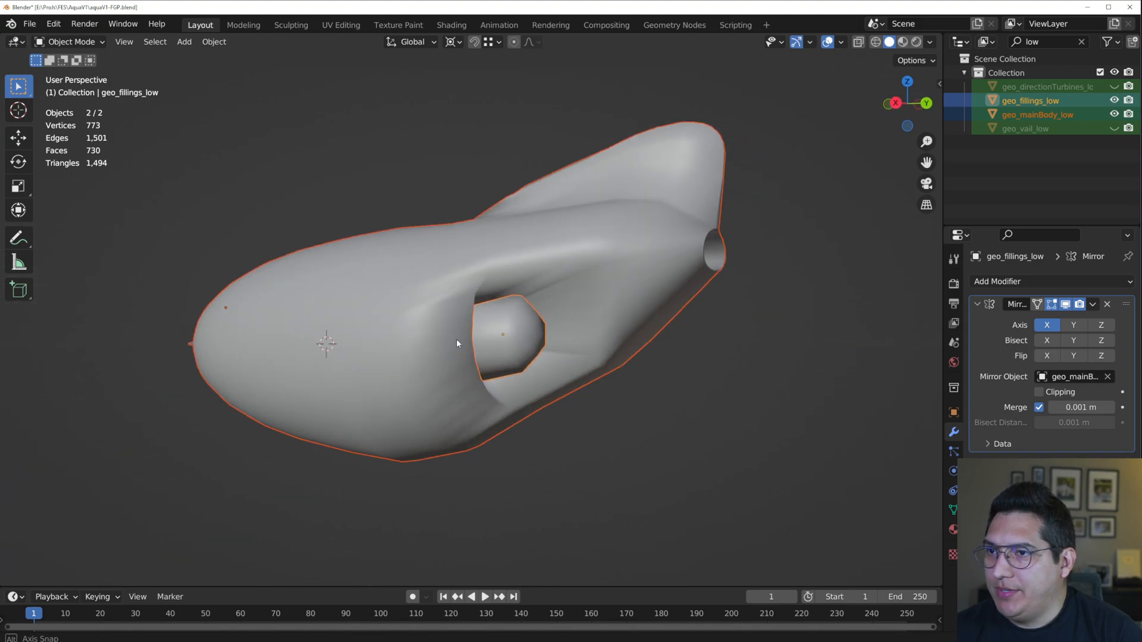
scroll(541, 350, up, 3)
middle_drag(643, 351, 638, 374)
click(666, 441)
scroll(665, 442, down, 4)
middle_drag(479, 429, 535, 428)
mouse_move(480, 374)
middle_down()
mouse_move(594, 410)
mouse_move(751, 399)
mouse_move(486, 390)
mouse_move(470, 337)
mouse_move(476, 357)
middle_up()
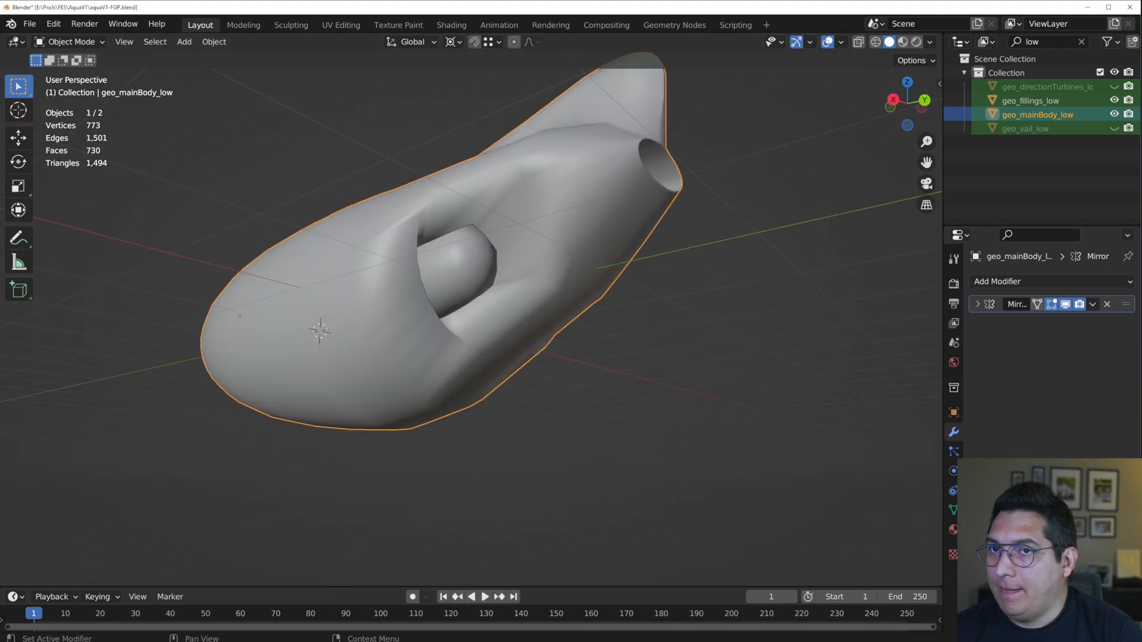
- Unhide geo_vail_low and the low-poly direction turbines
click(1114, 128)
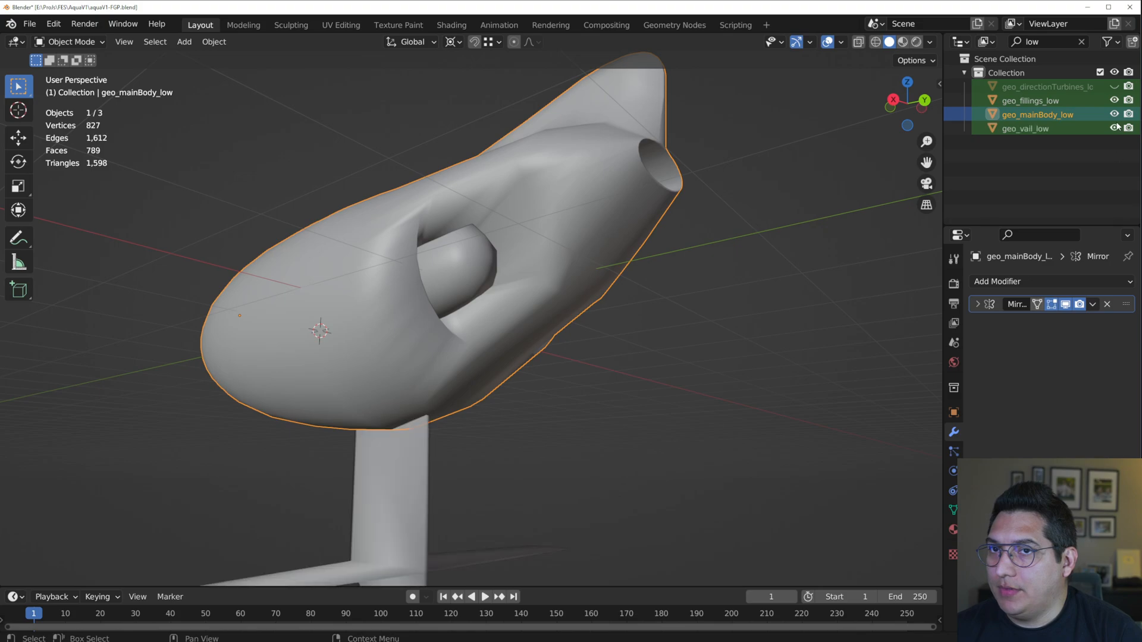
click(1114, 86)
middle_drag(618, 309, 508, 279)
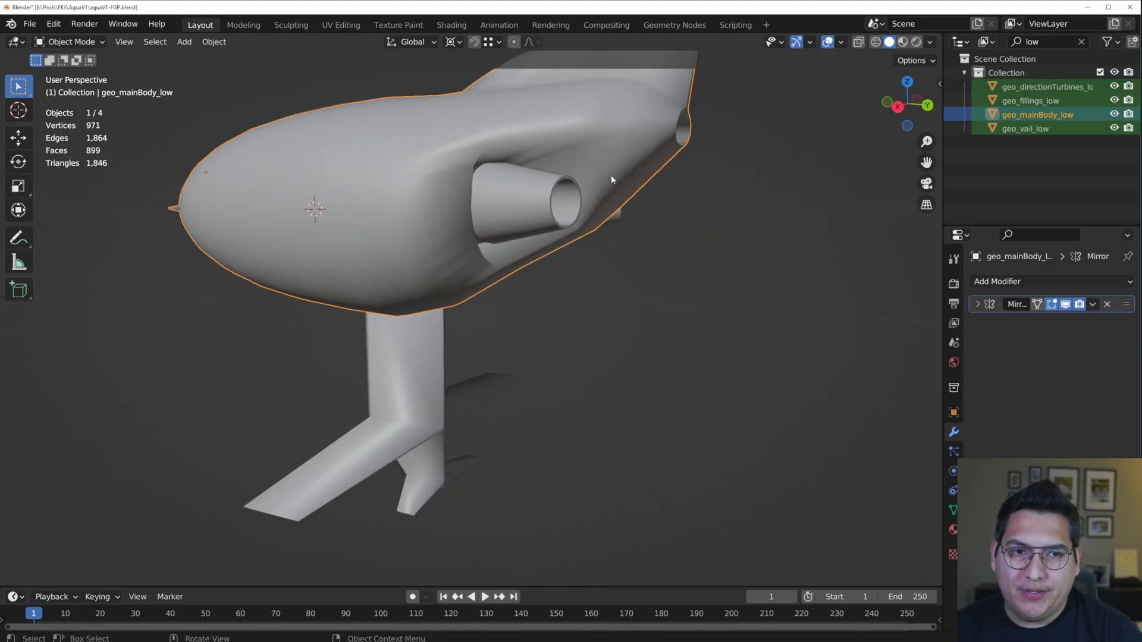
- Select the direction turbines, fillings, main body and vail together, with geo_vail_low as the active object
click(544, 201)
middle_drag(544, 238, 509, 238)
scroll(509, 238, up, 3)
shift+middle_drag(333, 220, 423, 303)
scroll(425, 305, up, 1)
shift+click(440, 342)
shift+click(458, 386)
scroll(480, 445, down, 3)
middle_drag(482, 448, 651, 480)
shift+click(555, 465)
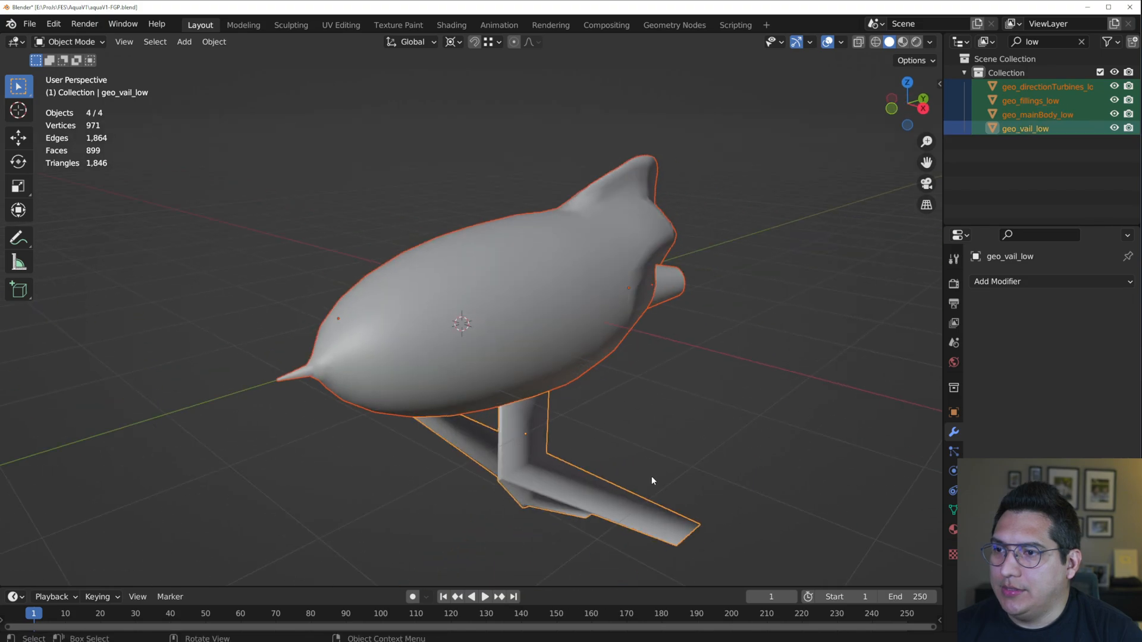
- Apply the main body's Mirror modifier
click(502, 400)
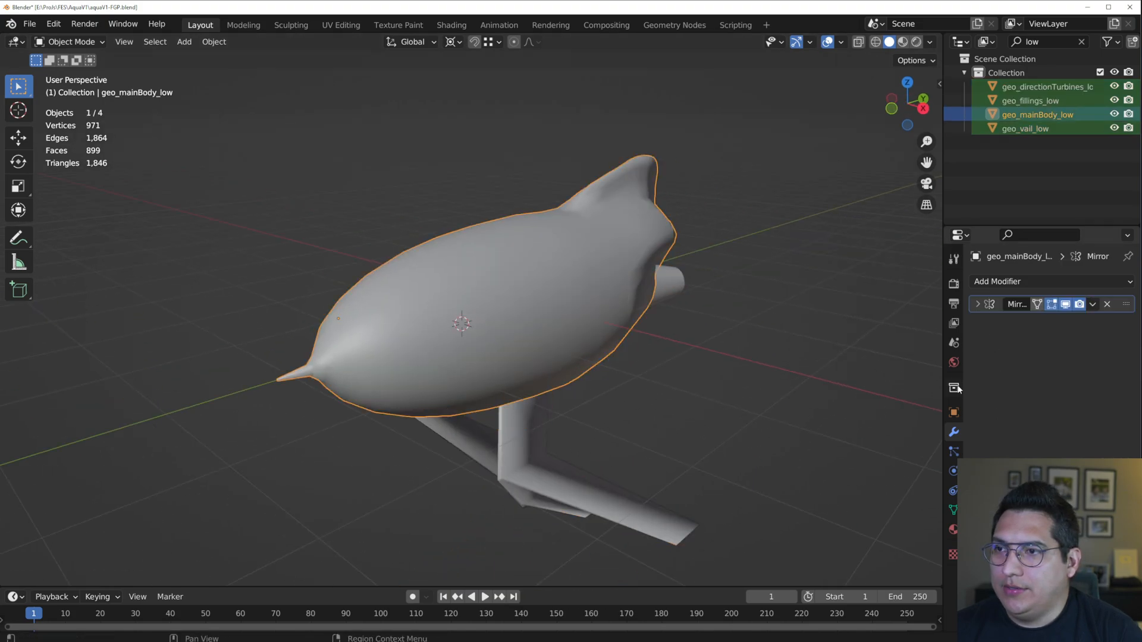
click(1092, 304)
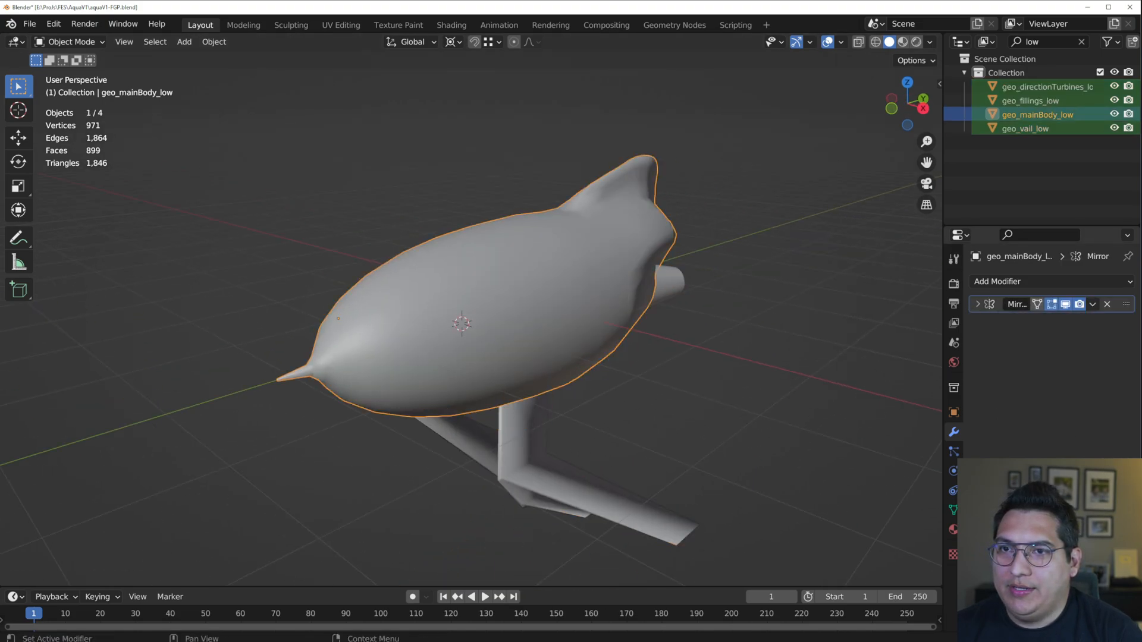
click(1092, 305)
click(1045, 322)
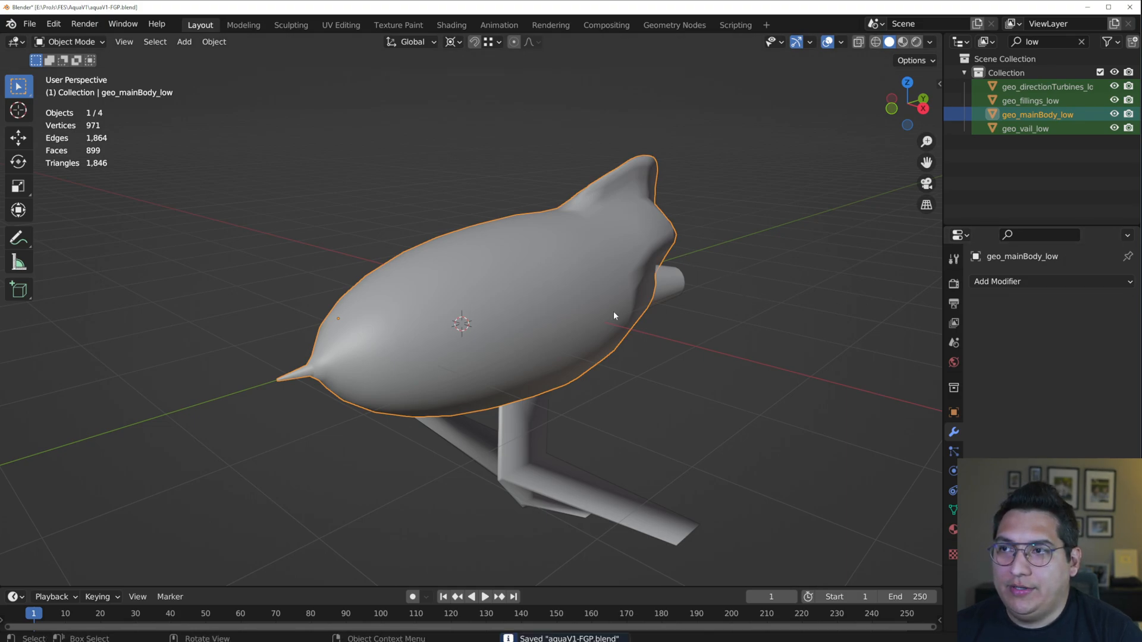
- Dissolve the stray diagonal edges running across the quads on both sides of the main body
middle_drag(619, 318, 742, 359)
key(Tab)
middle_drag(358, 354, 484, 358)
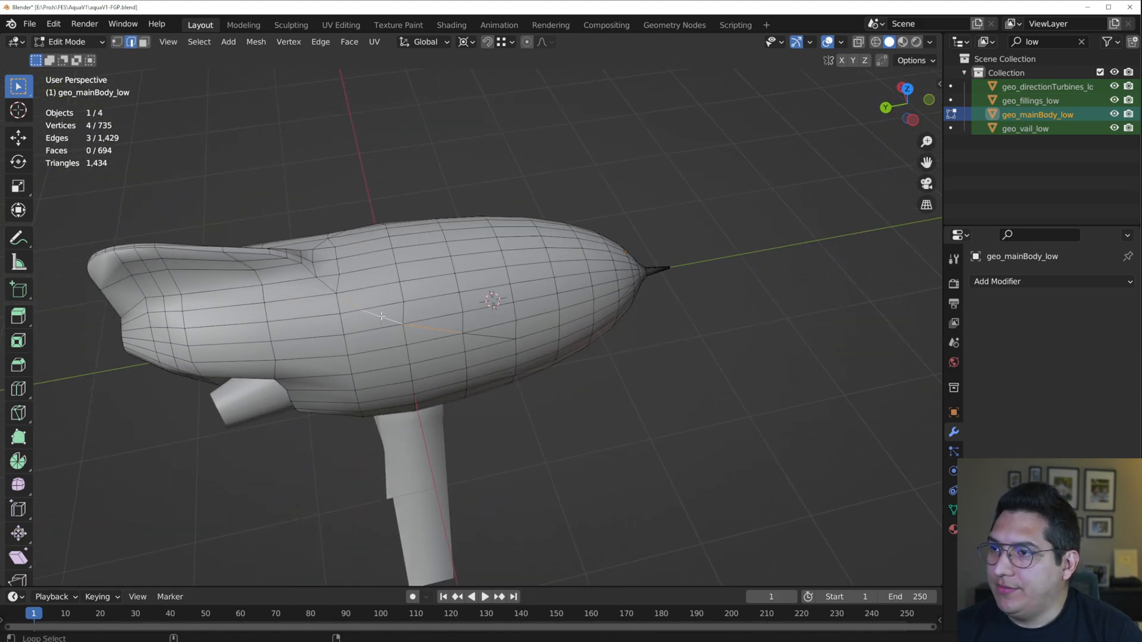
middle_drag(330, 334, 320, 348)
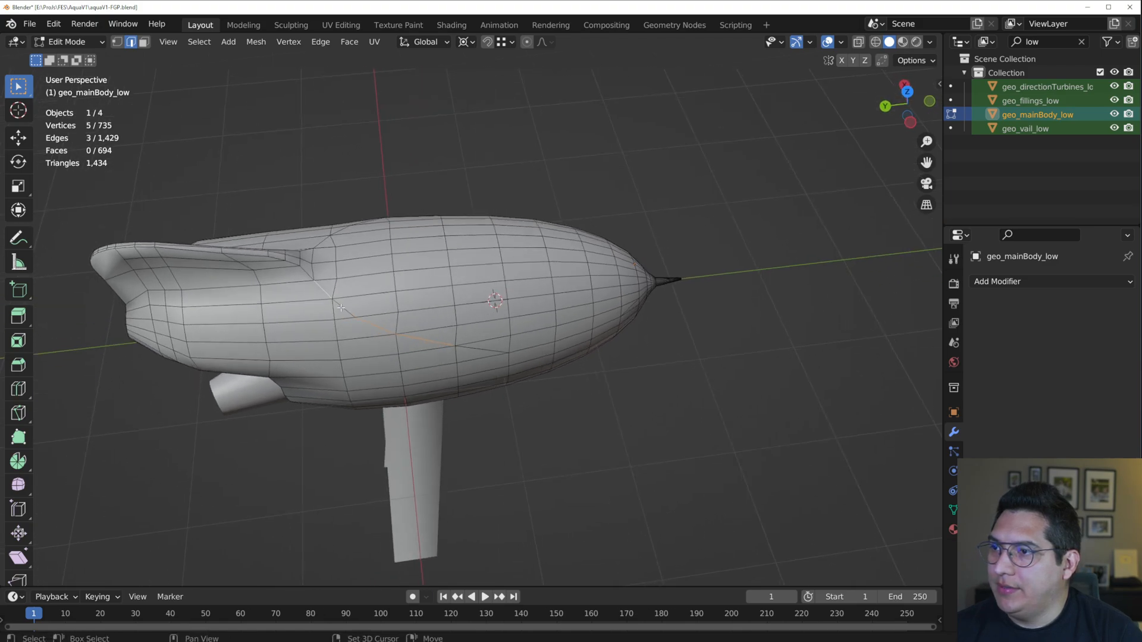
middle_drag(339, 308, 632, 335)
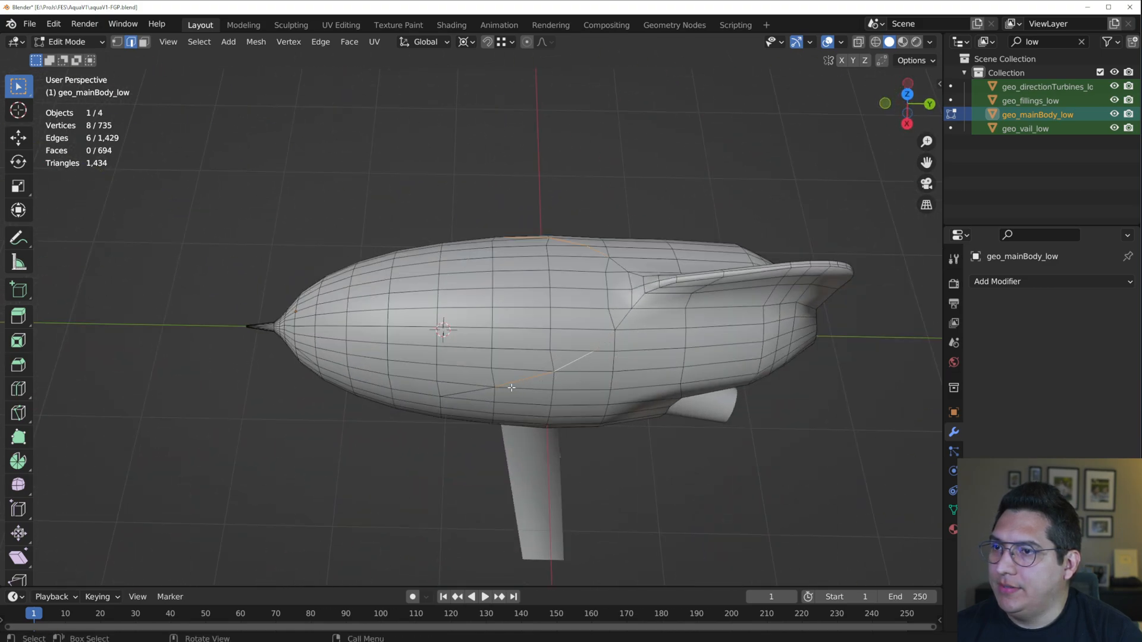
key(x)
click(548, 376)
middle_drag(548, 376, 500, 350)
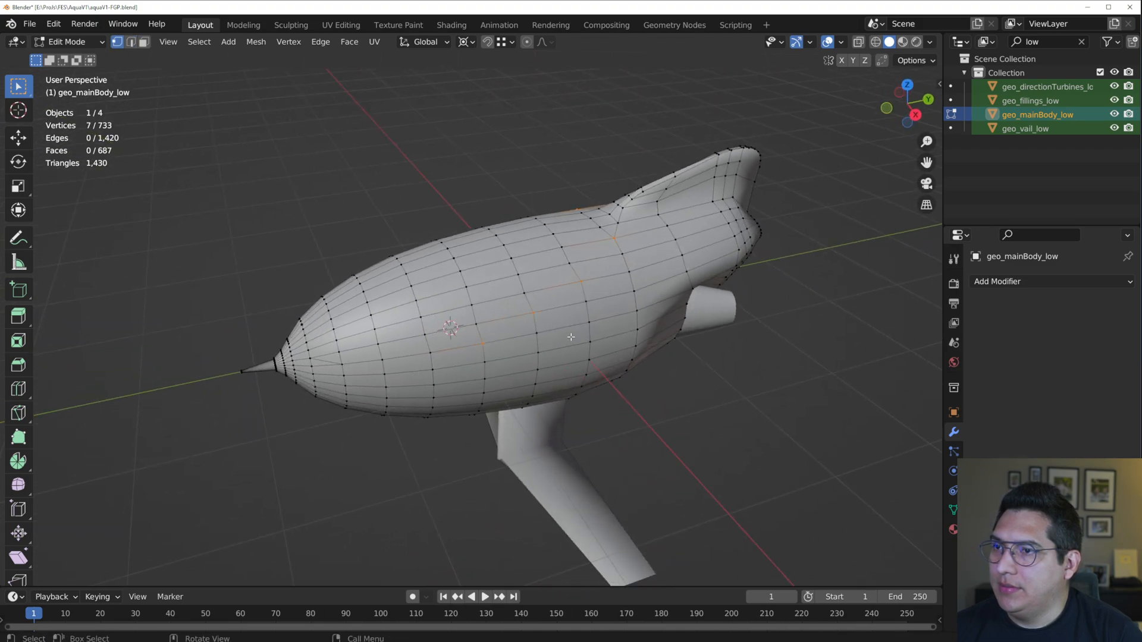
key(Tab)
key(Tab)
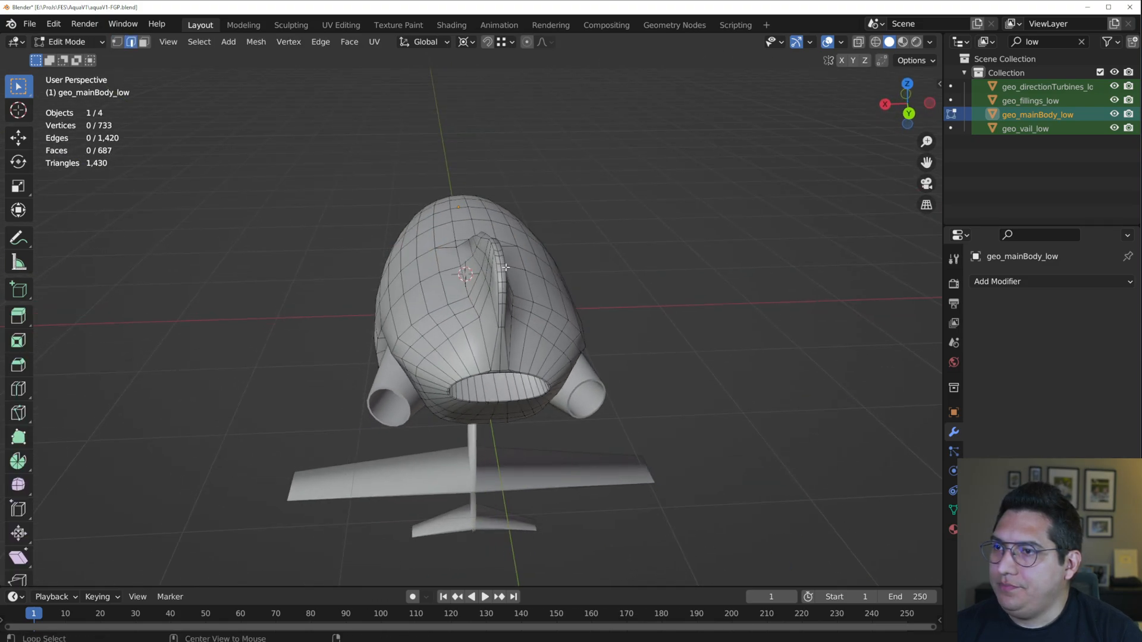
- Triangulate the large n-gon faces on both sides of the tail fin's tip
alt+click(500, 266)
scroll(499, 266, up, 4)
middle_drag(500, 266, 513, 298)
key(1)
key(3)
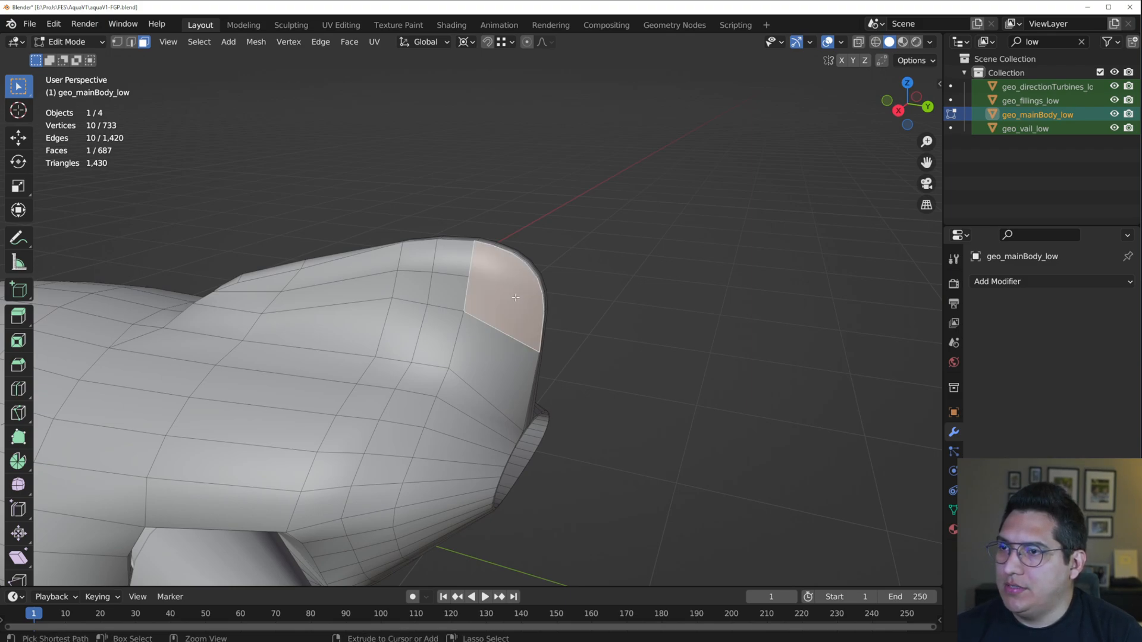
key(ctrl+t)
key(ctrl+z)
mouse_move(493, 375)
middle_down()
mouse_move(466, 387)
mouse_move(475, 369)
middle_up()
key(ctrl+t)
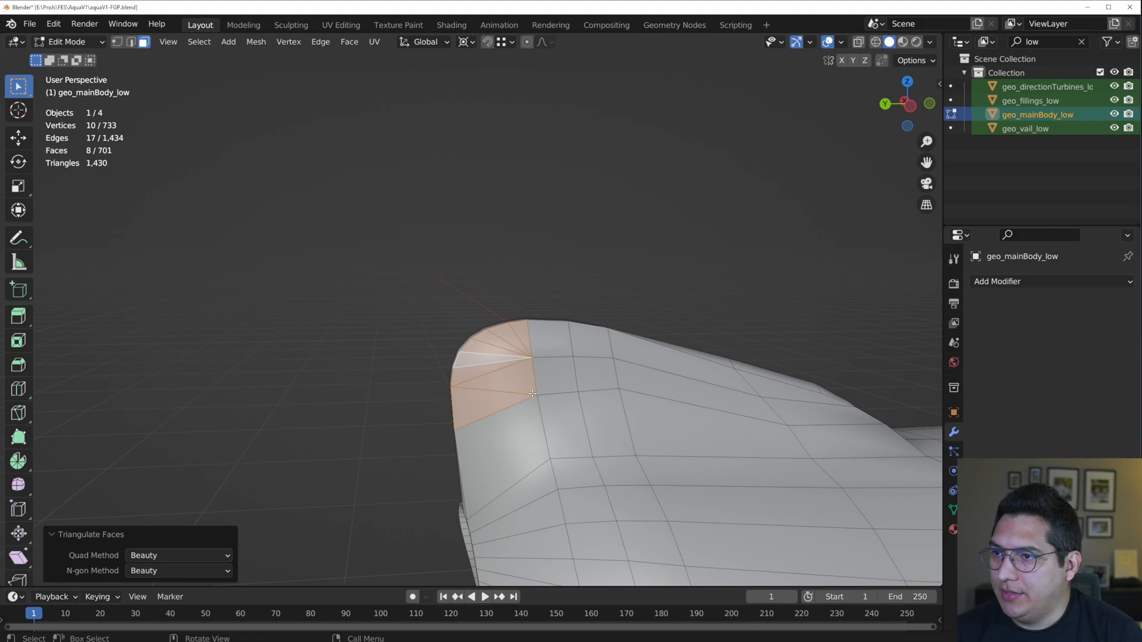
- Leave mesh editing and examine the main body's shading around the tail fin, belly, turbine openings and rear opening
middle_drag(504, 464, 758, 361)
key(Tab)
key(Tab)
key(Tab)
scroll(737, 369, down, 4)
shift+middle_drag(640, 399, 528, 401)
scroll(492, 416, up, 4)
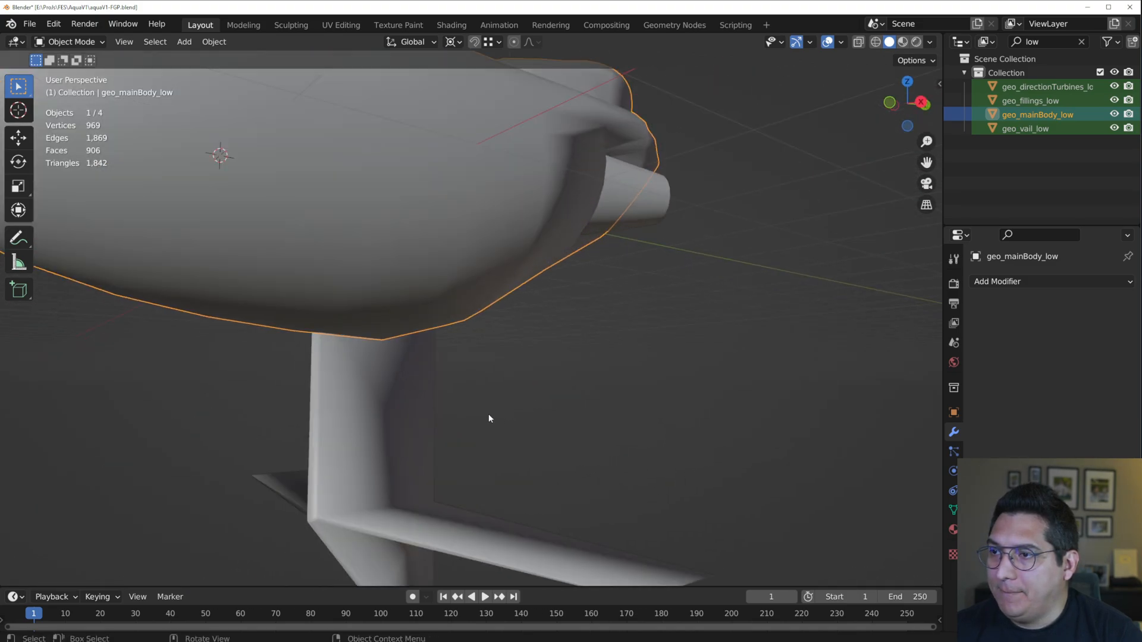
middle_drag(484, 316, 447, 395)
scroll(482, 390, down, 3)
middle_drag(516, 384, 543, 387)
middle_drag(715, 350, 681, 308)
scroll(673, 313, up, 4)
scroll(680, 308, up, 2)
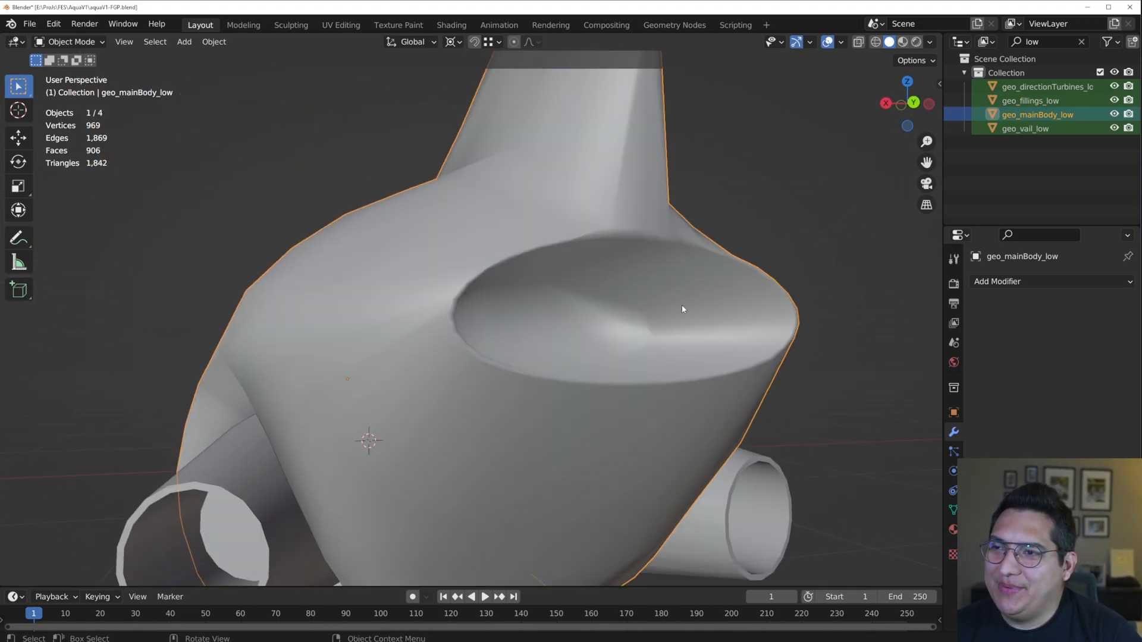
key(Tab)
scroll(635, 263, down, 5)
middle_drag(636, 263, 544, 363)
key(Tab)
scroll(599, 330, down, 4)
- Select the vail, direction turbines and fillings together with the main body and check them briefly in mesh editing
shift+click(463, 385)
shift+click(547, 322)
scroll(547, 322, up, 4)
middle_drag(547, 323, 423, 276)
middle_drag(345, 166, 466, 279)
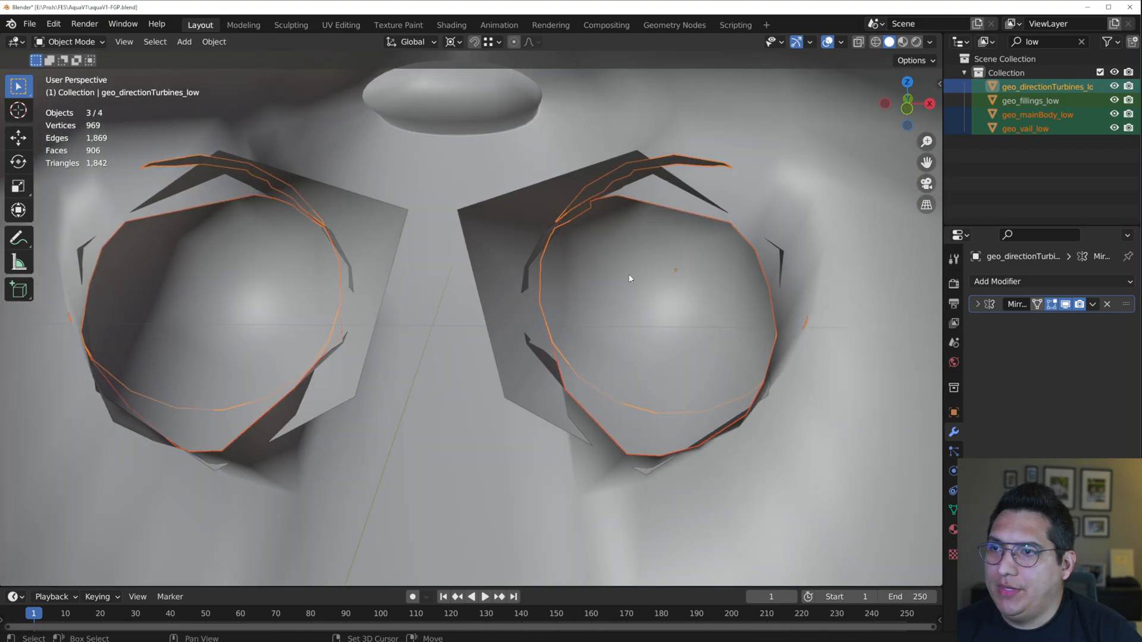
shift+click(543, 205)
scroll(546, 208, down, 6)
middle_drag(628, 315, 390, 319)
key(Tab)
scroll(515, 330, down, 3)
key(Tab)
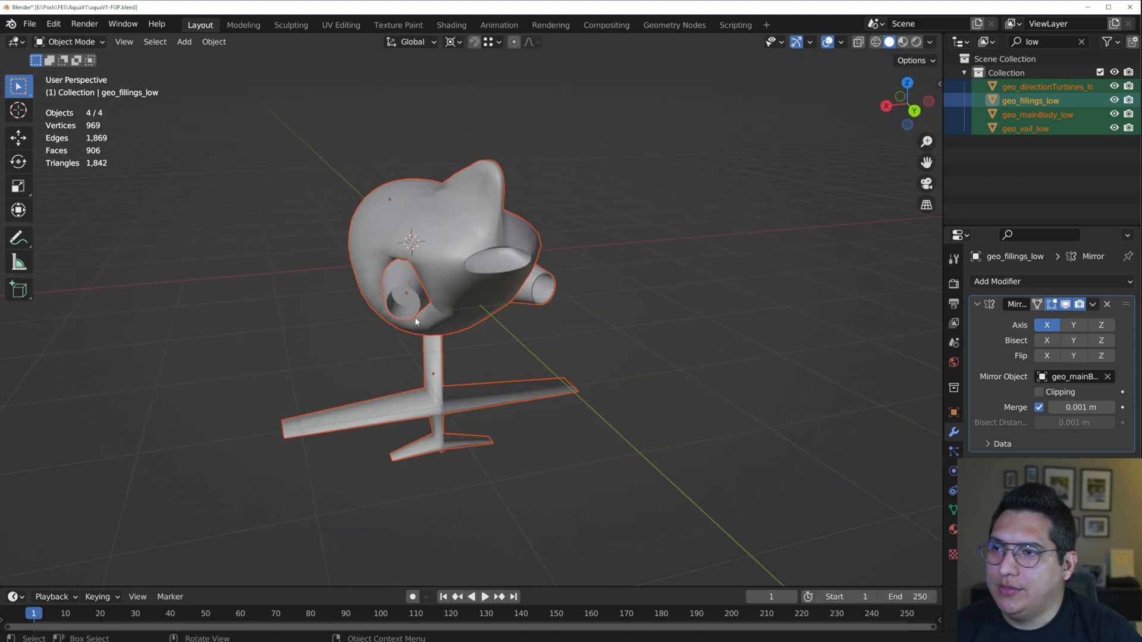
- Apply the direction turbines' Mirror modifier
scroll(413, 312, up, 1)
click(393, 282)
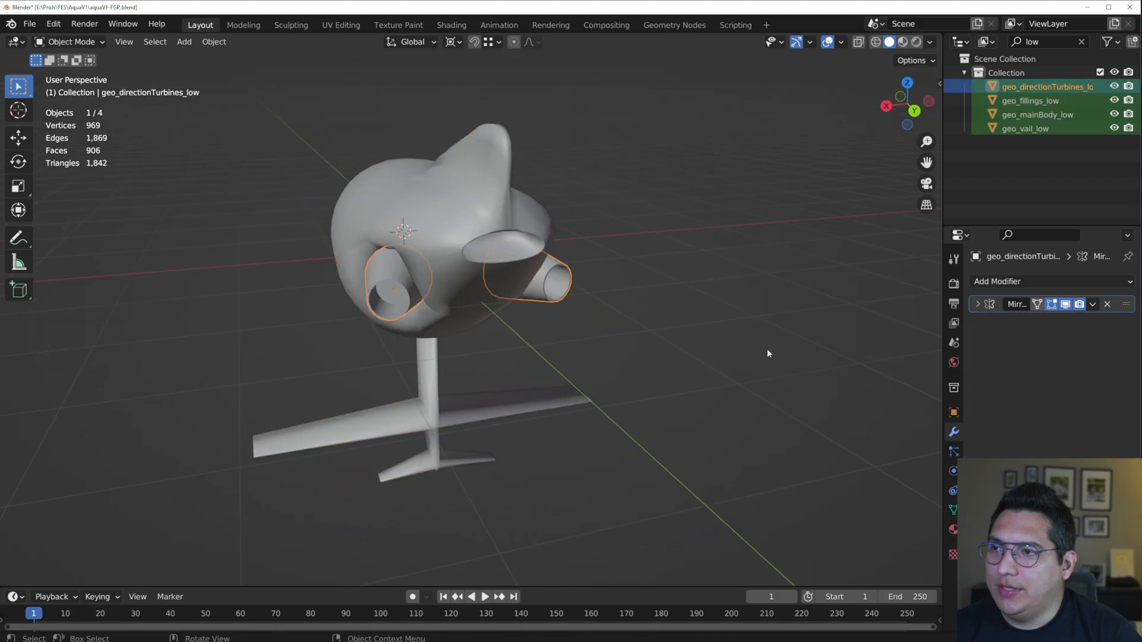
click(977, 305)
click(1094, 304)
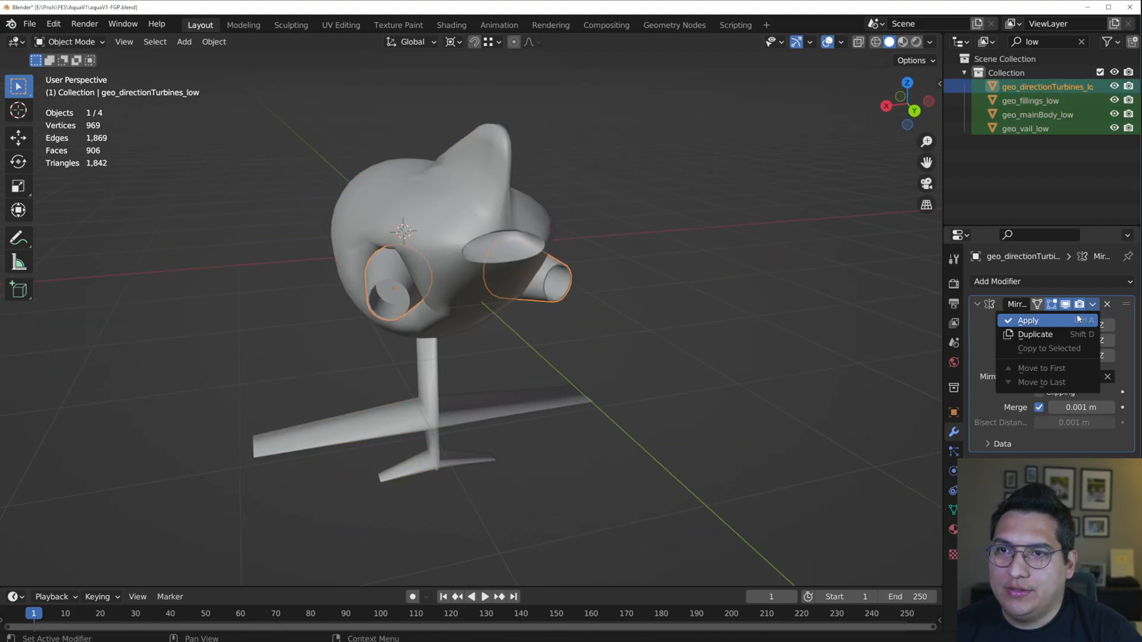
click(1088, 320)
- Apply the fillings' Mirror modifier
middle_drag(439, 309, 428, 291)
scroll(429, 291, up, 2)
middle_drag(483, 315, 443, 268)
click(590, 367)
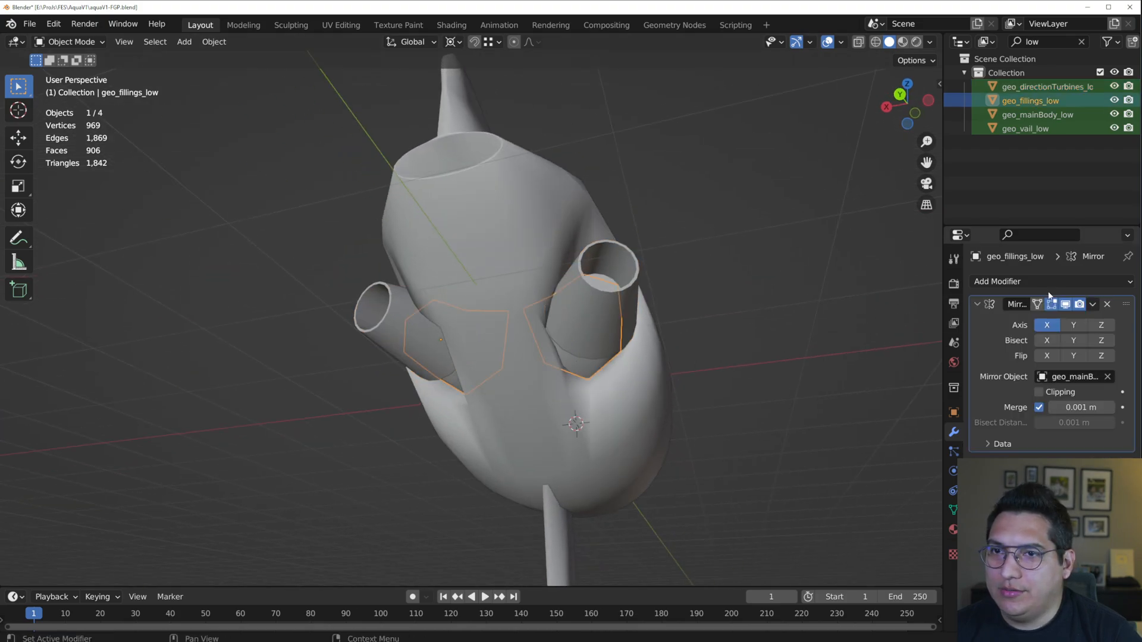
click(1093, 304)
click(1067, 320)
- Select all four low-poly objects with geo_mainBody_low as the active object
scroll(775, 347, down, 4)
middle_drag(411, 333, 520, 395)
scroll(520, 398, up, 4)
middle_drag(325, 334, 476, 393)
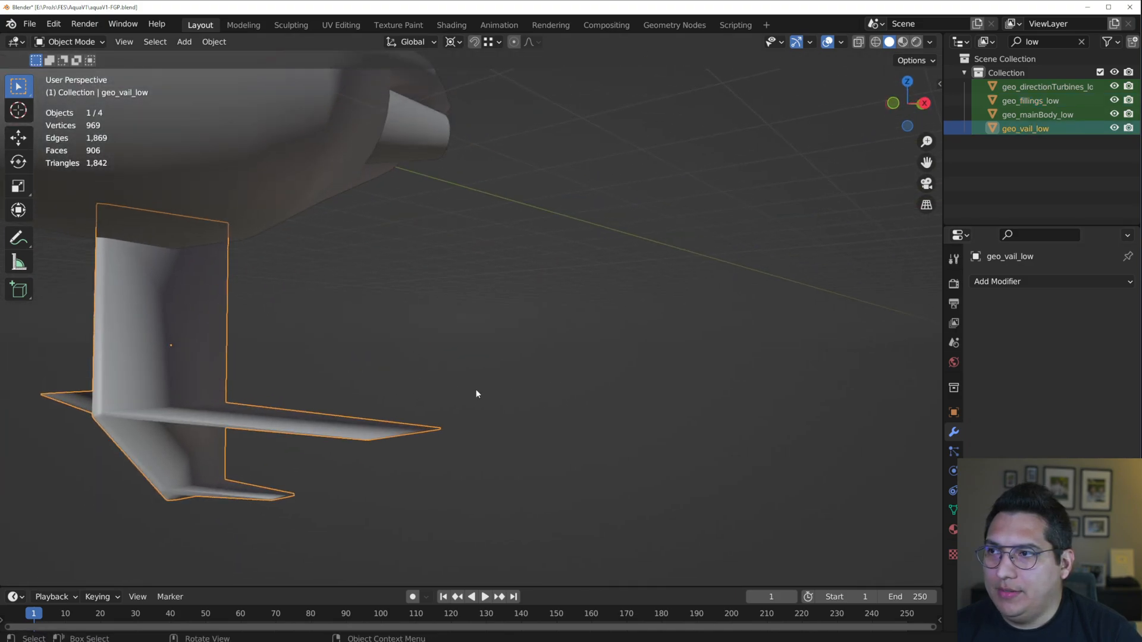
scroll(477, 393, down, 3)
shift+middle_drag(416, 321, 502, 367)
click(473, 267)
key(a)
middle_drag(538, 291, 615, 389)
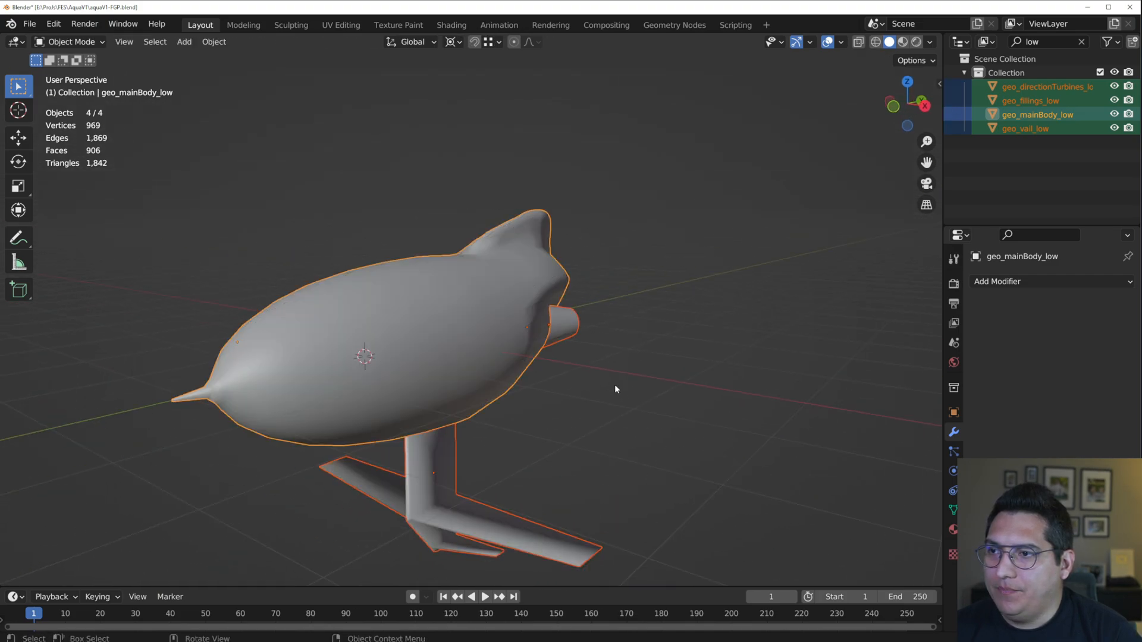
- Switch to the UV Editing workspace and select every face of the meshes to view their combined UVs
click(338, 24)
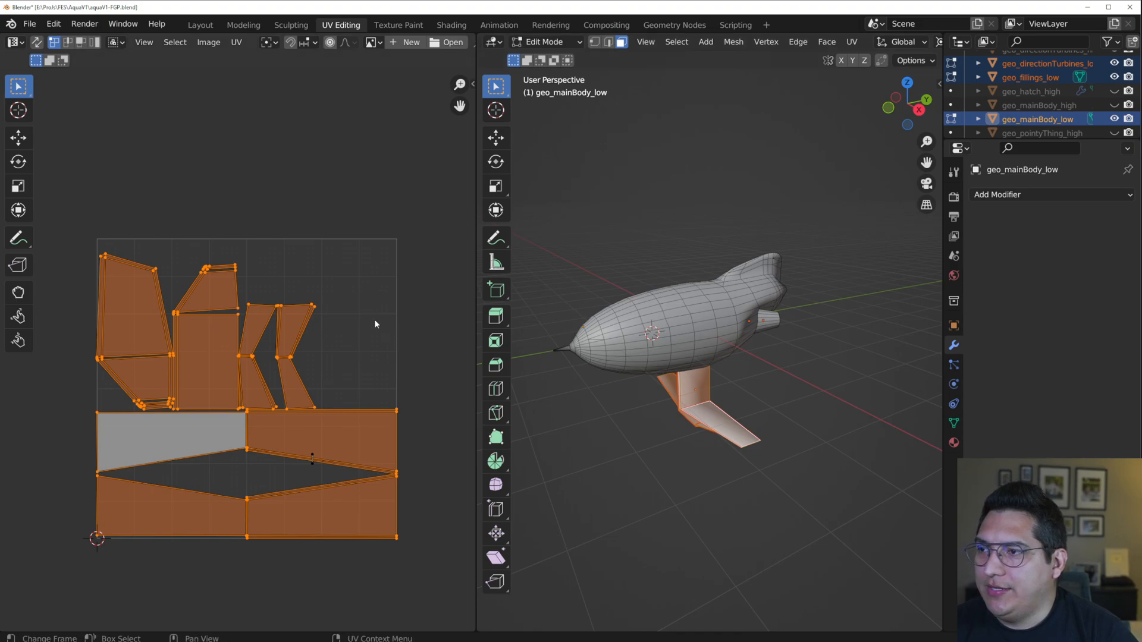
key(a)
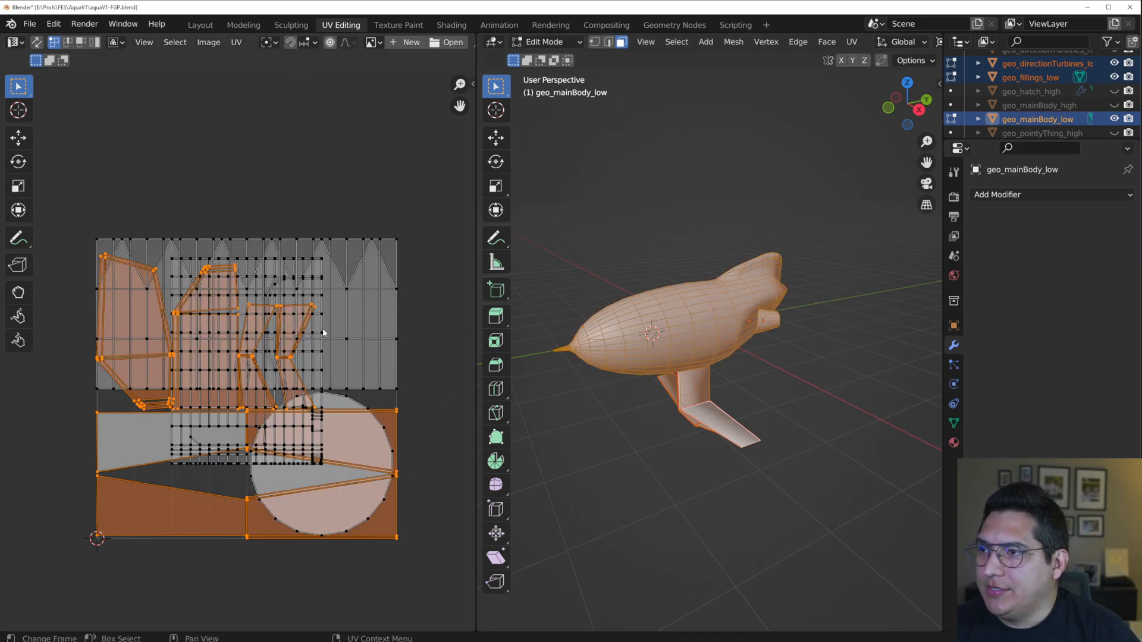
key(Tab)
- Select geo_fillings_low alone, apply its object transform and return to editing its mesh
click(712, 322)
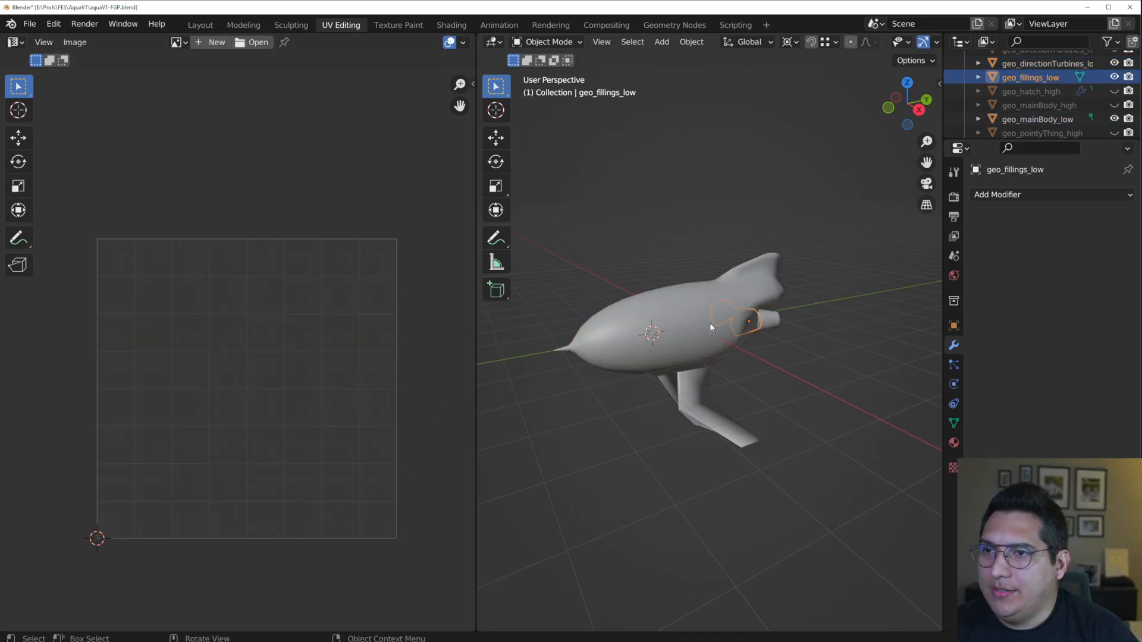
key(Tab)
middle_drag(712, 322, 659, 316)
scroll(666, 318, up, 5)
key(Tab)
middle_drag(714, 339, 673, 328)
key(Tab)
key(Tab)
key(ctrl+a)
click(696, 324)
key(Tab)
key(Tab)
key(Tab)
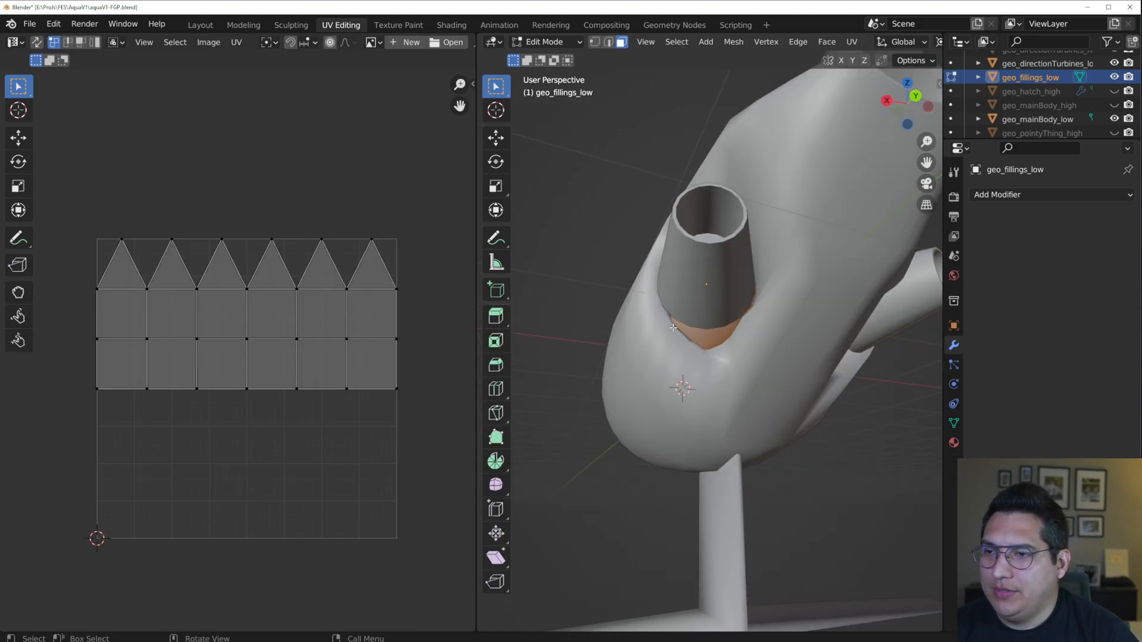
- Unwrap all faces of the fillings and leave mesh editing
key(u)
click(664, 329)
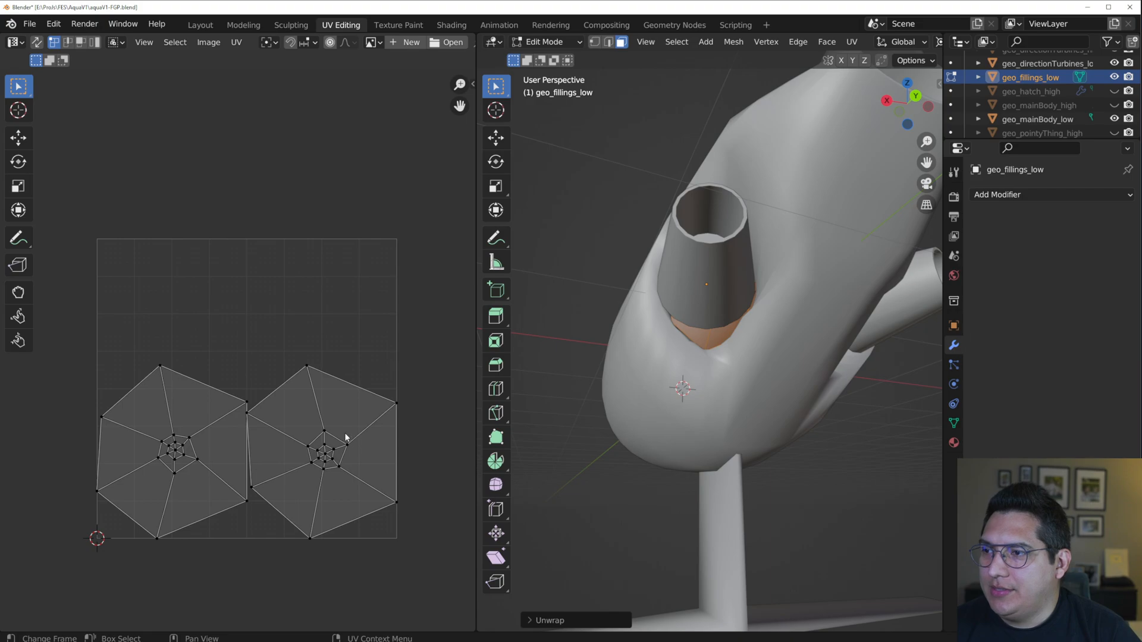
scroll(368, 458, down, 3)
middle_drag(743, 345, 565, 428)
key(Tab)
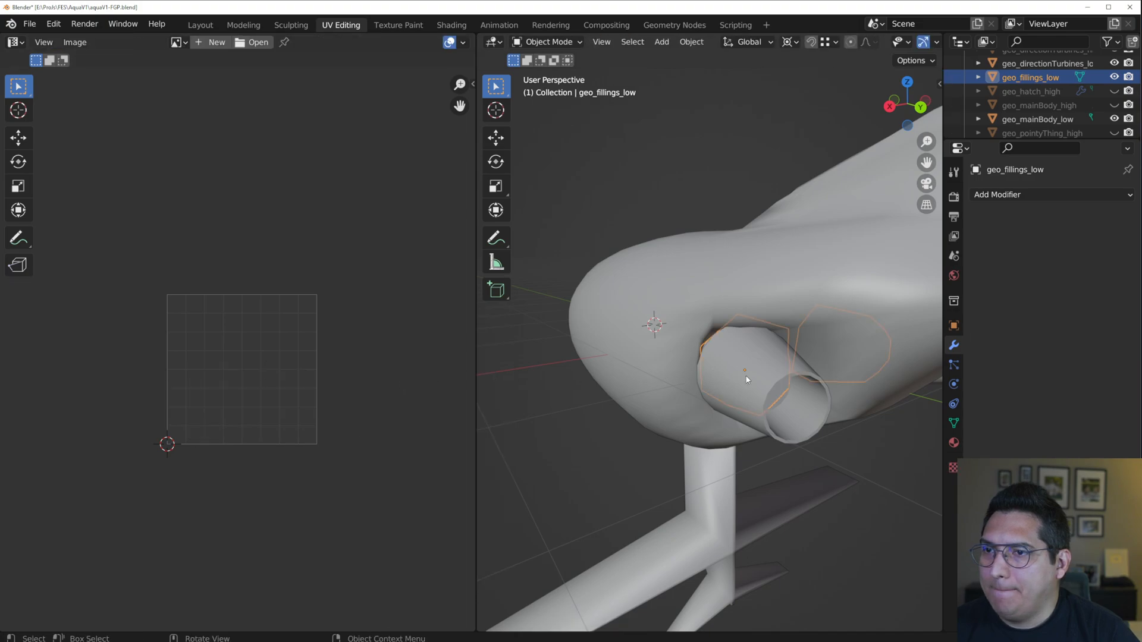
- Unwrap all faces of the direction turbines
click(765, 386)
key(Tab)
middle_drag(765, 385, 753, 428)
scroll(760, 434, up, 4)
key(u)
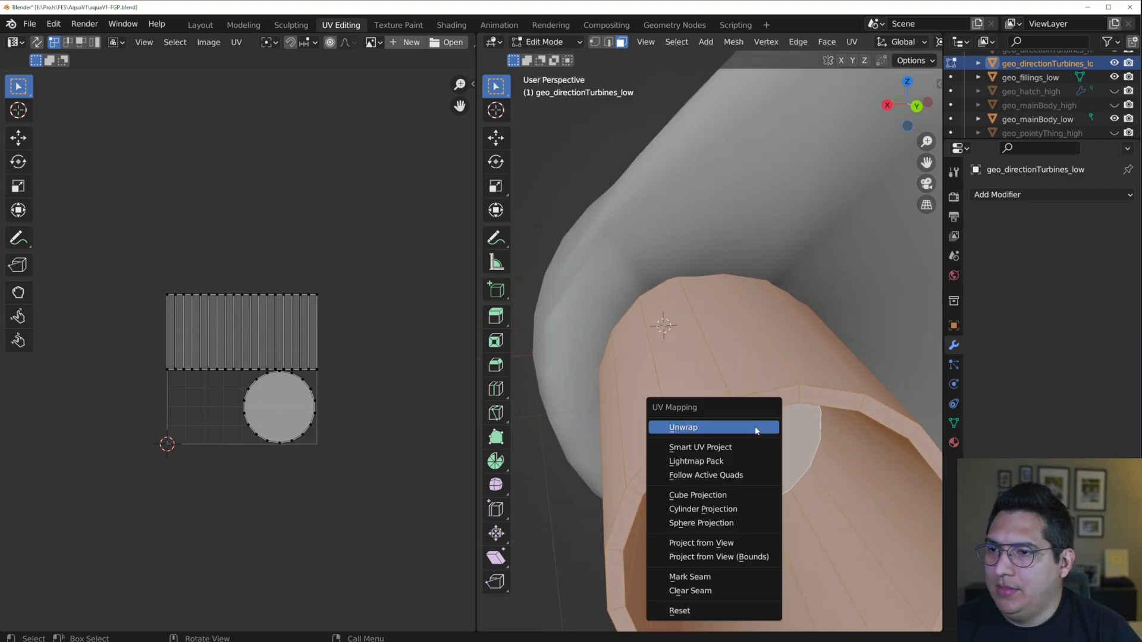
click(756, 427)
- Examine the direction turbines' unwrapped UV islands and compare them with the meshes
middle_drag(816, 456, 654, 416)
scroll(839, 437, down, 6)
scroll(723, 390, up, 5)
scroll(731, 412, up, 2)
scroll(379, 432, up, 4)
middle_drag(390, 446, 314, 370)
scroll(329, 372, up, 2)
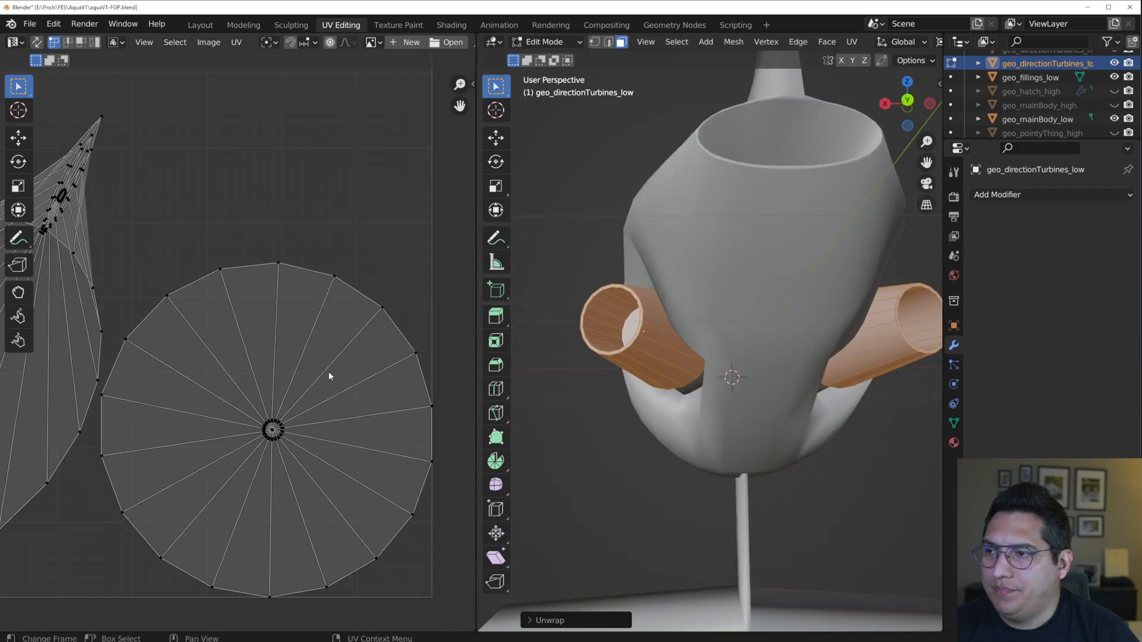
scroll(329, 372, down, 3)
- Set the direction turbines' unwrap method to Conformal
click(551, 623)
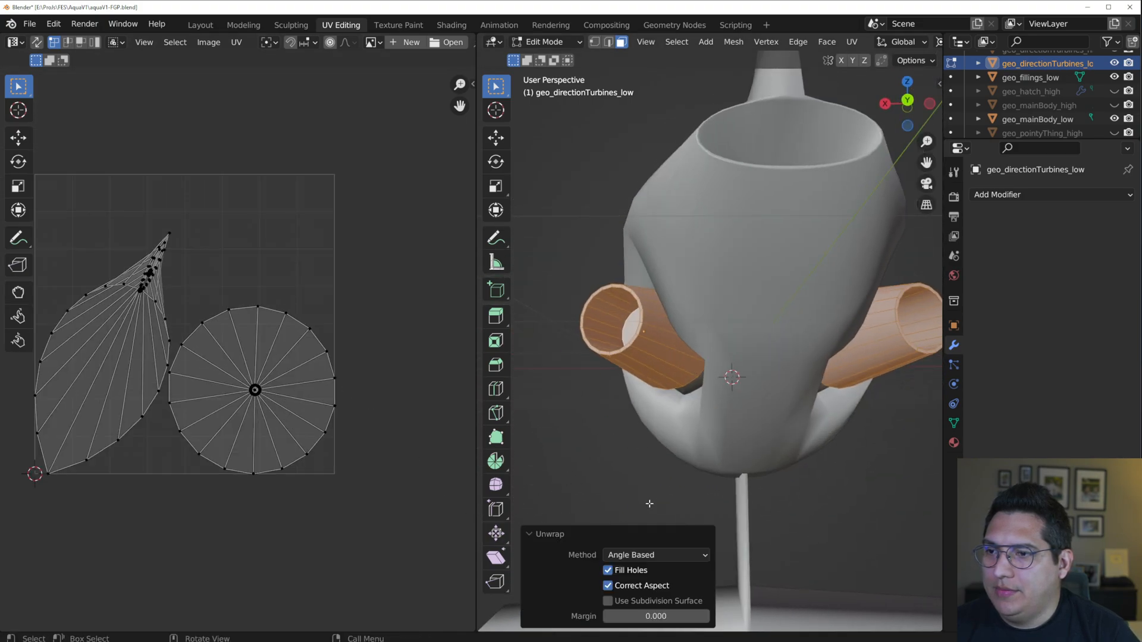
click(628, 586)
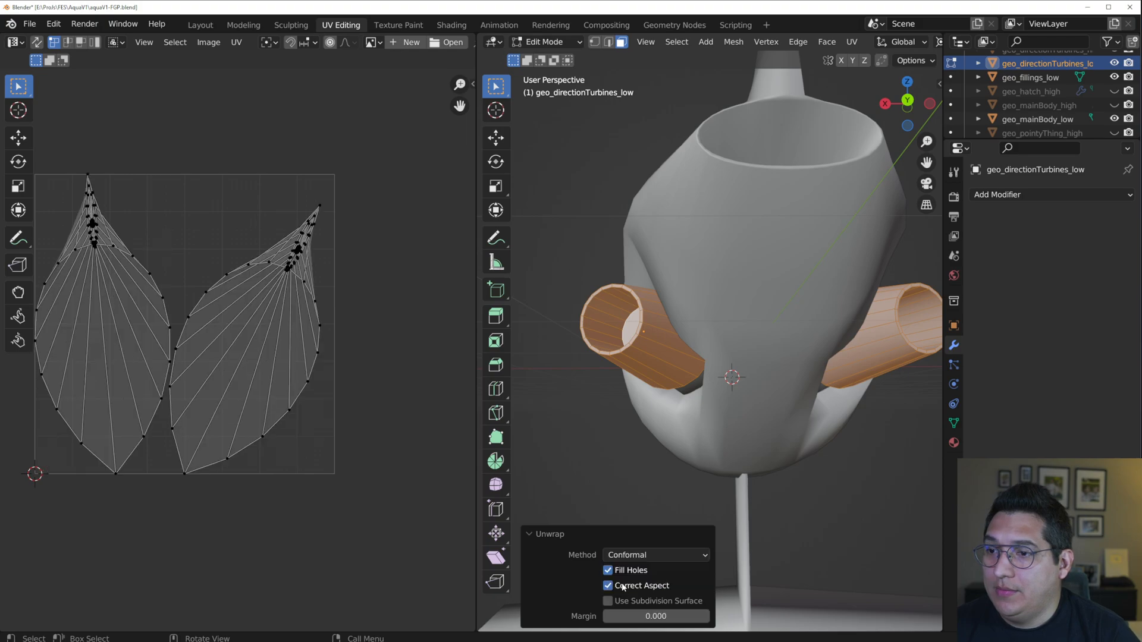
middle_drag(574, 396, 605, 339)
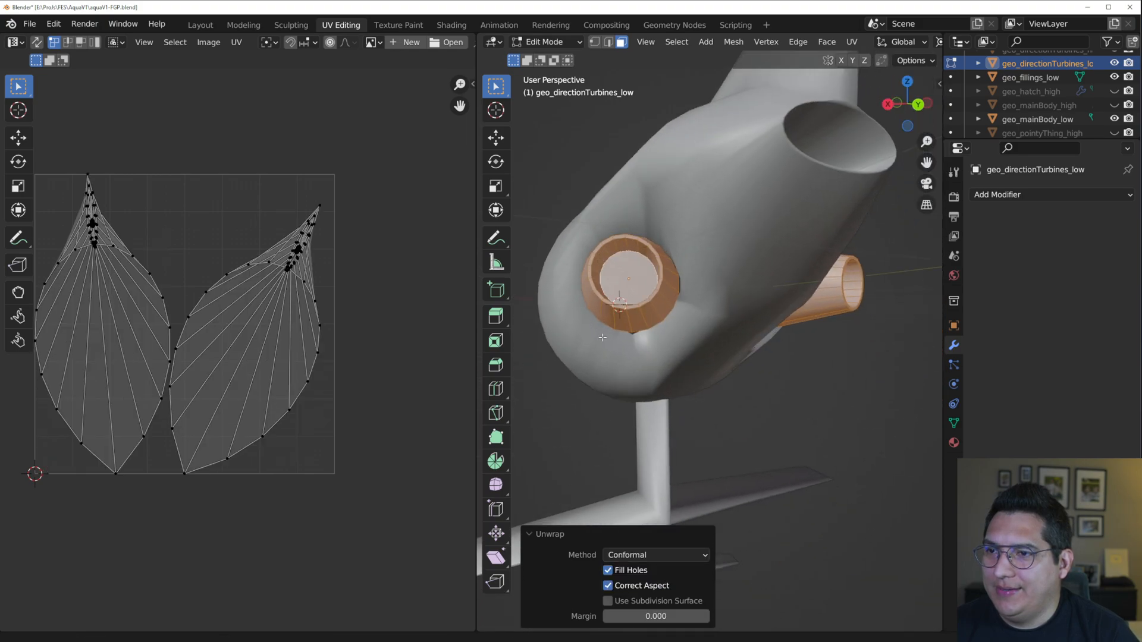
- Apply the direction turbines' object transform and check the mesh from the rear
scroll(559, 286, up, 3)
key(Tab)
middle_drag(555, 281, 641, 292)
key(ctrl+a)
click(650, 352)
key(Tab)
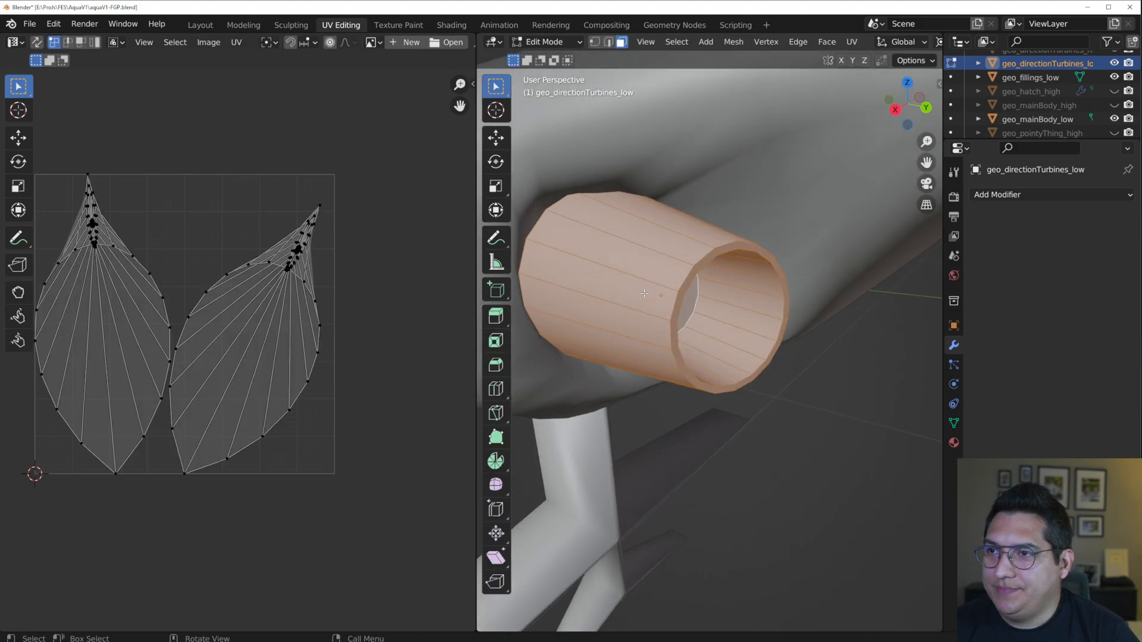
key(Tab)
middle_drag(714, 304, 817, 365)
key(Tab)
key(Tab)
- Select all linked geometry of the turbine on the mirrored side and delete its vertices
click(848, 328)
click(871, 373)
key(Tab)
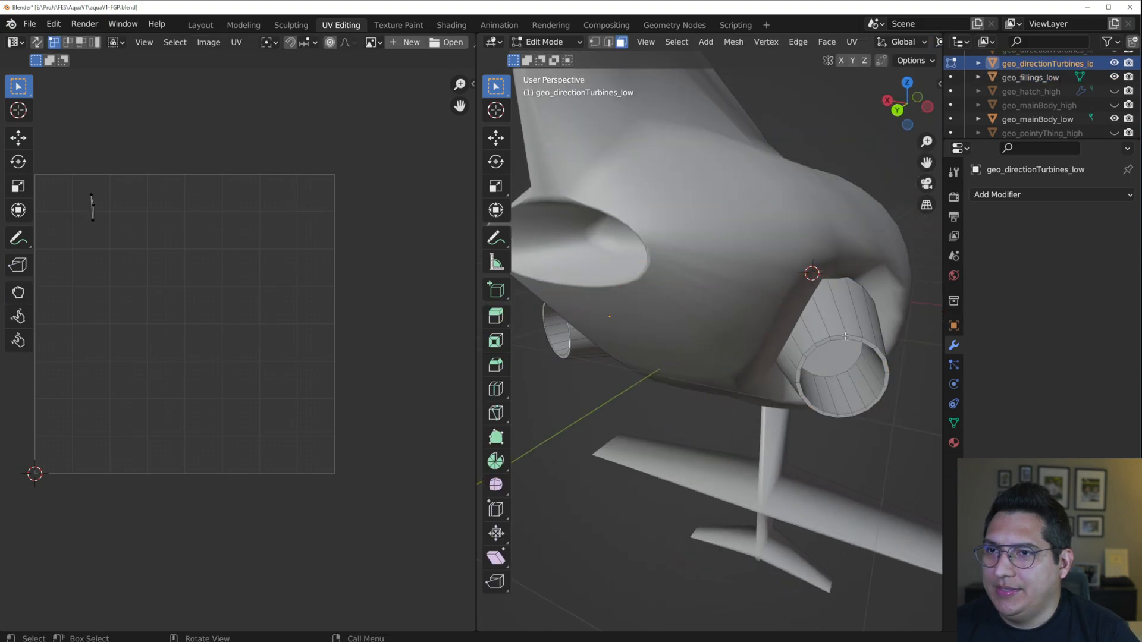
click(844, 332)
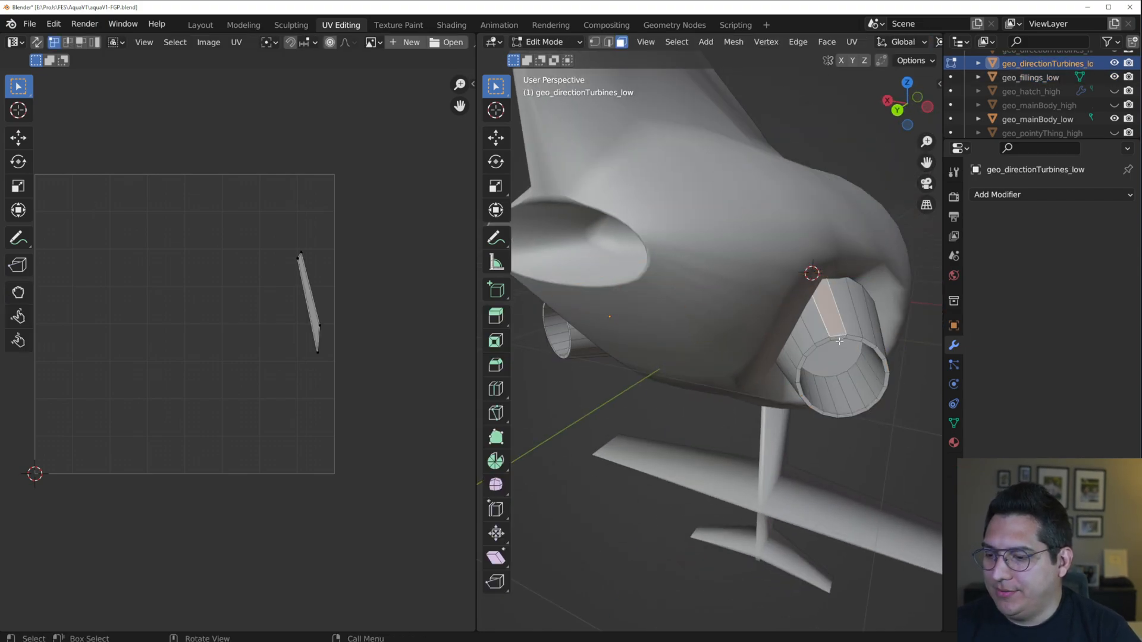
key(ctrl+l)
key(x)
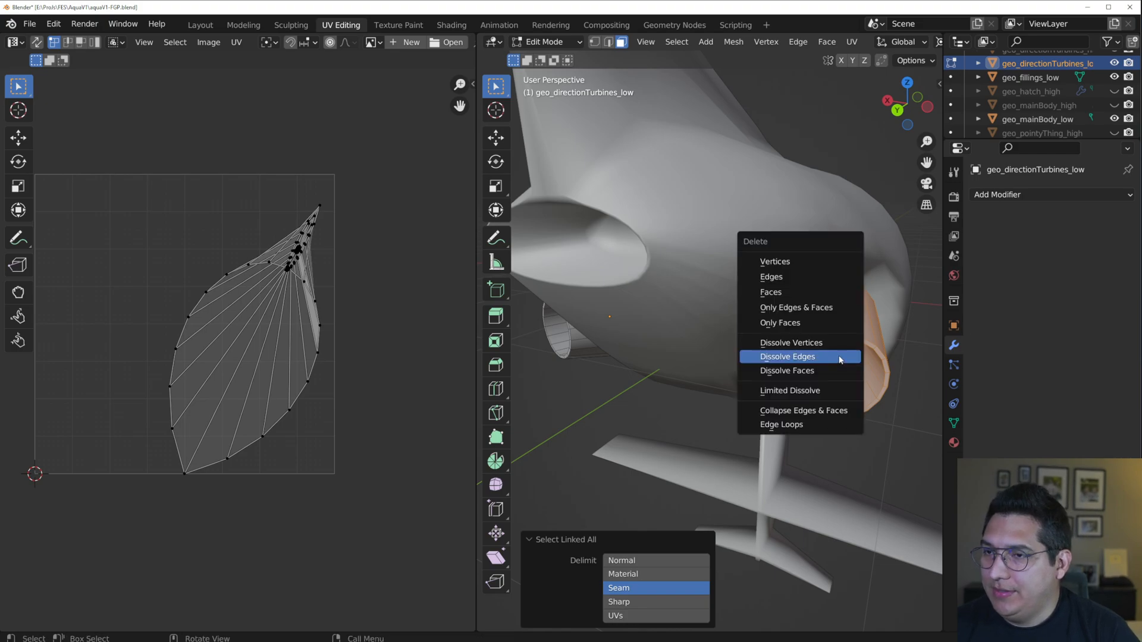
click(795, 267)
middle_drag(708, 389, 791, 398)
key(Tab)
key(Tab)
scroll(746, 378, up, 3)
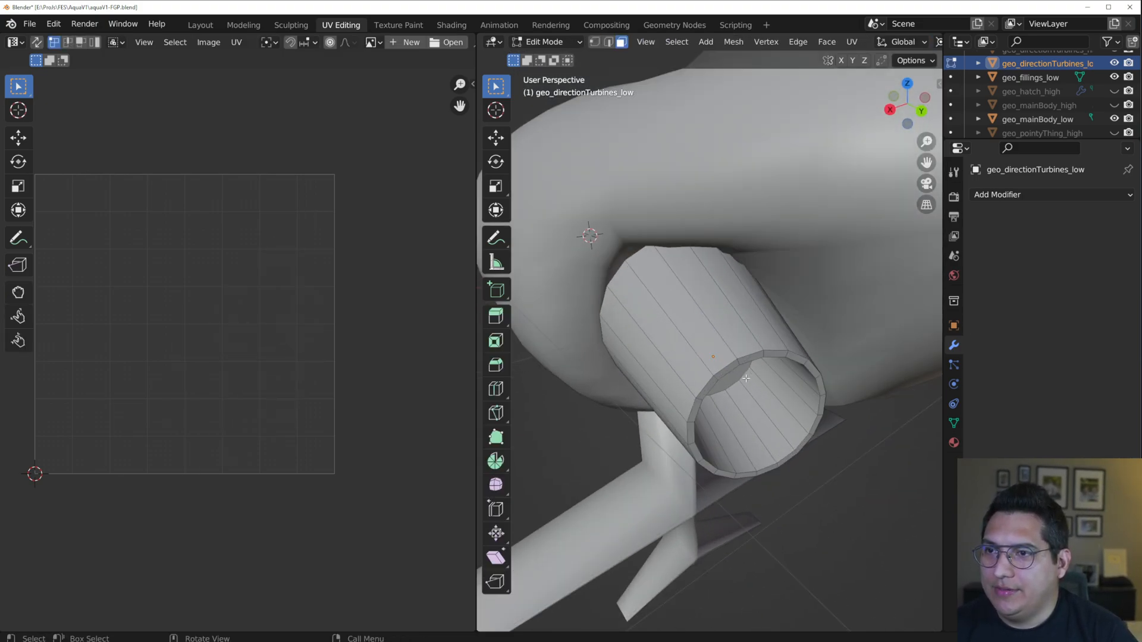
- Select the entire remaining direction turbine mesh and unwrap it
key(a)
key(u)
click(738, 376)
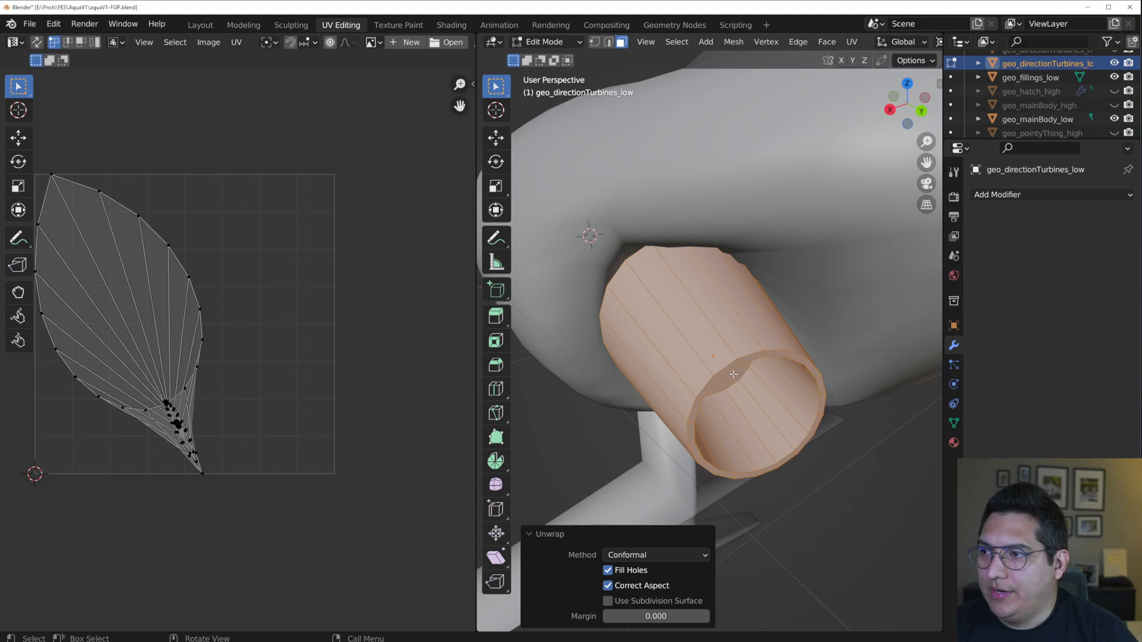
- Mark a lengthwise edge on the upper side of the direction turbine's tube as a UV seam
key(2)
alt+click(741, 361)
middle_drag(741, 360, 672, 341)
scroll(696, 330, up, 3)
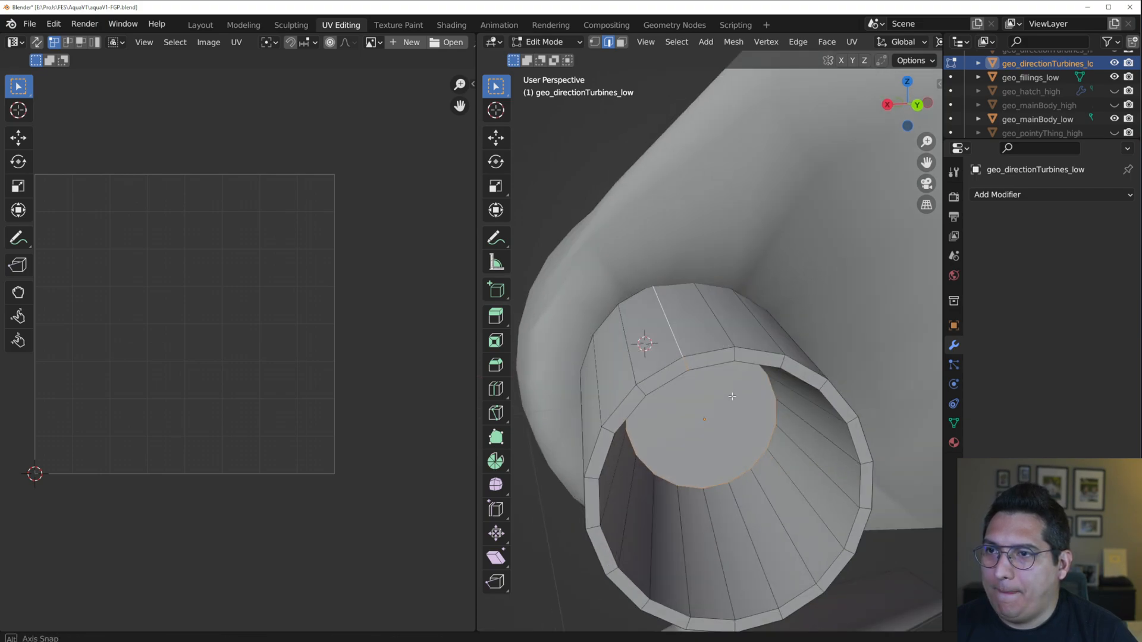
right_click(672, 341)
click(673, 343)
- Select the whole turbine mesh, unwrap it along the upper seam and check the tube against its UV islands
key(a)
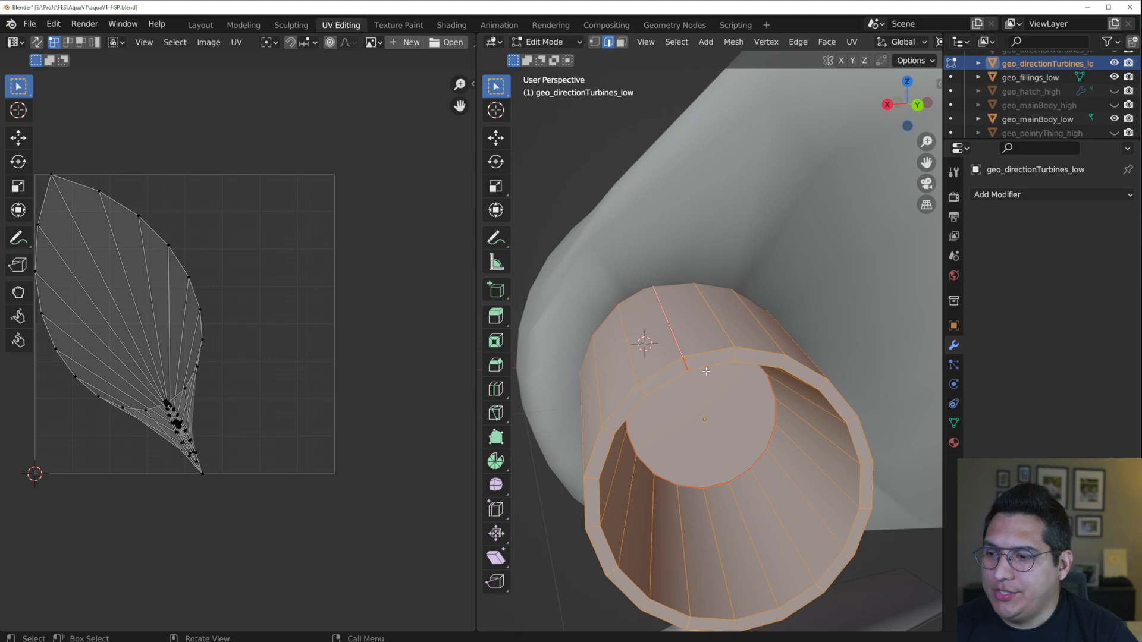
key(u)
click(706, 371)
scroll(261, 328, up, 2)
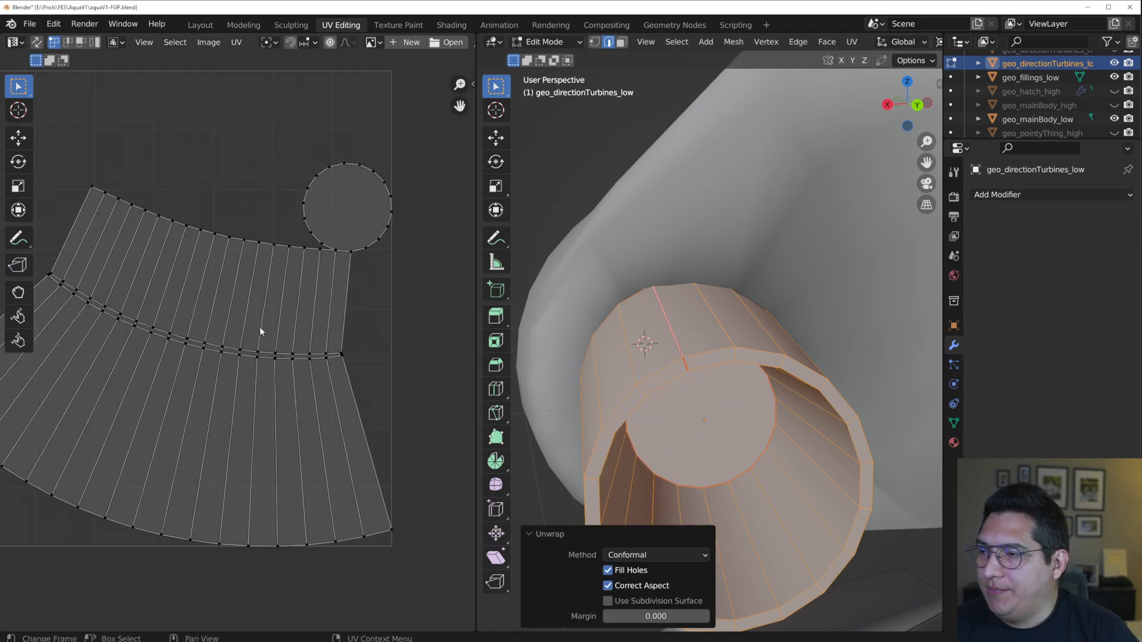
scroll(287, 327, down, 3)
middle_drag(652, 331, 690, 346)
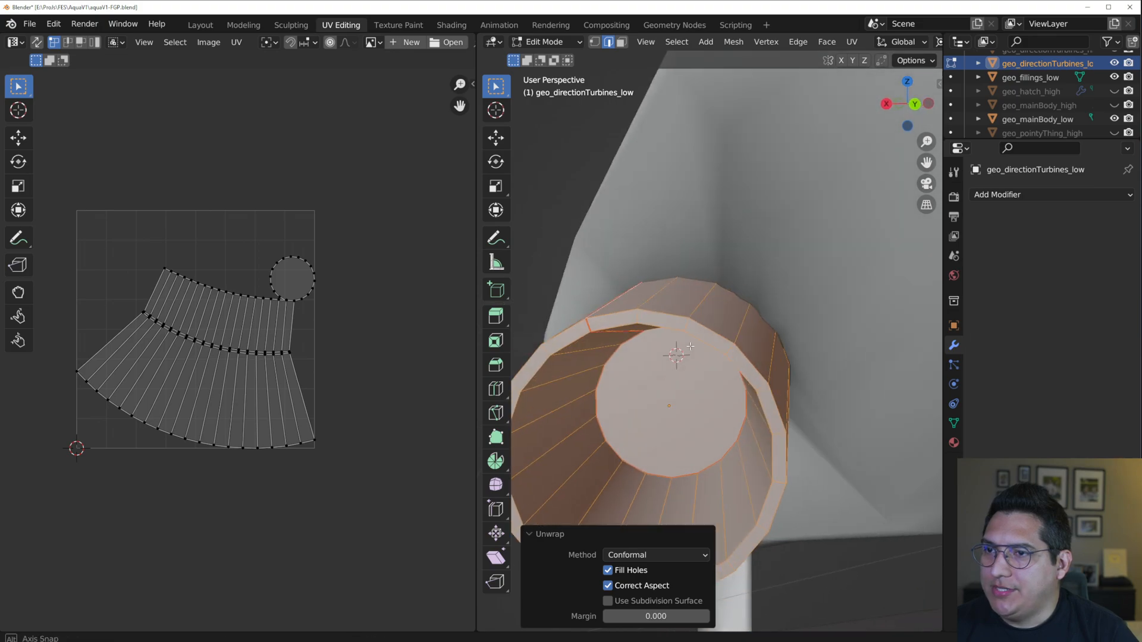
- View the turbine's opening and undo the unwrap and seam made on its upper side
middle_drag(633, 314, 680, 328)
middle_drag(657, 340, 760, 414)
key(ctrl+z)
key(ctrl+z)
- Mark a lengthwise edge on the lower inner side of the direction turbine's tube as a UV seam
alt+click(752, 402)
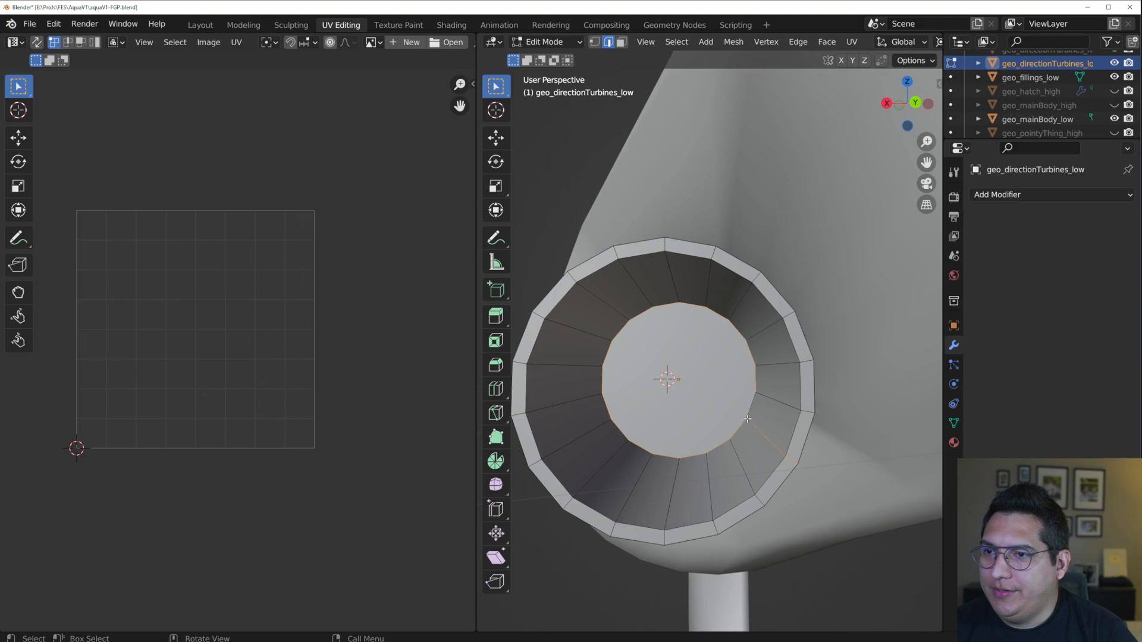
right_click(748, 386)
click(747, 385)
- Select the turbine's linked geometry, unwrap it along the lower seam and check its UV islands
middle_drag(748, 385, 712, 406)
key(l)
key(u)
click(740, 413)
key(Tab)
key(Tab)
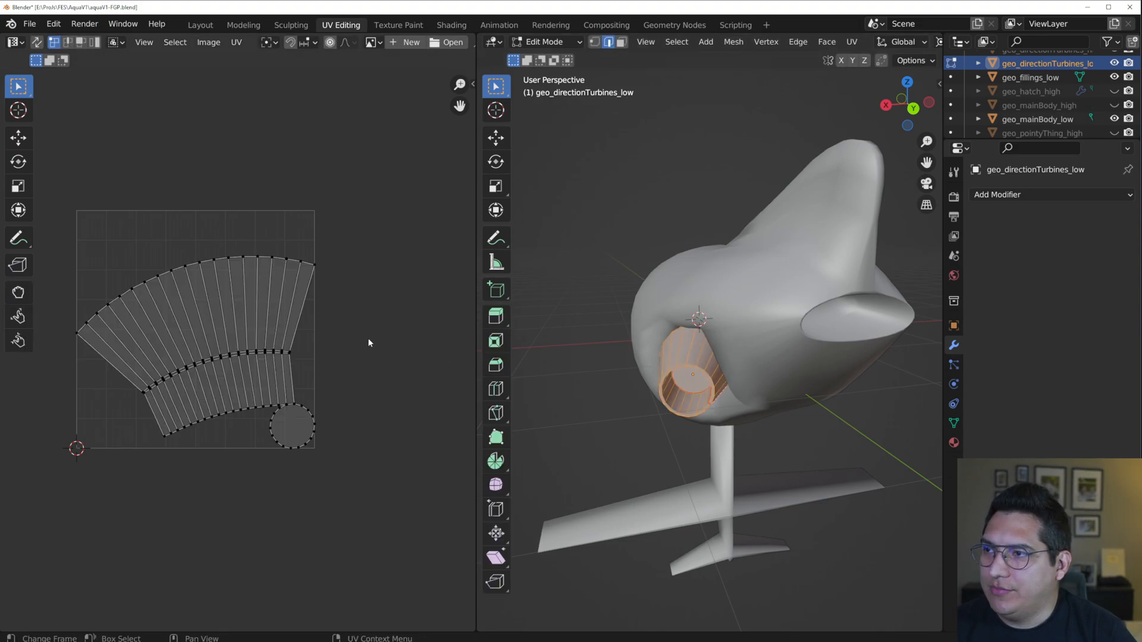
scroll(772, 392, up, 2)
middle_drag(781, 387, 721, 359)
- Add a Mirror modifier on the X axis to the direction turbines, with the main body as mirror object
key(Tab)
scroll(721, 358, down, 3)
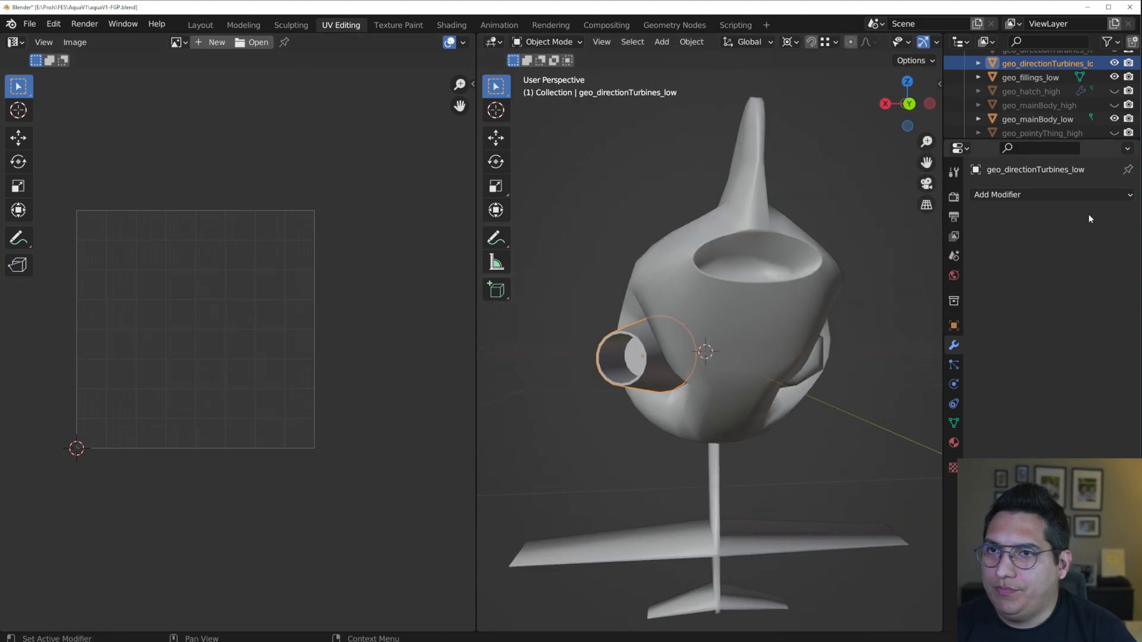
click(1075, 197)
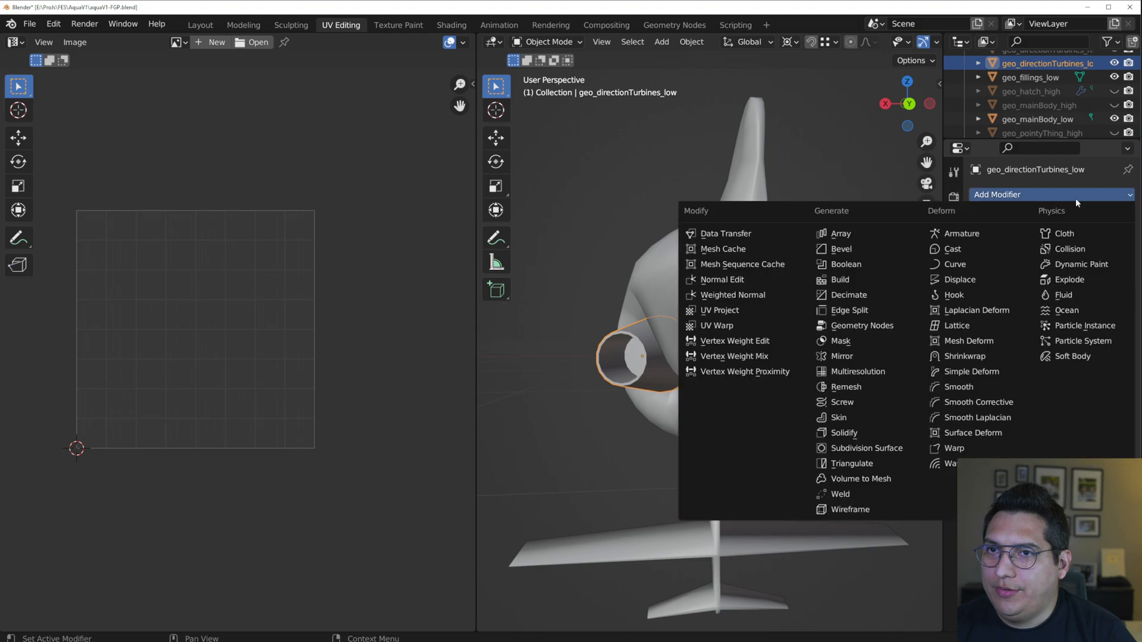
click(870, 356)
shift+middle_drag(773, 351, 1054, 304)
click(1108, 290)
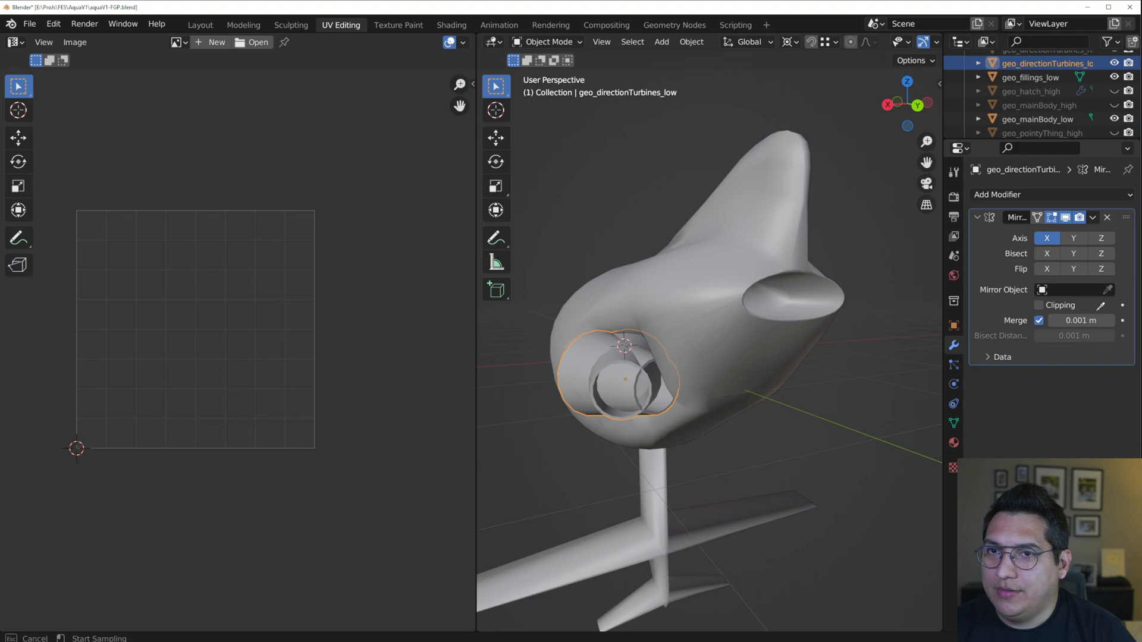
click(691, 308)
- Reselect the direction turbines and apply their Mirror modifier
middle_drag(688, 313, 627, 365)
click(669, 313)
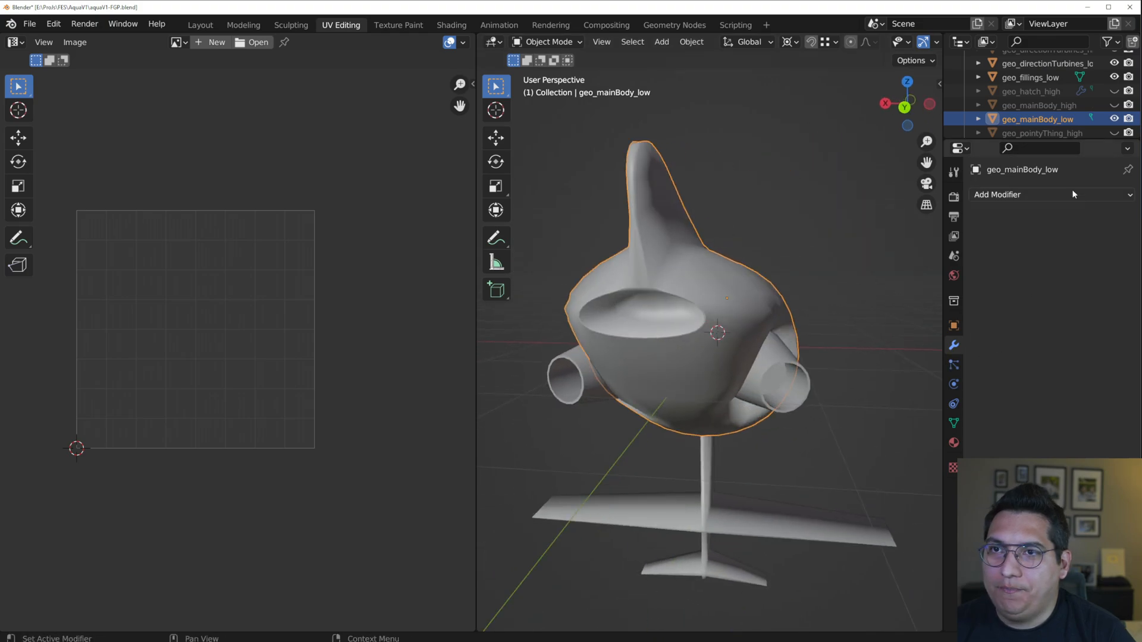
key(ctrl+z)
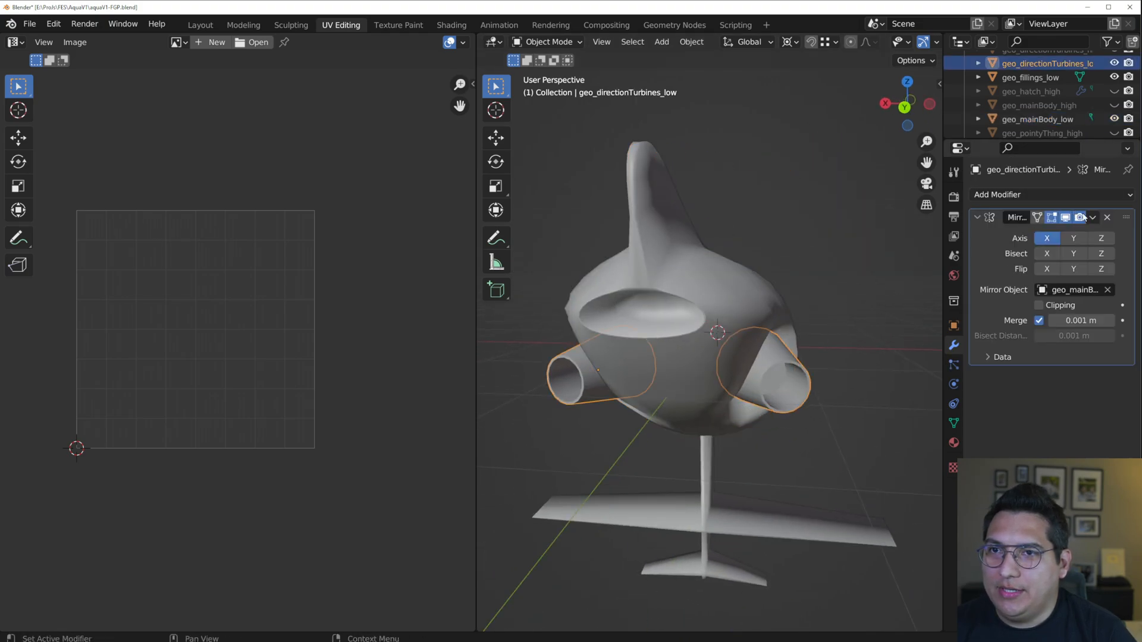
click(1092, 217)
click(1017, 234)
- Examine the low-poly parts from several angles, checking their meshes and UVs in Edit Mode
middle_drag(803, 357, 752, 410)
click(829, 328)
click(828, 331)
click(688, 443)
key(Tab)
key(Tab)
middle_drag(800, 476, 755, 492)
click(842, 251)
middle_drag(810, 367, 775, 419)
click(696, 324)
key(Tab)
key(Tab)
- Open the low-poly main body in Edit Mode and select the edge loop along its upper centreline
click(687, 439)
key(Tab)
middle_drag(687, 439, 760, 344)
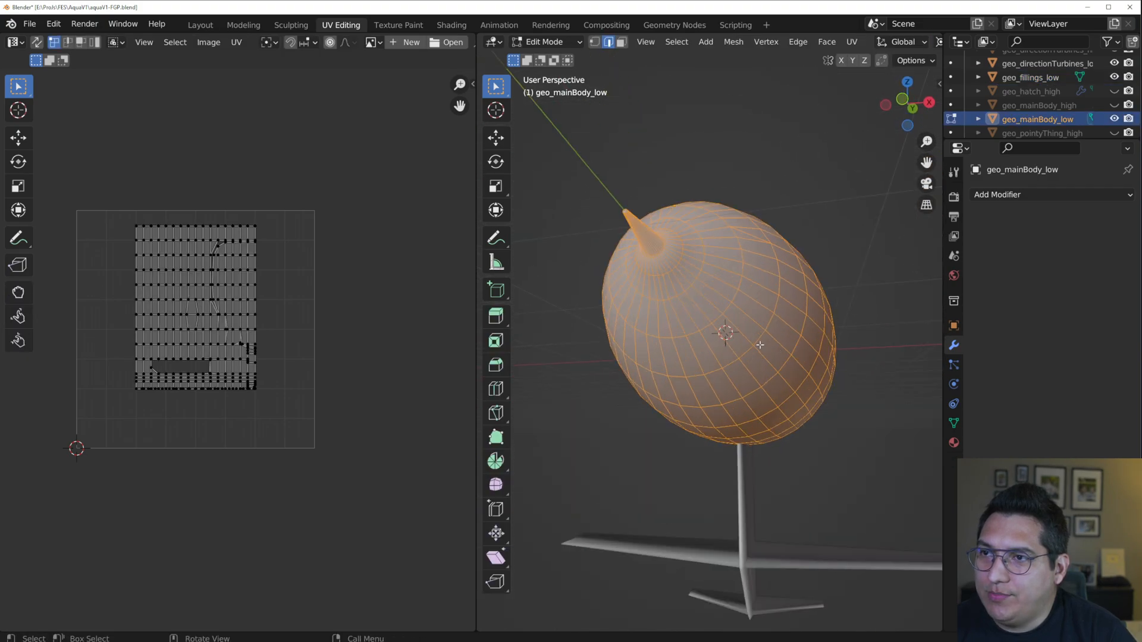
alt+click(672, 315)
middle_drag(672, 315, 697, 327)
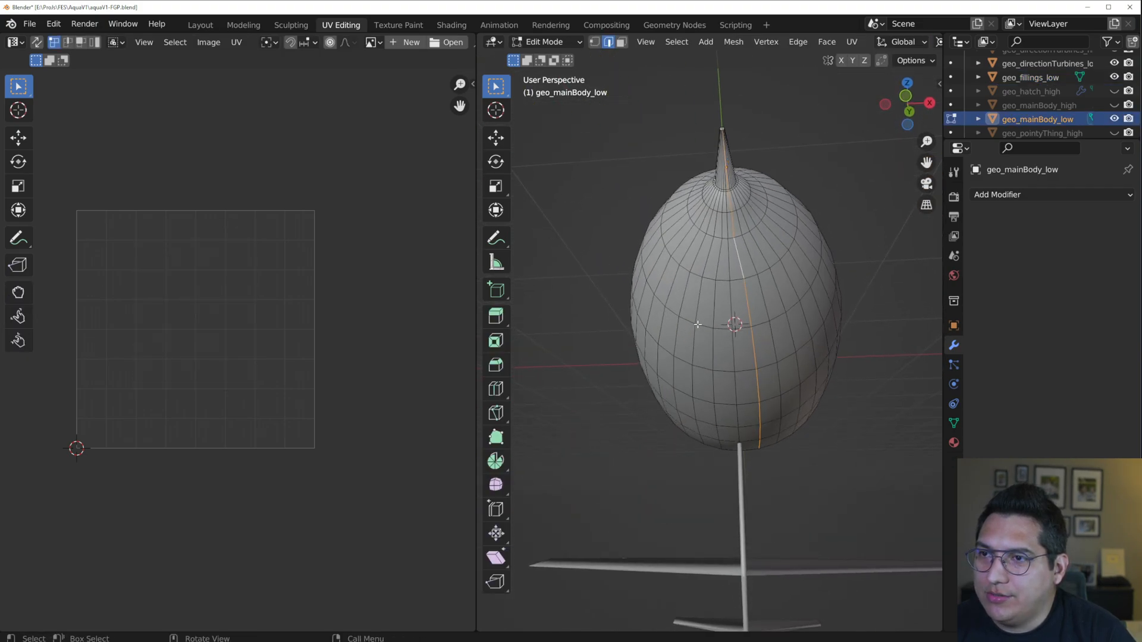
alt+click(726, 269)
middle_drag(725, 268, 680, 387)
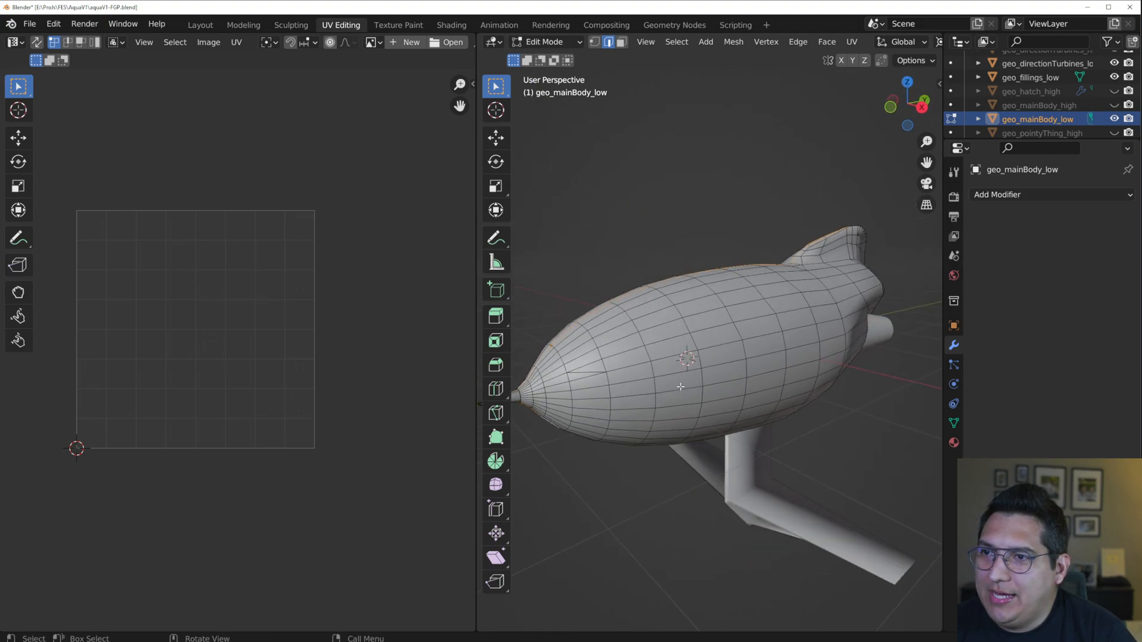
- Dissolve the stray diagonal edges near the nose on both sides of the main body
middle_drag(836, 357, 861, 342)
key(x)
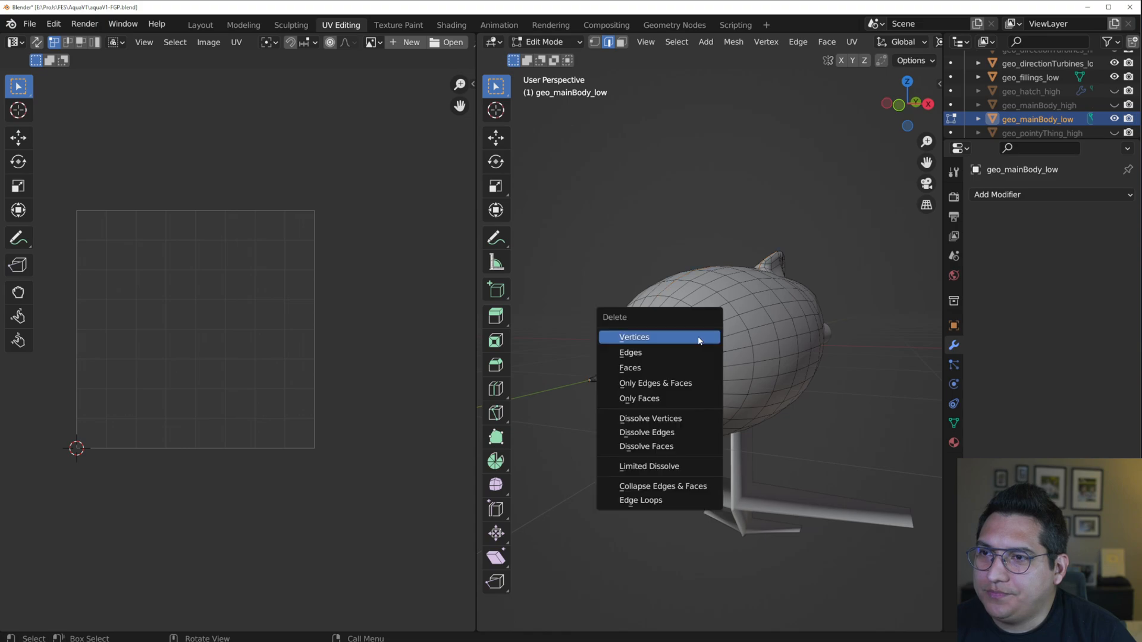
click(678, 431)
middle_drag(678, 431, 741, 364)
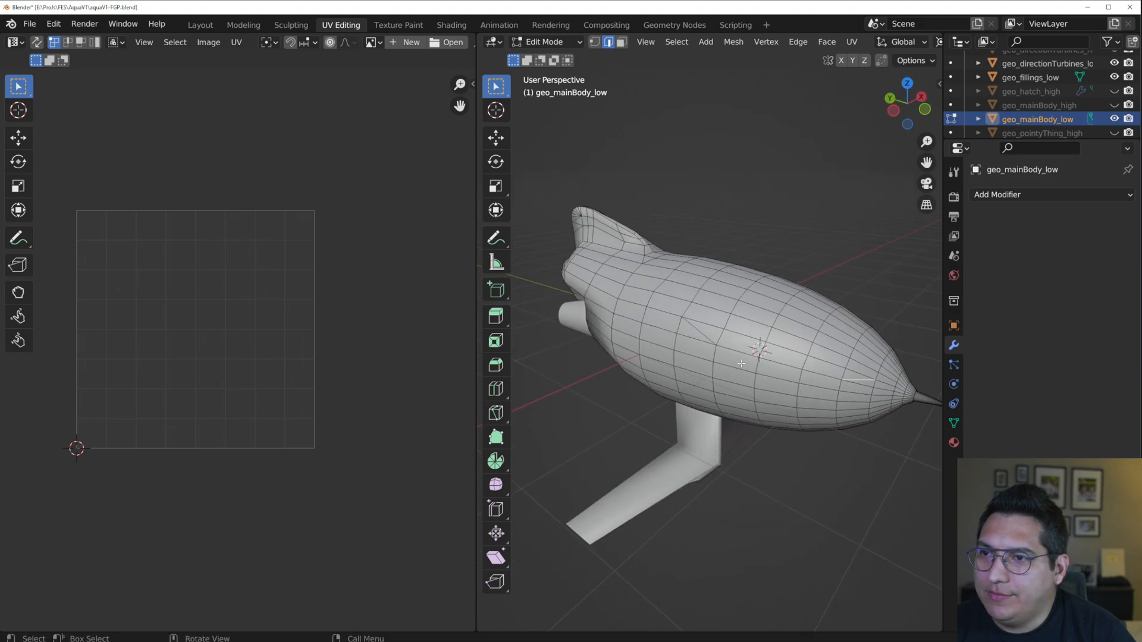
key(x)
click(695, 328)
- Mark the main body's lengthwise centreline edges, running over the tail fin, as a UV seam
middle_drag(695, 328, 748, 245)
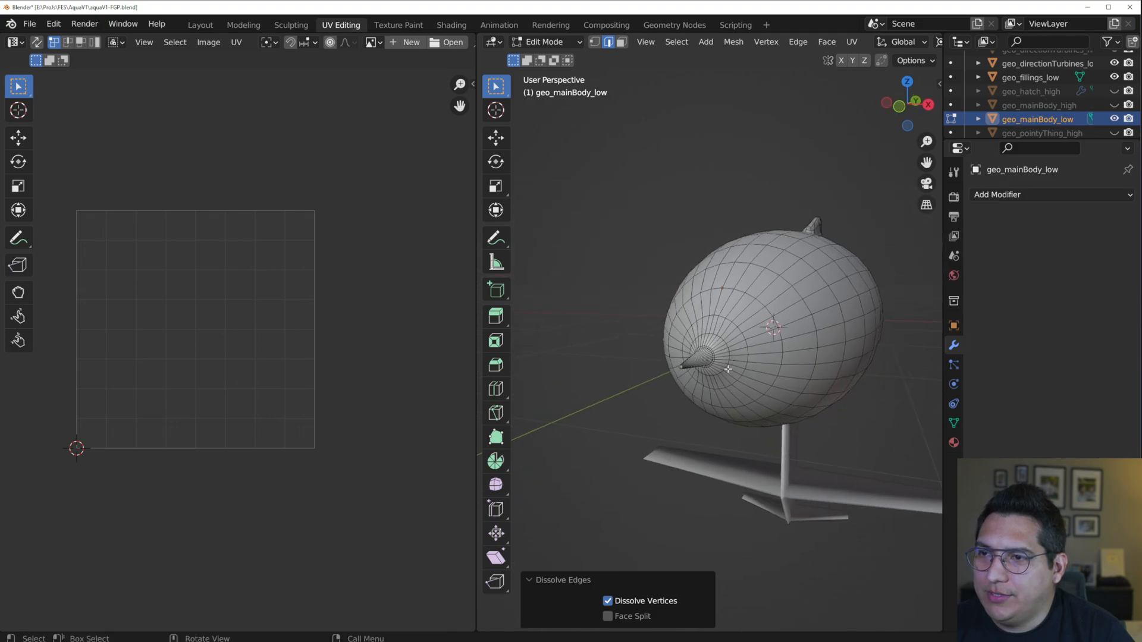
scroll(728, 369, up, 2)
middle_drag(770, 194, 747, 375)
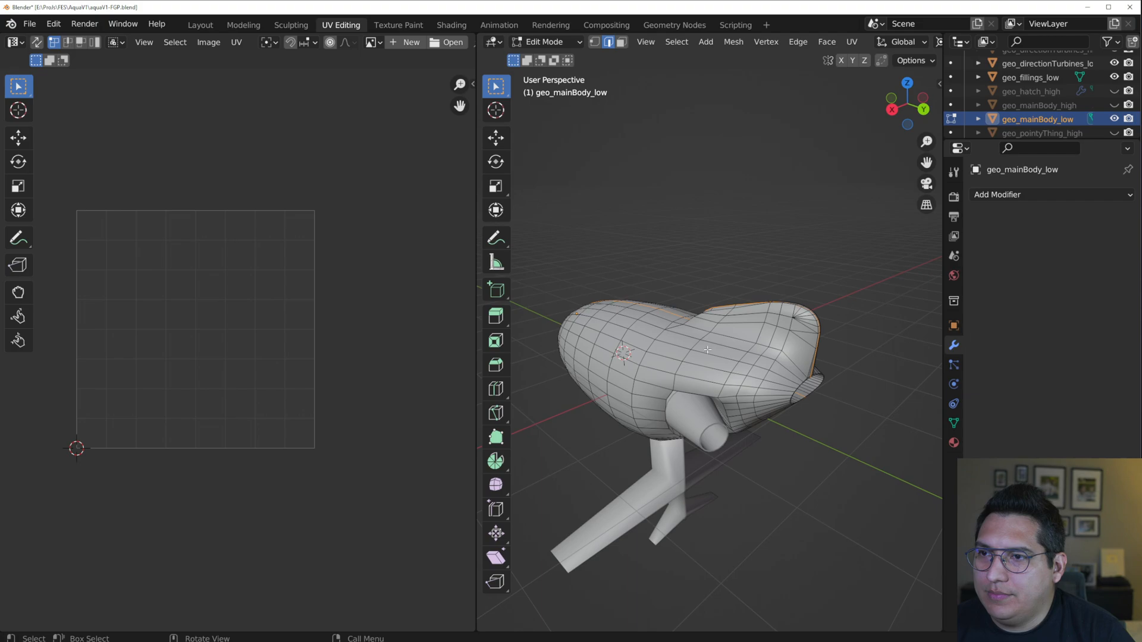
right_click(707, 350)
click(707, 351)
- Select the whole main body mesh and unwrap it with the Angle Based method
key(a)
key(u)
click(747, 375)
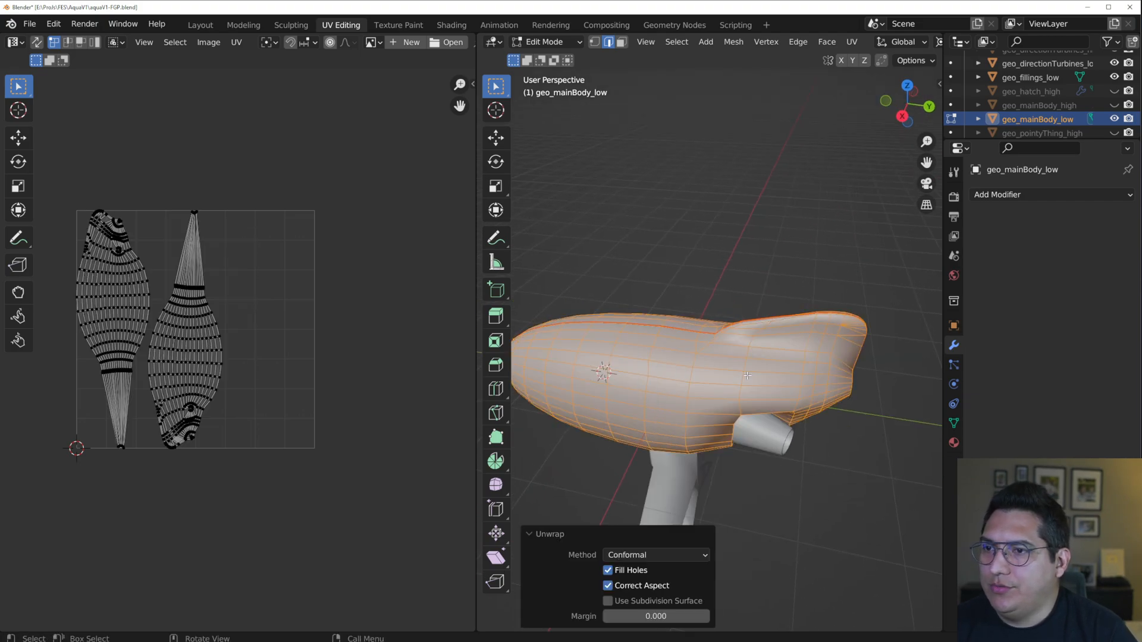
scroll(199, 333, up, 3)
middle_drag(199, 338, 303, 353)
click(650, 555)
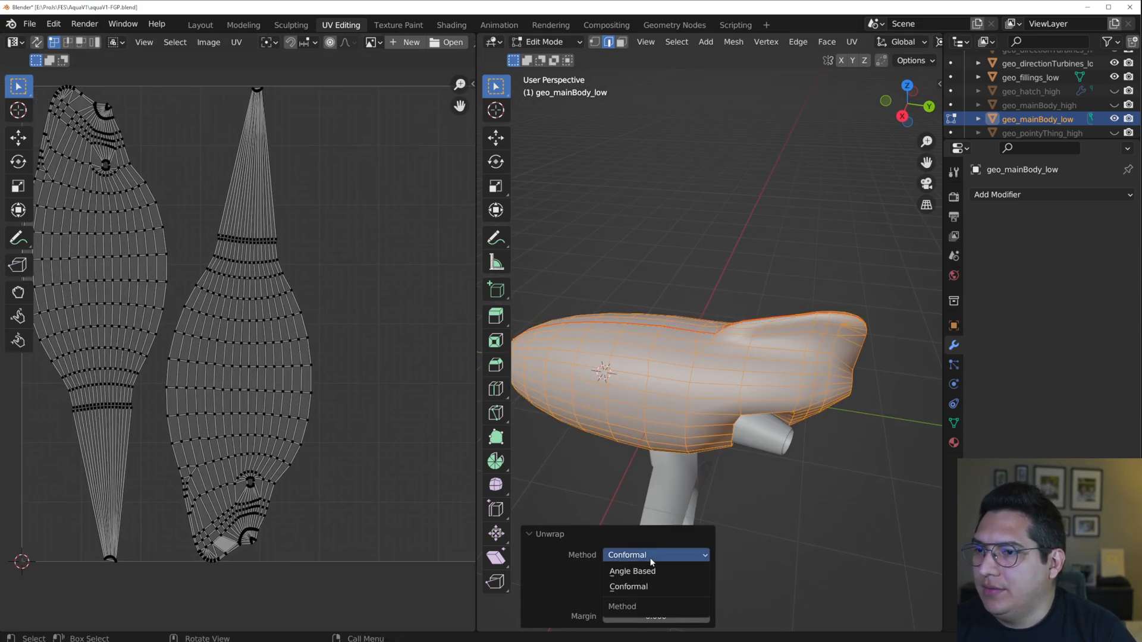
click(648, 571)
- Examine the main body's UV islands, including the tail area and the turbine openings, for distortion
middle_drag(271, 275, 378, 495)
scroll(377, 494, up, 3)
scroll(375, 486, down, 4)
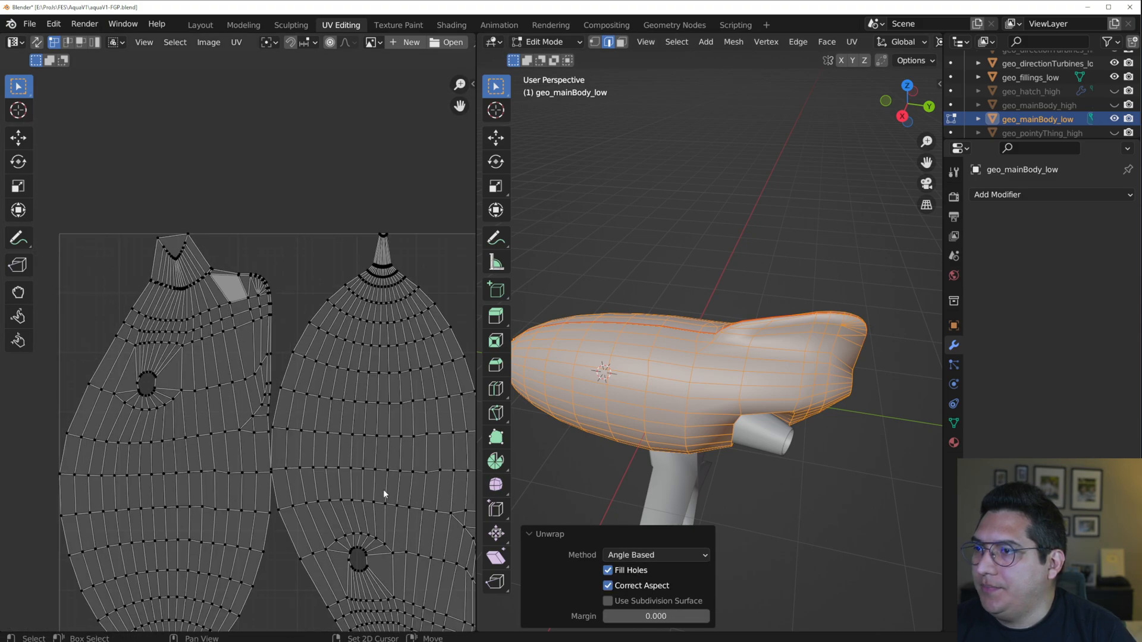
scroll(384, 490, up, 1)
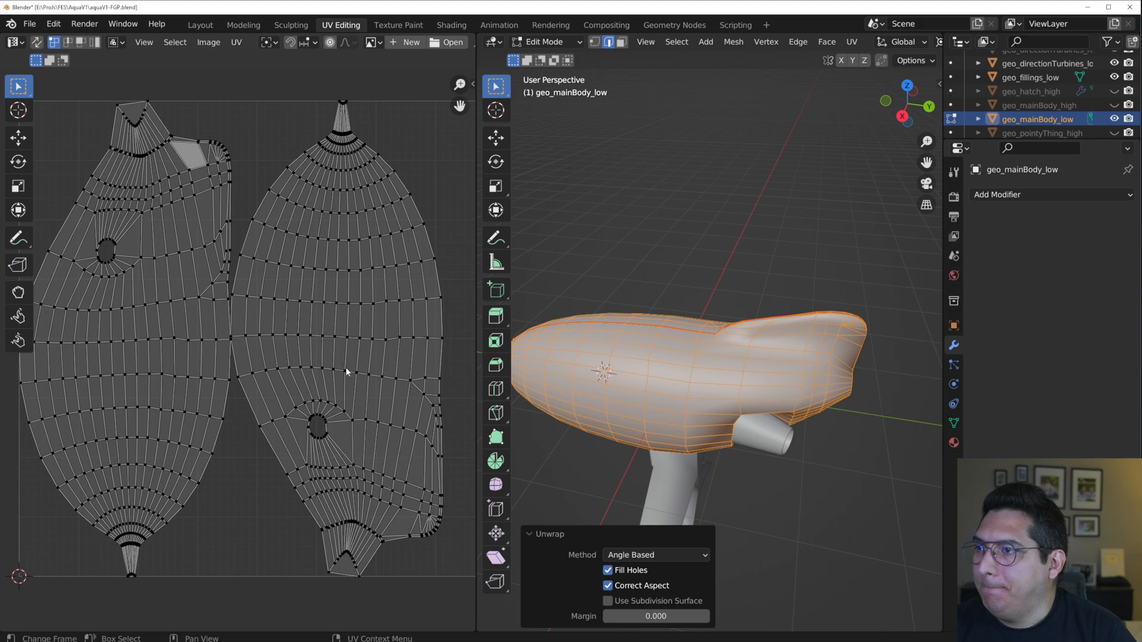
middle_drag(240, 301, 305, 512)
scroll(305, 512, up, 9)
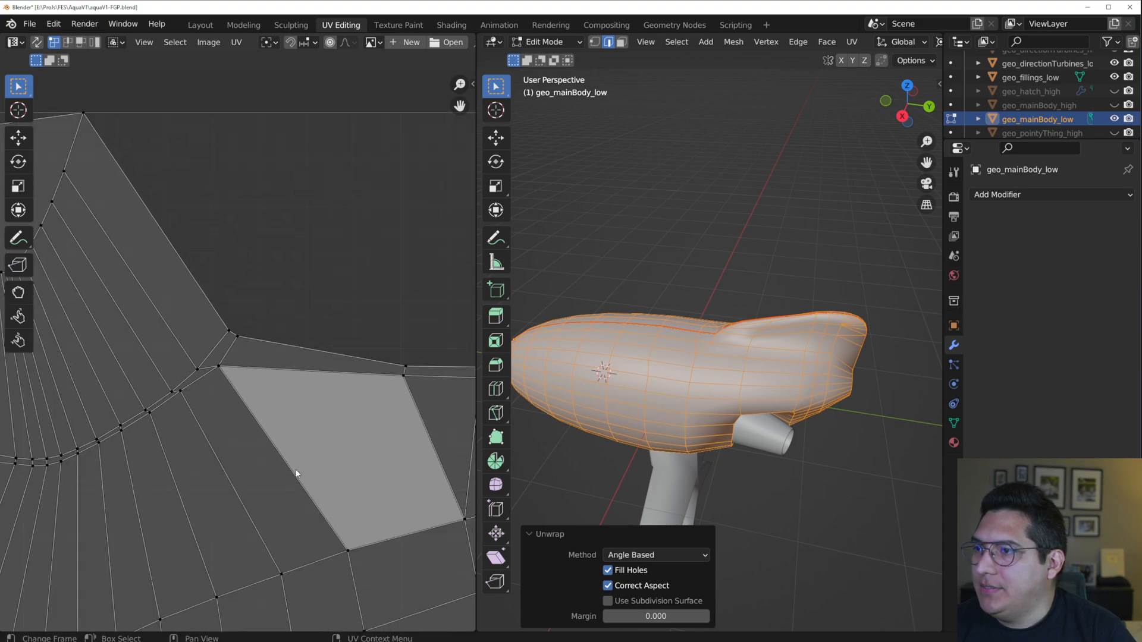
scroll(295, 470, down, 4)
middle_drag(308, 470, 172, 457)
scroll(172, 457, up, 4)
scroll(202, 459, down, 7)
middle_drag(303, 451, 299, 376)
scroll(300, 378, down, 5)
scroll(326, 418, up, 3)
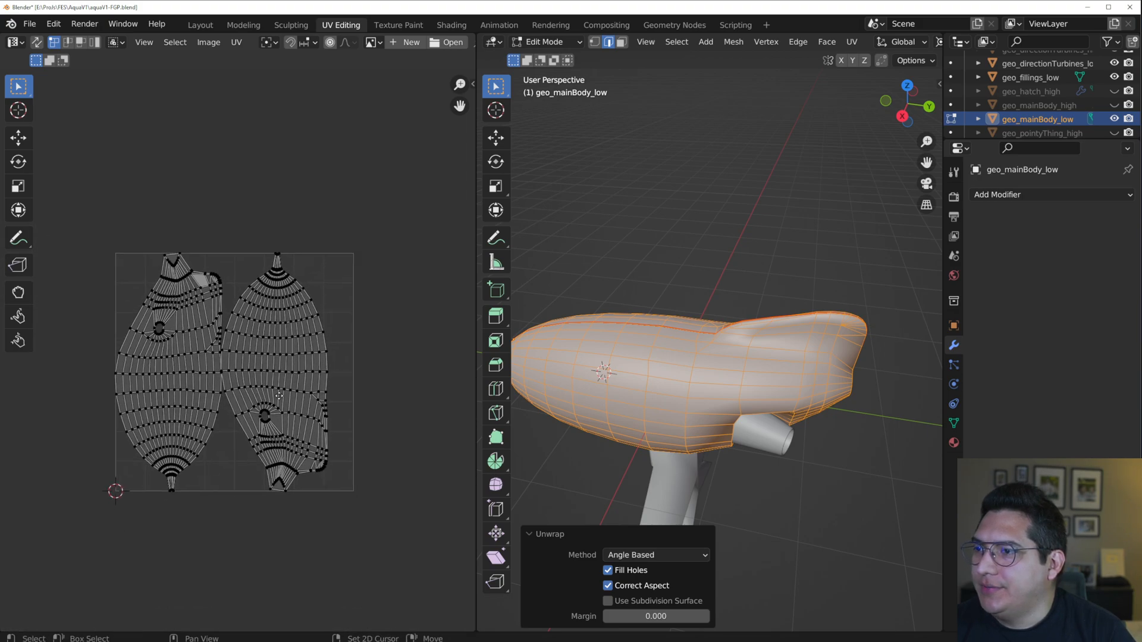
scroll(278, 411, up, 1)
- Mark the missing centreline edges on the main body's underside as a UV seam
middle_drag(683, 386, 734, 361)
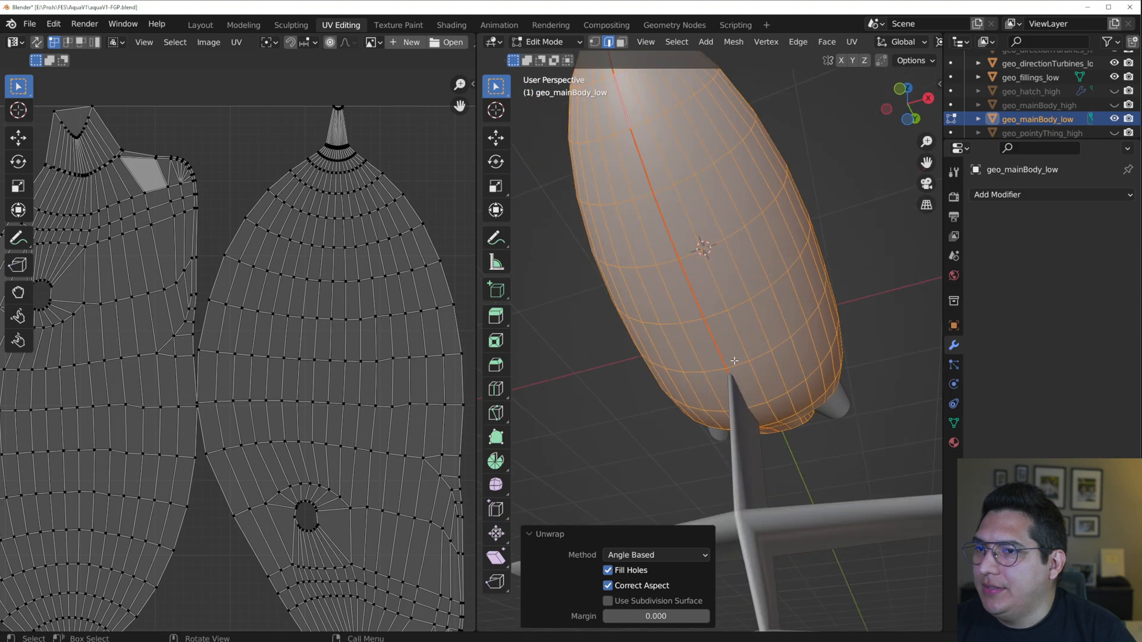
key(alt+a)
right_click(730, 380)
click(733, 382)
- Select the whole main body mesh and unwrap it again with the completed underside seam
key(a)
key(u)
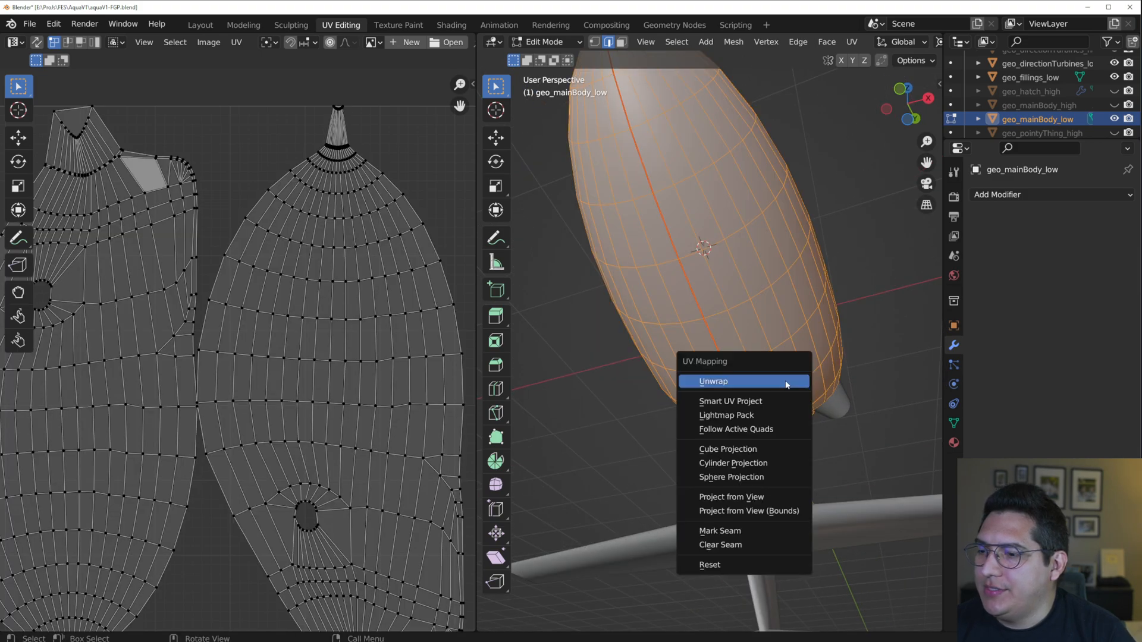
click(787, 380)
scroll(315, 389, down, 4)
scroll(316, 392, up, 2)
- Select all visible low-poly objects, edit them together and select all of their UVs
key(Tab)
middle_drag(791, 367, 714, 450)
key(a)
key(Tab)
scroll(753, 461, down, 4)
key(a)
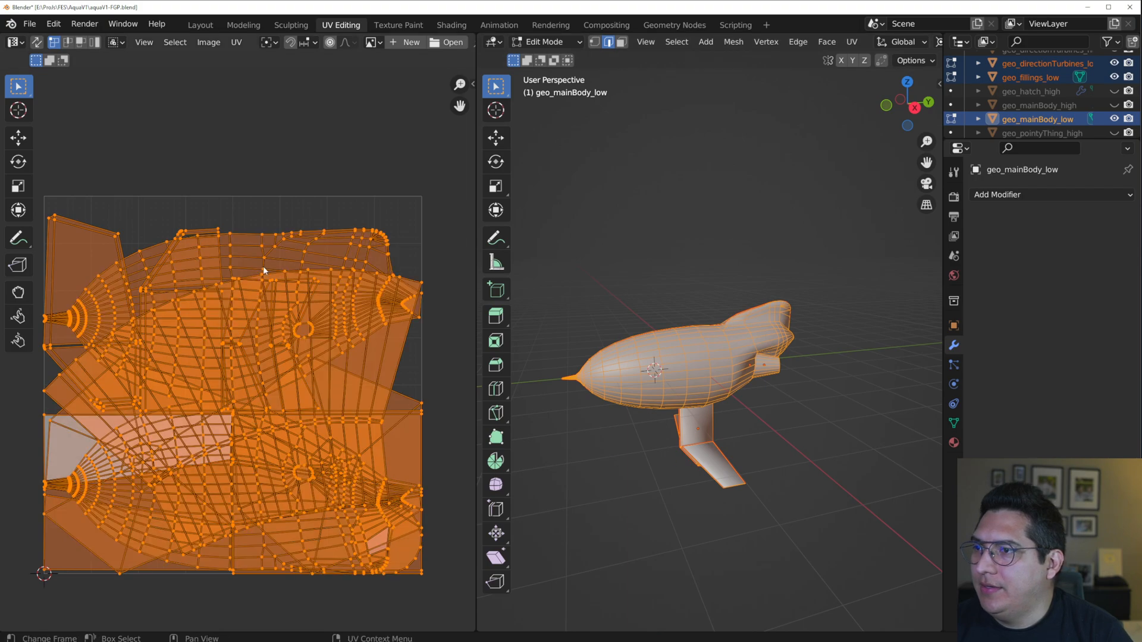
- Average the islands' scale across the UVs of all the low-poly parts
click(236, 43)
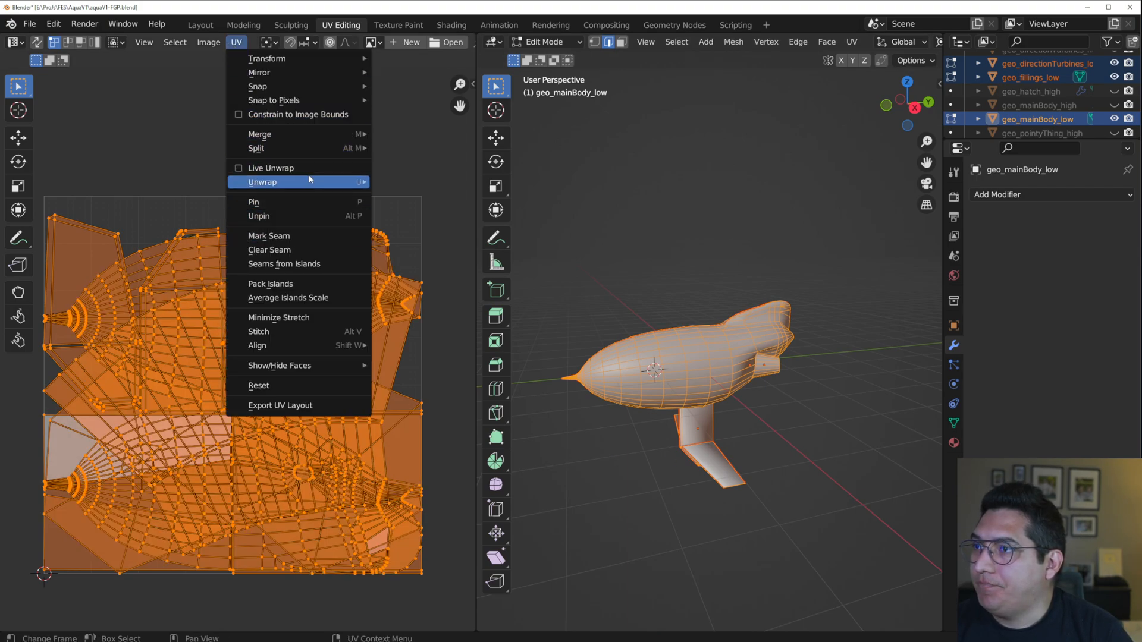
mouse_move(309, 183)
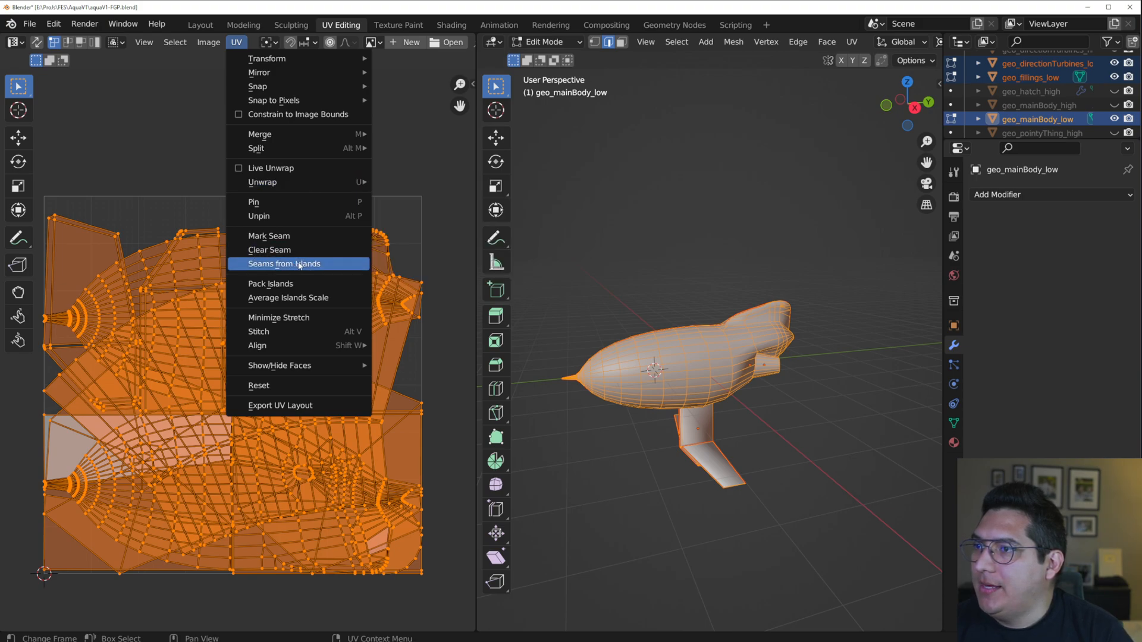
click(315, 299)
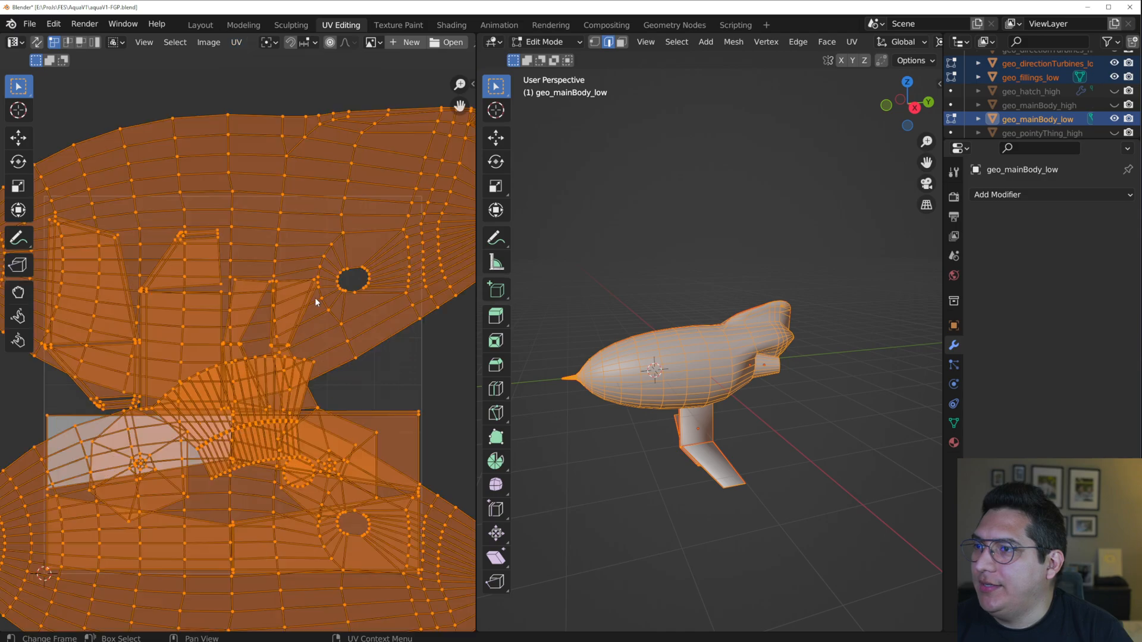
scroll(319, 351, down, 4)
scroll(319, 353, up, 2)
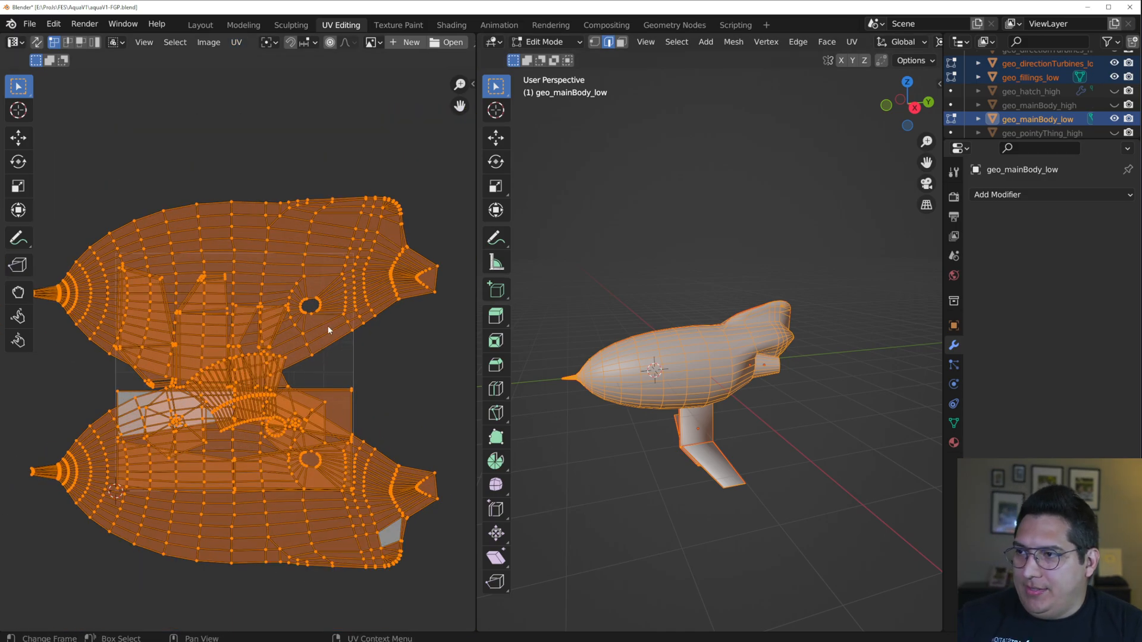
- Pack all the UV islands together into the UV square
click(243, 25)
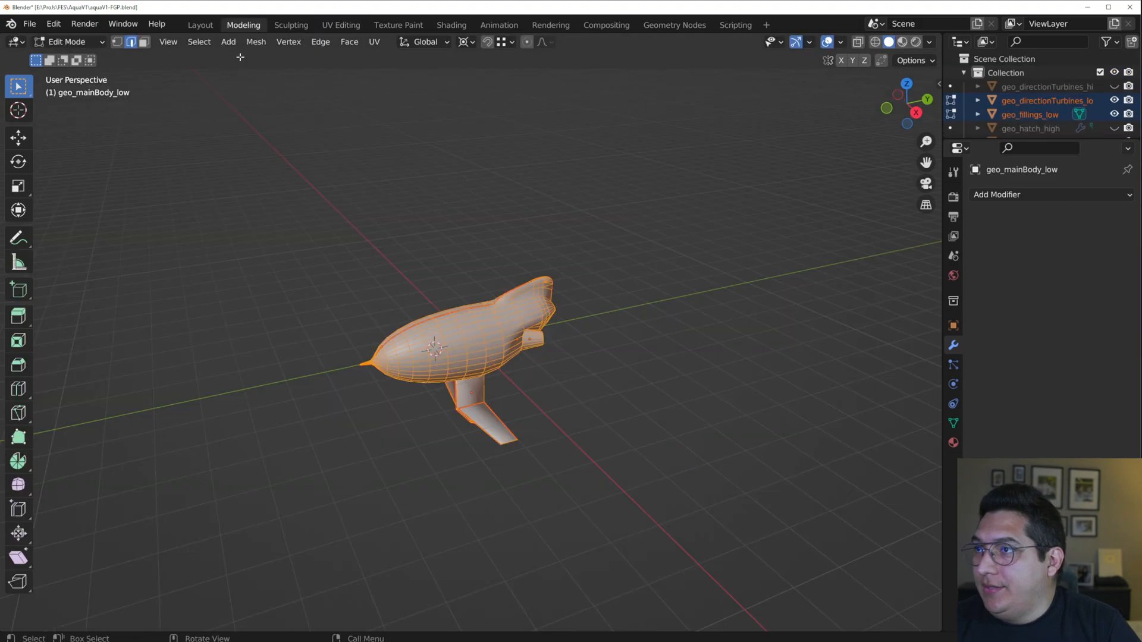
click(321, 25)
click(238, 43)
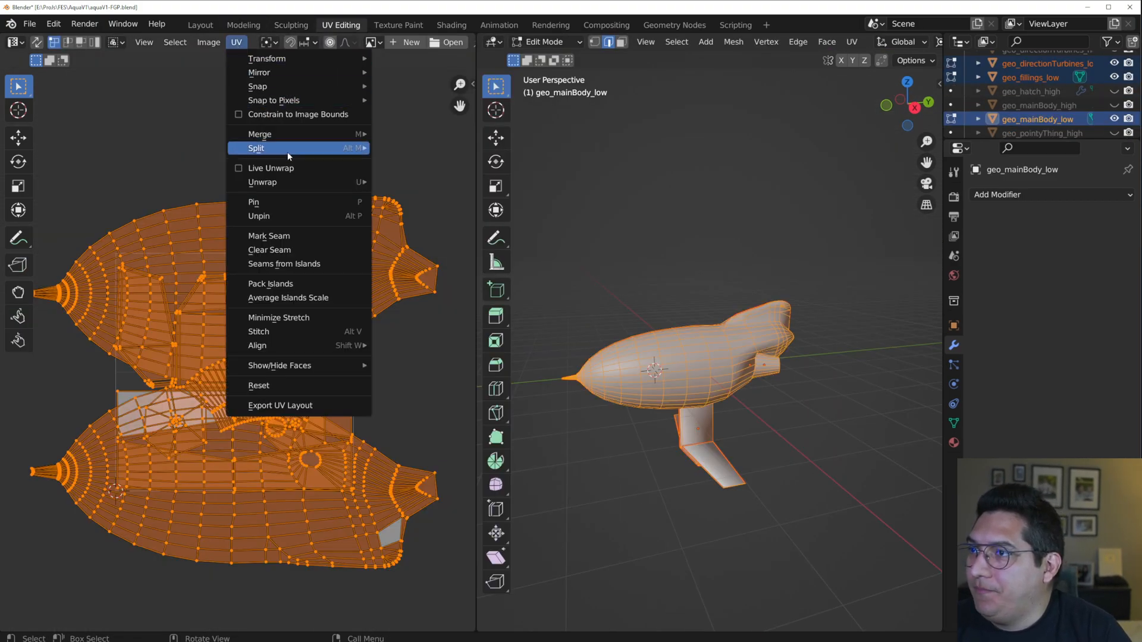
click(305, 284)
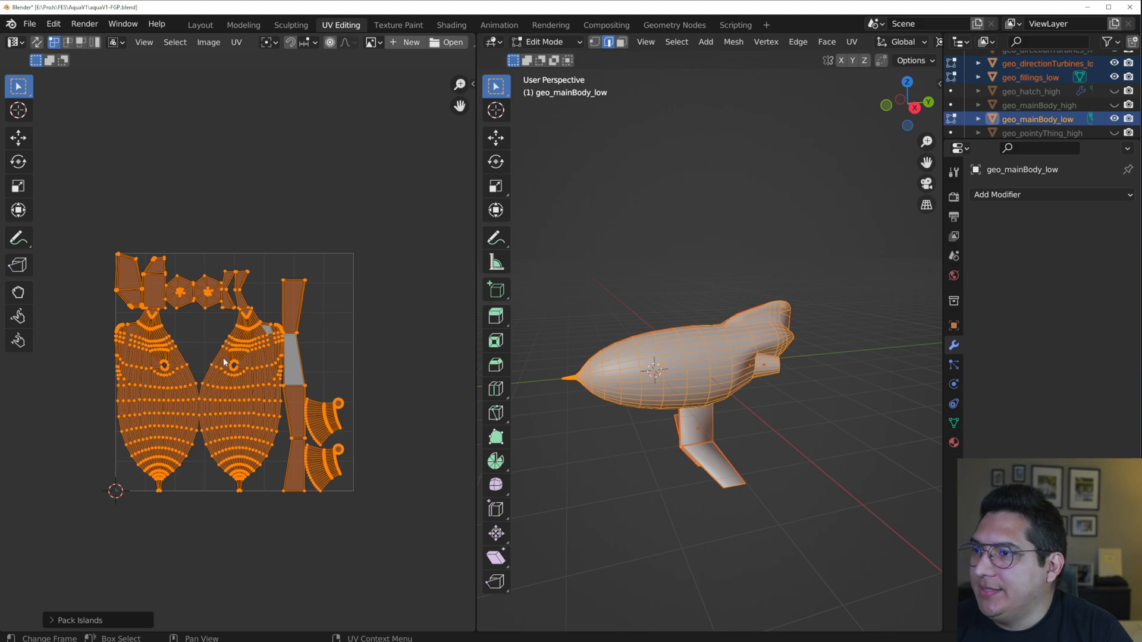
- Repack all the UV islands with a packing margin of 0.01 to add space between them
scroll(317, 352, up, 4)
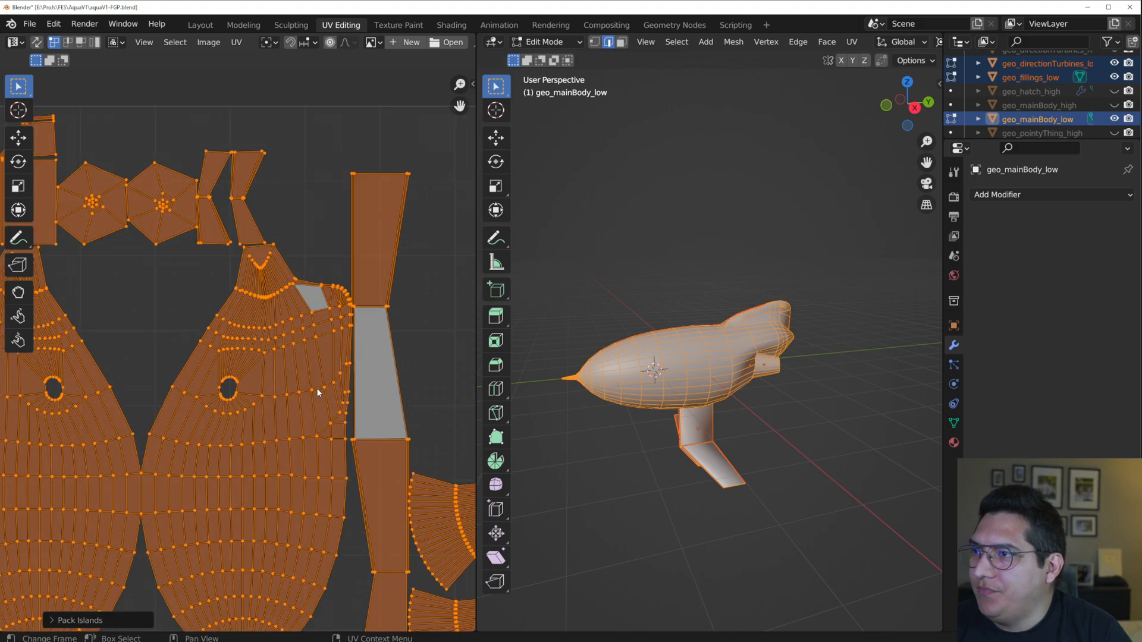
scroll(317, 388, down, 4)
scroll(287, 404, up, 4)
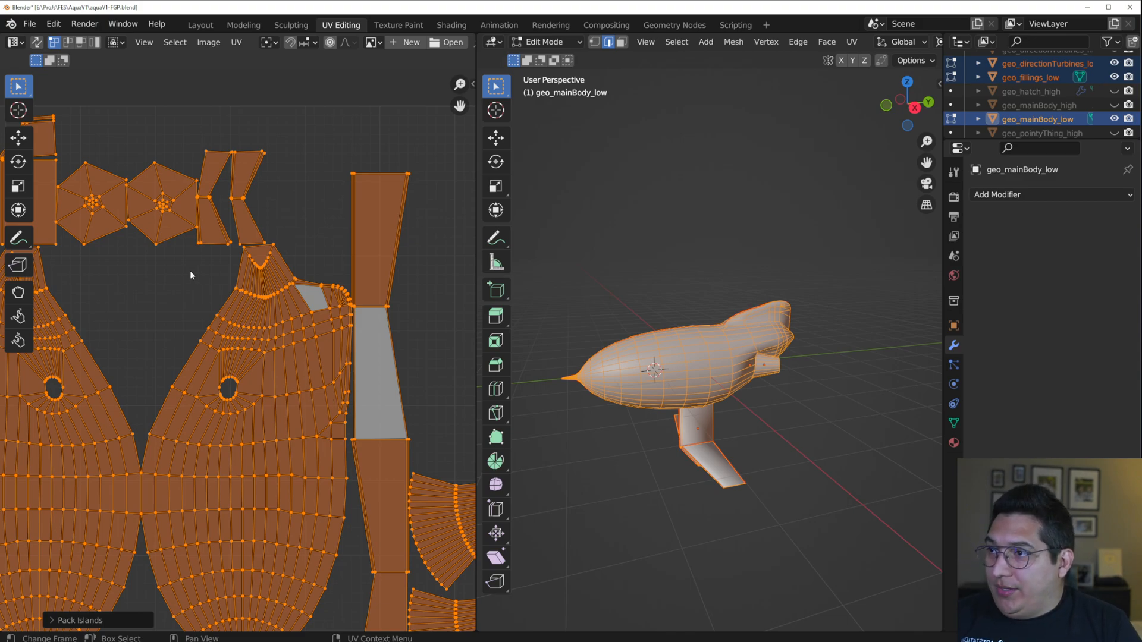
scroll(227, 181, up, 6)
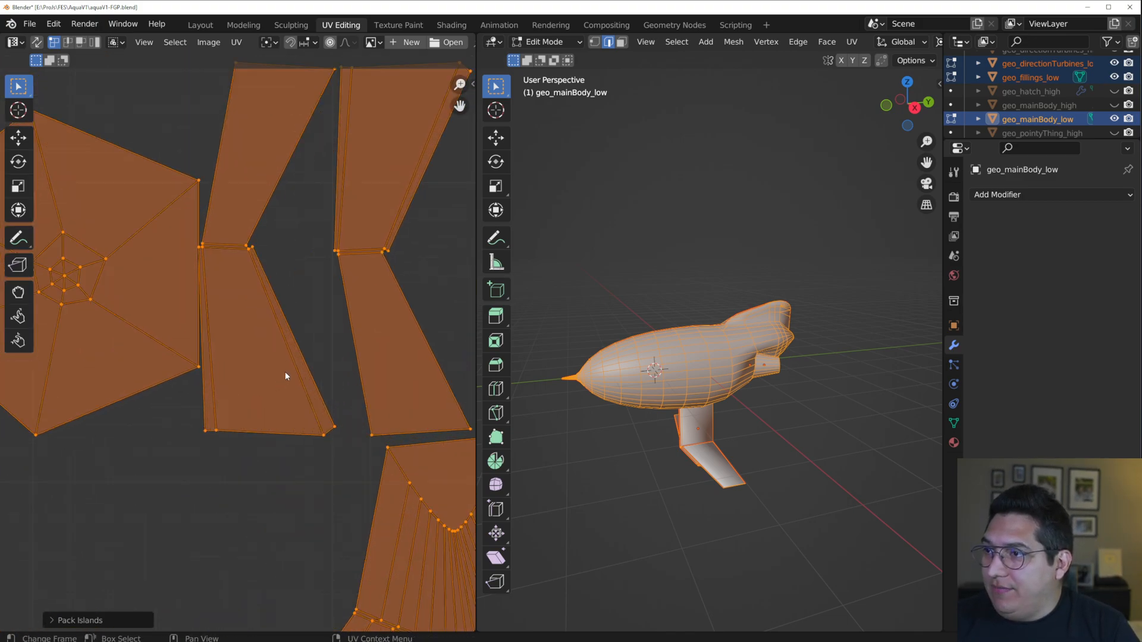
scroll(284, 372, up, 3)
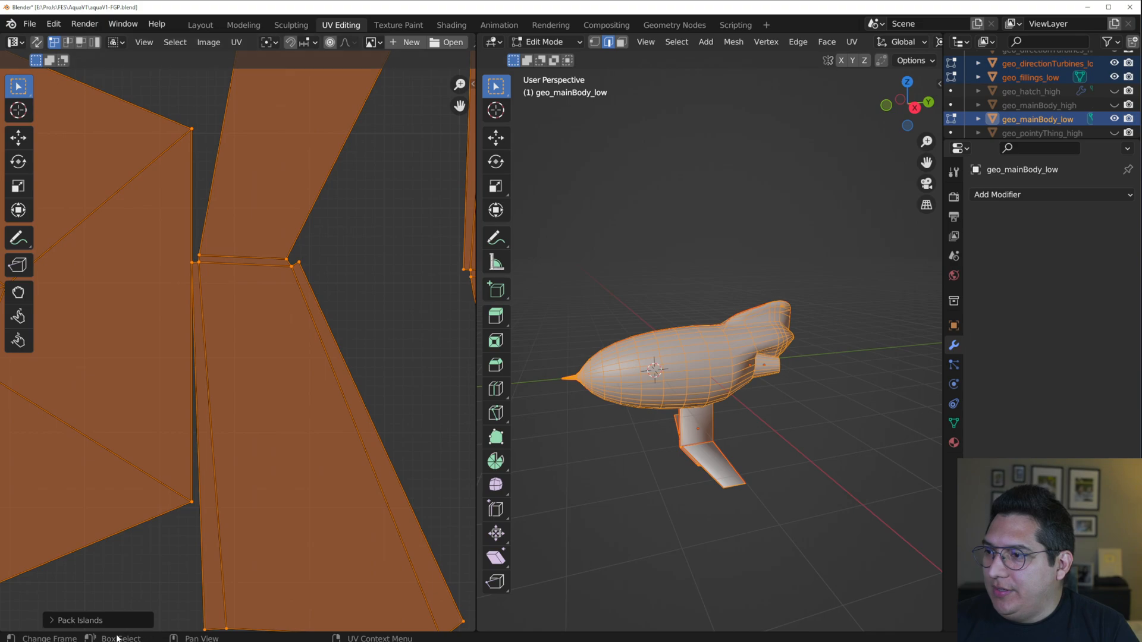
click(91, 620)
click(180, 616)
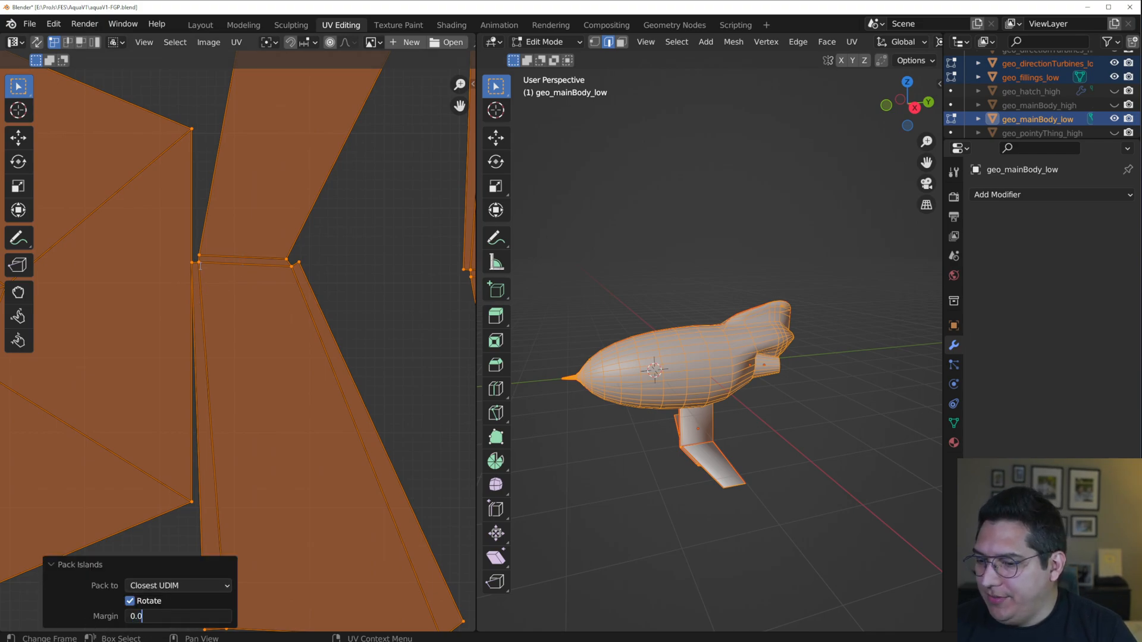
text(10)
key(Return)
scroll(318, 334, down, 6)
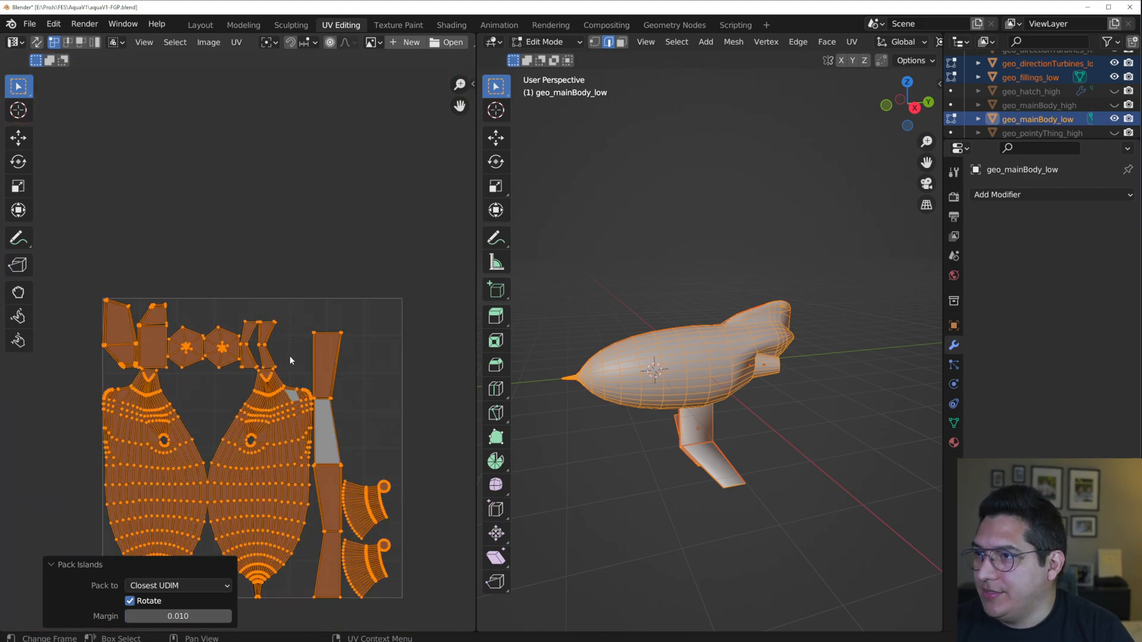
- Inspect the spacing between the repacked UV islands and the unused space in the UV square
scroll(291, 360, up, 2)
scroll(144, 353, up, 5)
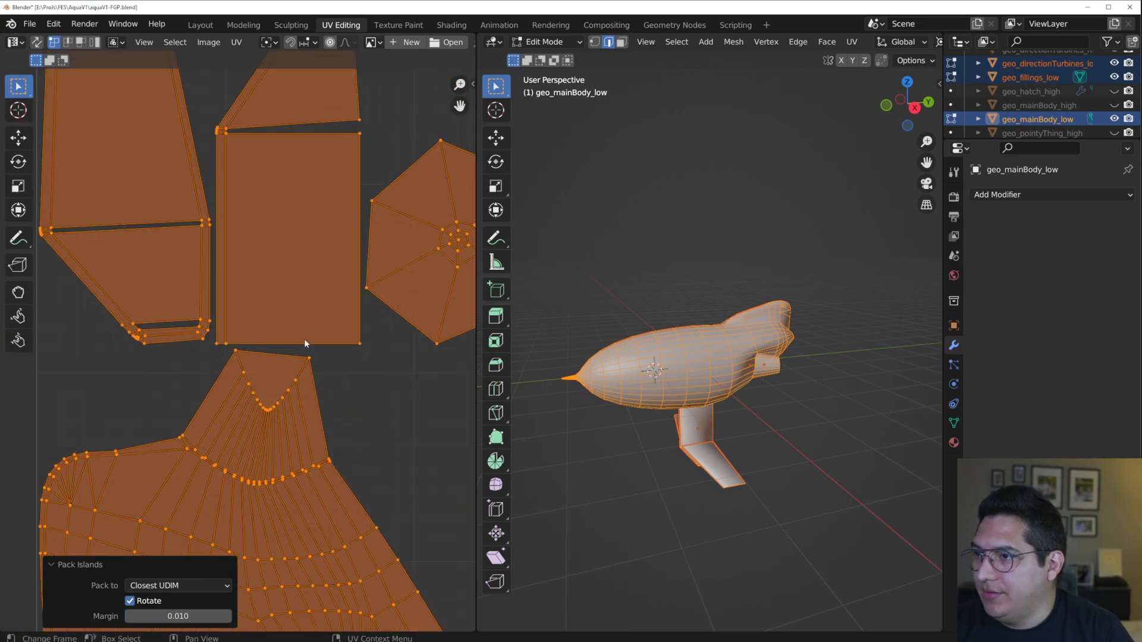
scroll(352, 368, down, 3)
scroll(203, 354, up, 2)
scroll(267, 363, down, 3)
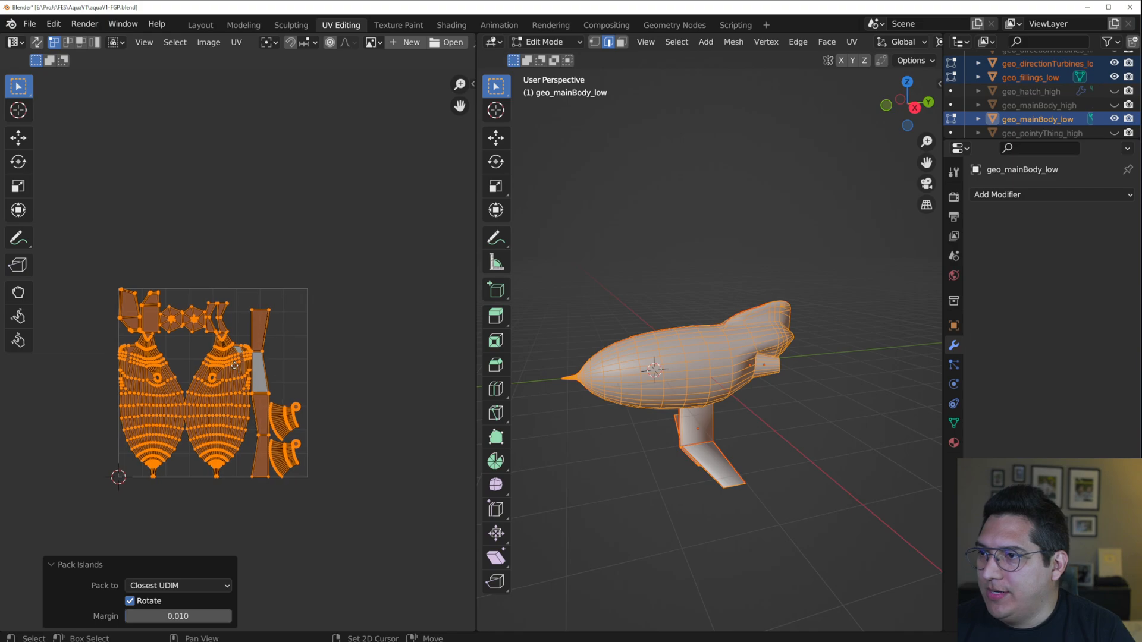
scroll(345, 366, up, 2)
scroll(343, 380, up, 4)
scroll(343, 381, down, 4)
middle_drag(348, 380, 285, 362)
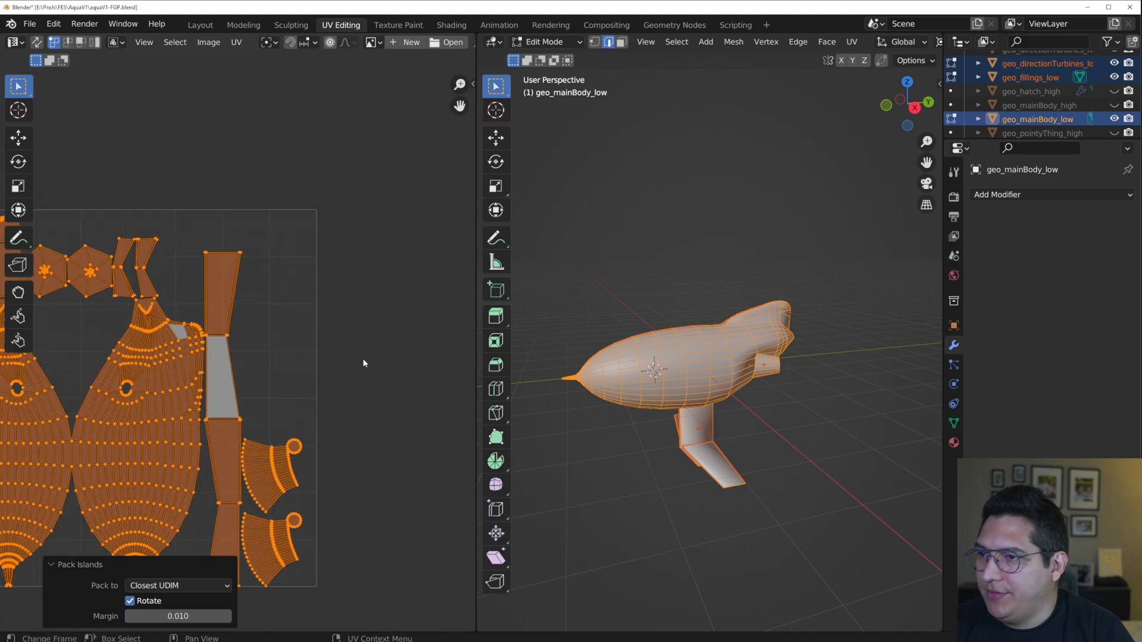
- Show the UV editor's sidebar and look through the UV commands for packing tools
key(n)
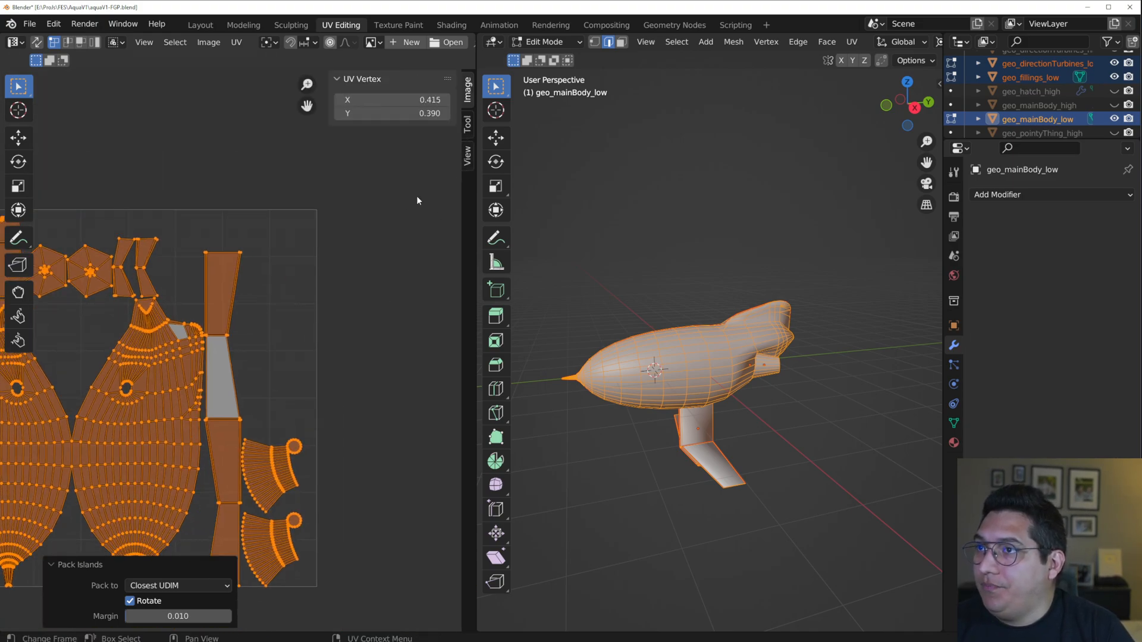
middle_drag(262, 286, 390, 261)
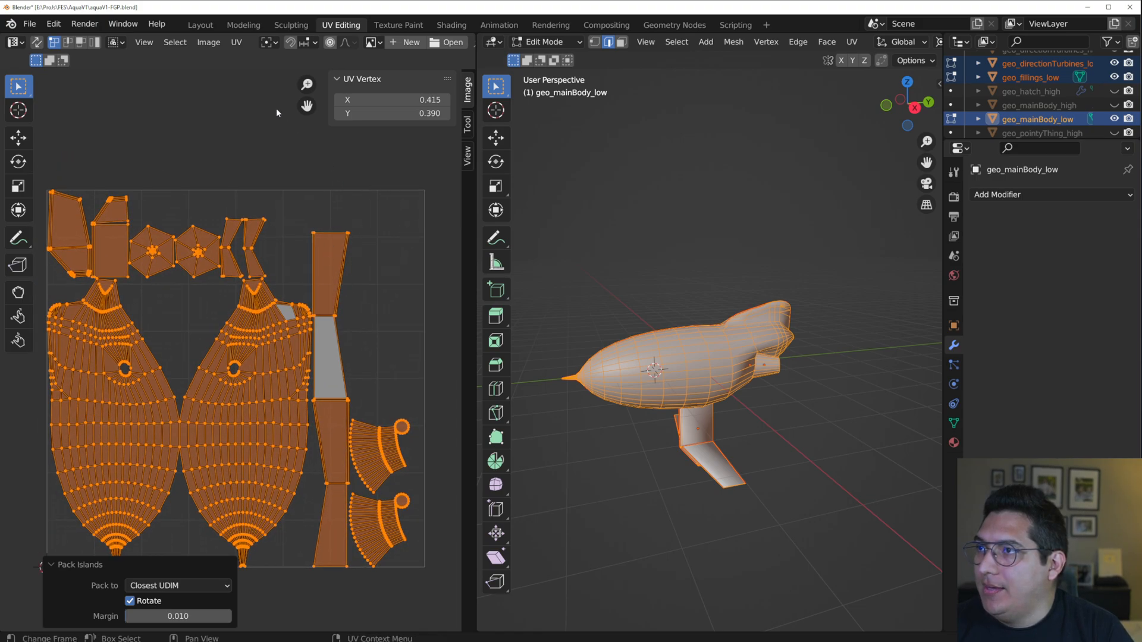
click(237, 43)
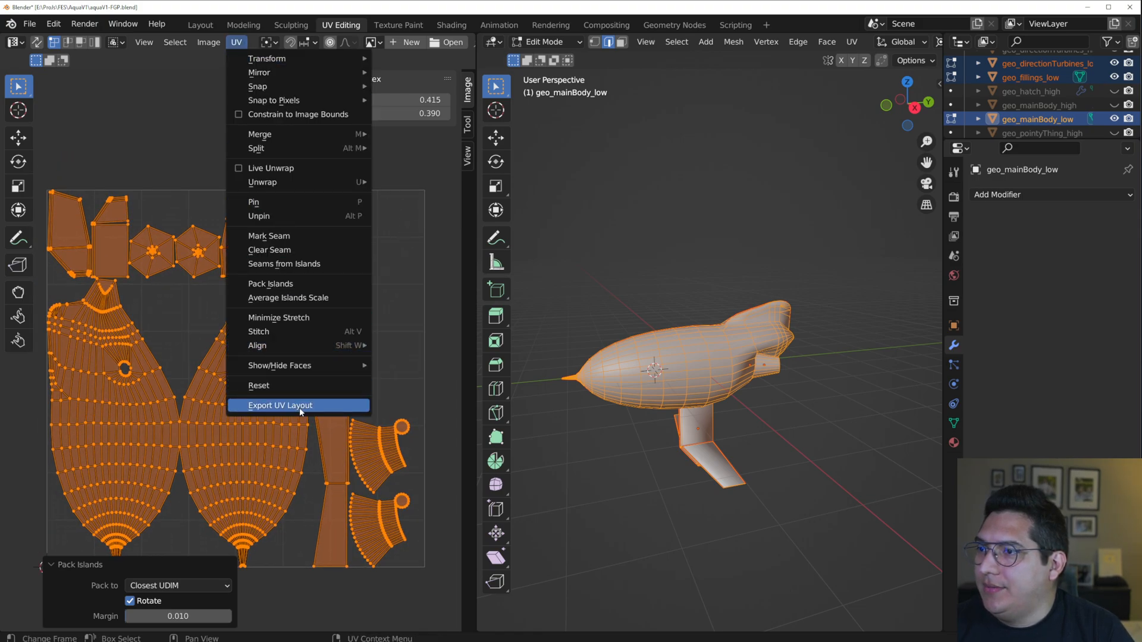
click(335, 382)
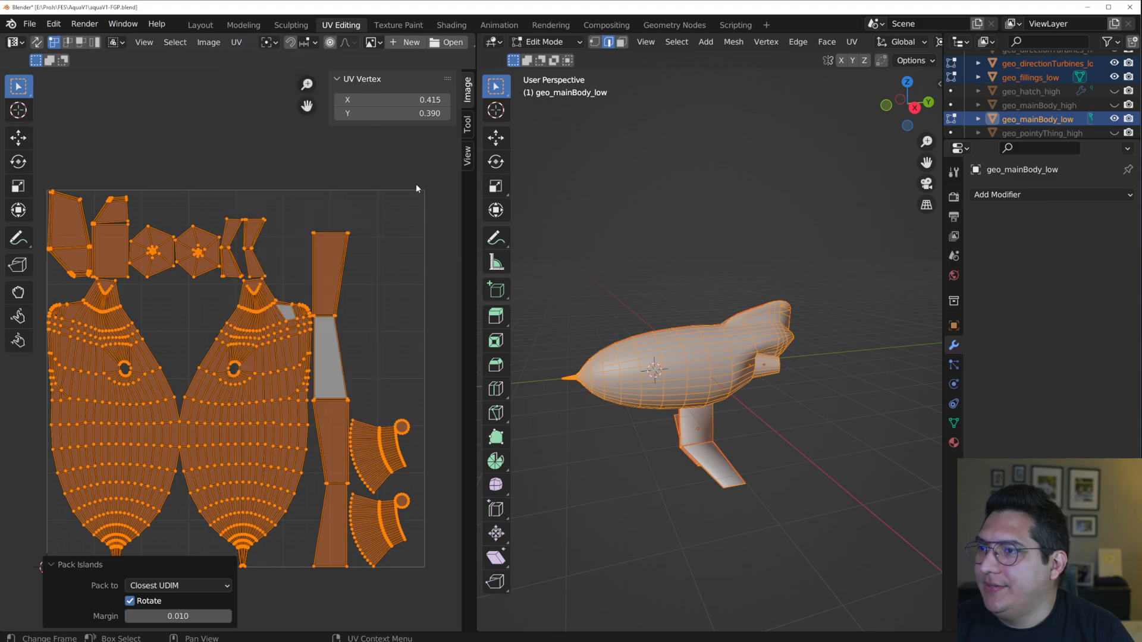
- Leave Edit Mode, search the add-on preferences for "uv" and "pac", clear the search and close the preferences
key(Tab)
click(61, 27)
click(89, 221)
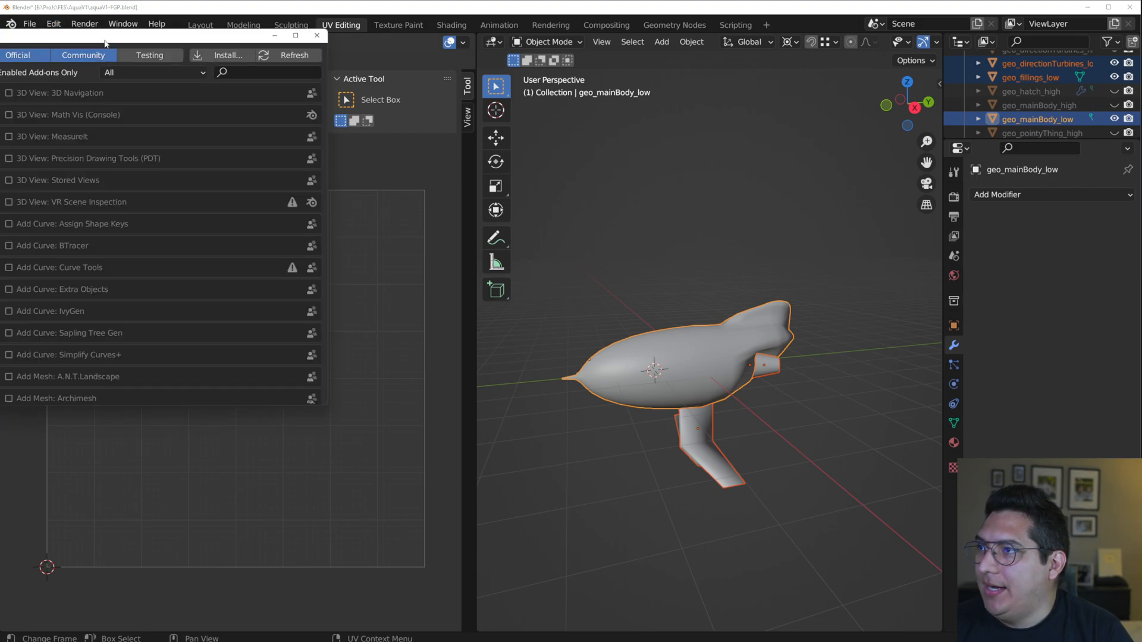
drag(102, 45, 346, 56)
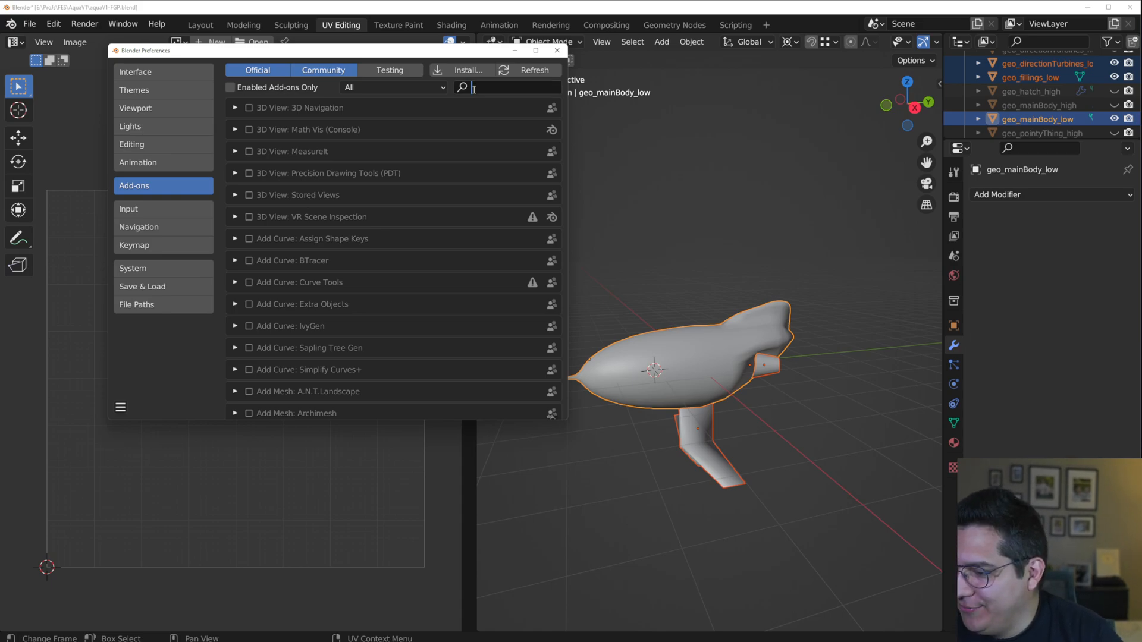
text(uv)
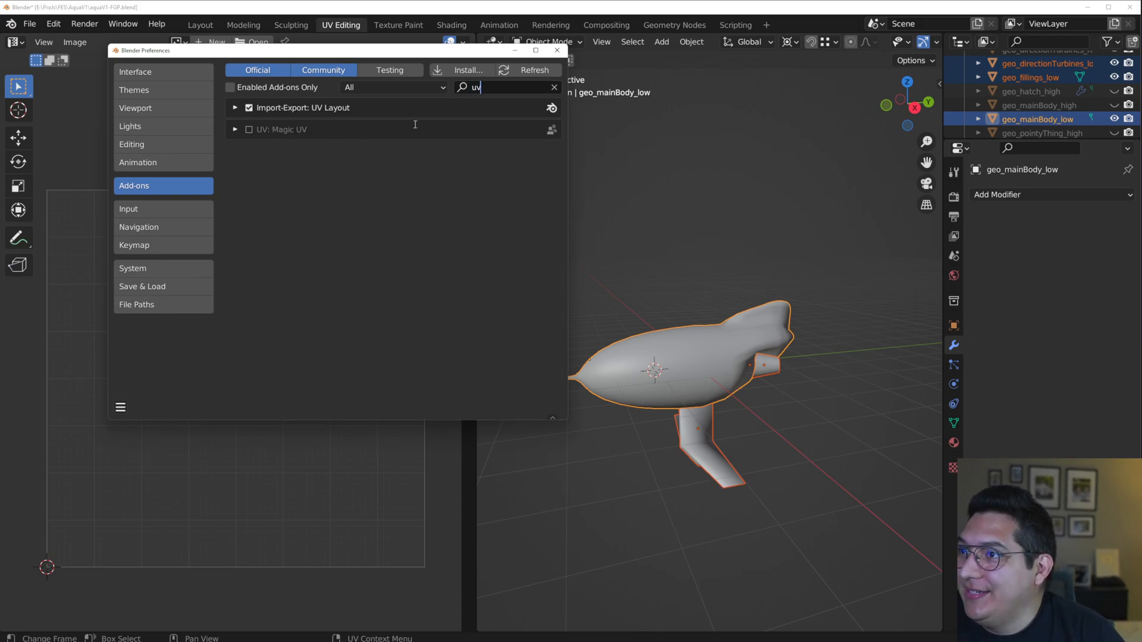
key(BackSpace)
key(BackSpace)
text(pac)
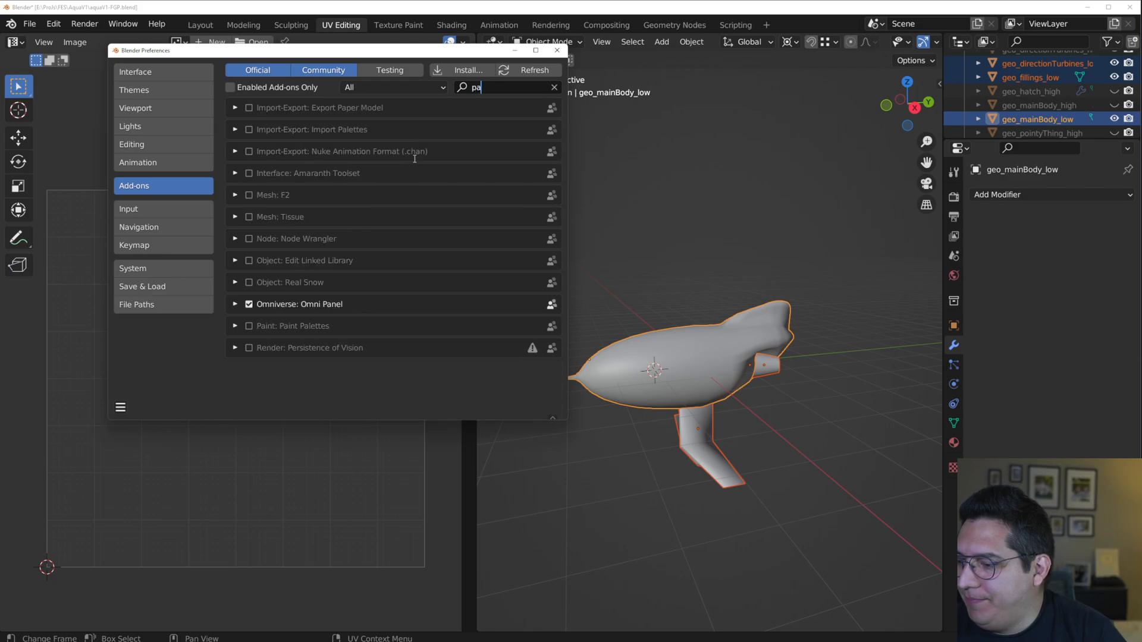
key(BackSpace)
key(BackSpace)
key(BackSpace)
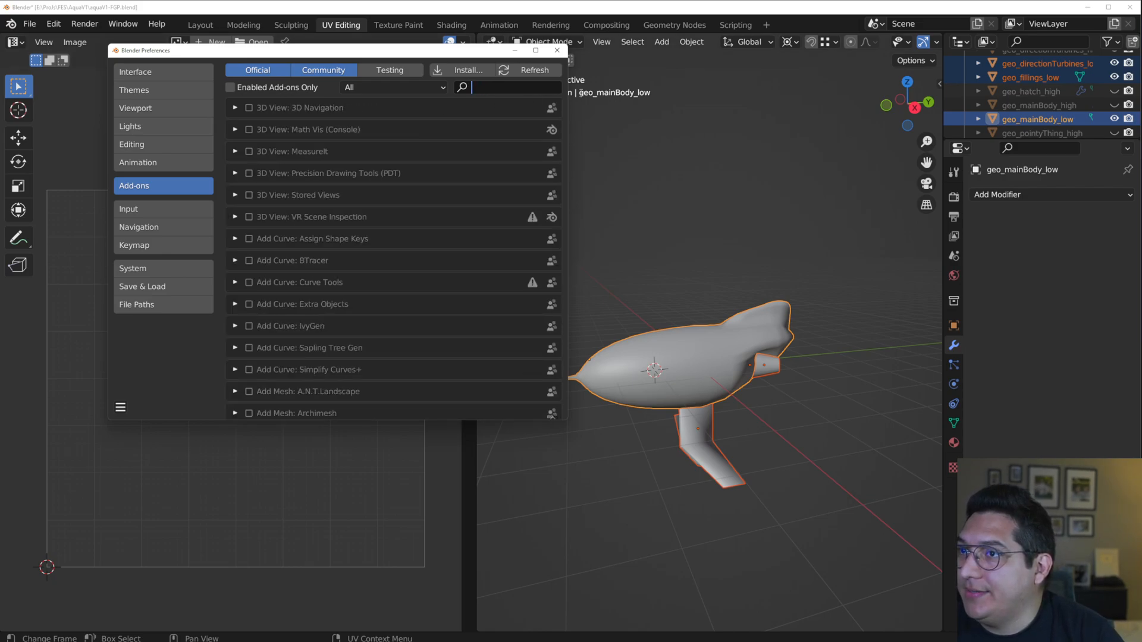
click(559, 50)
- Edit the low-poly objects together again and select all of their UVs
key(Tab)
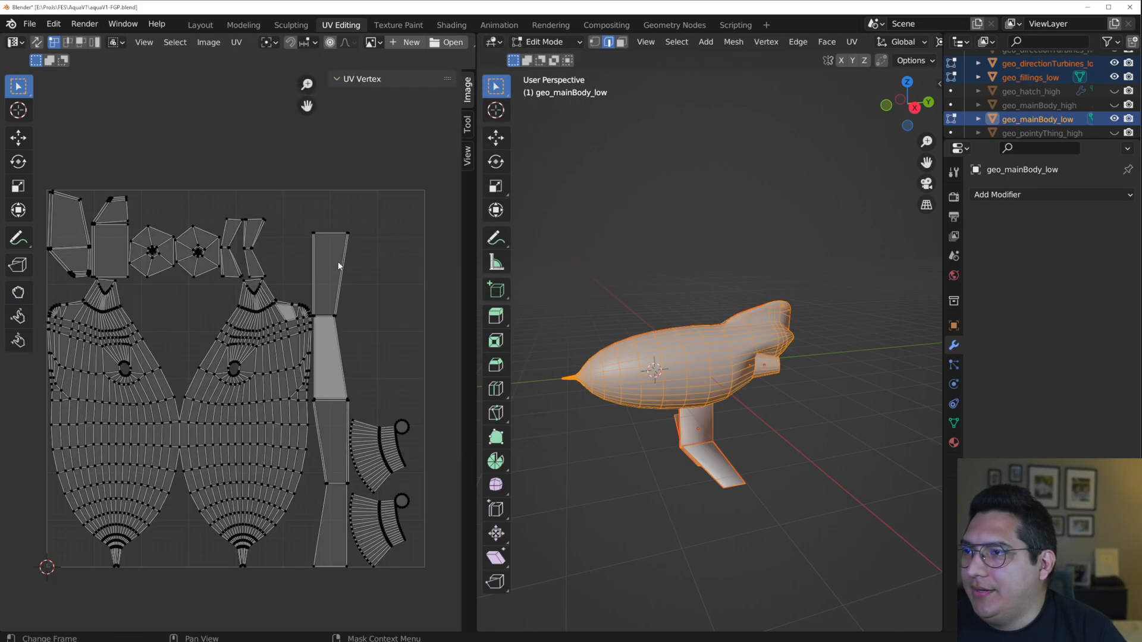
scroll(334, 379, up, 3)
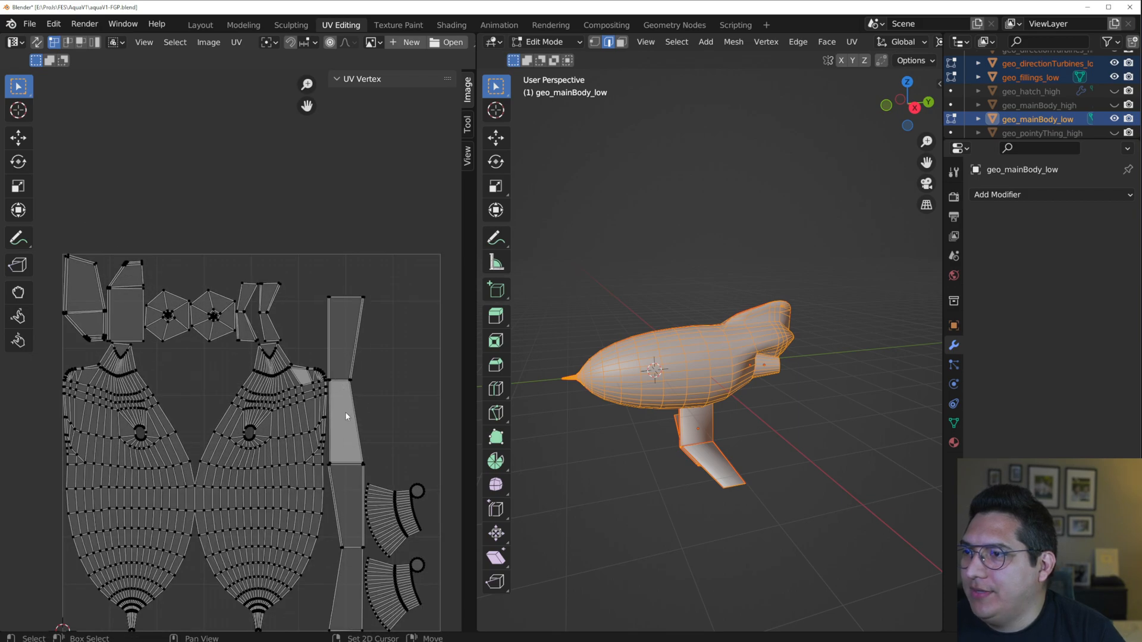
key(Tab)
middle_drag(748, 461, 763, 462)
key(Tab)
key(a)
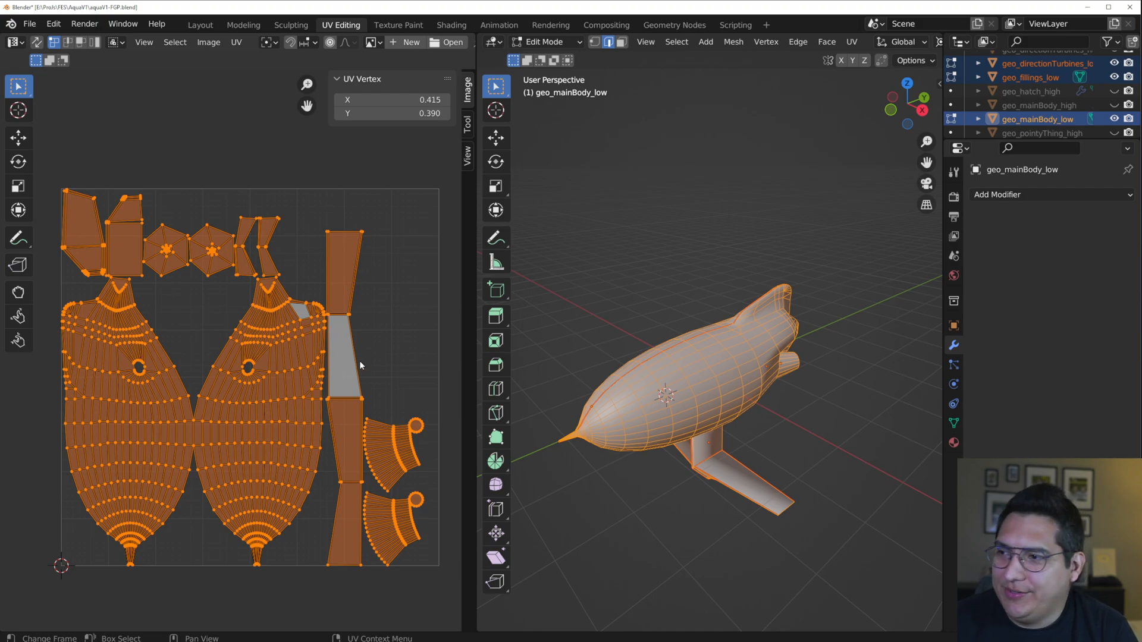
- Examine the packed UV islands up close and look through the UV editor's sidebar for packing tools
scroll(297, 291, up, 5)
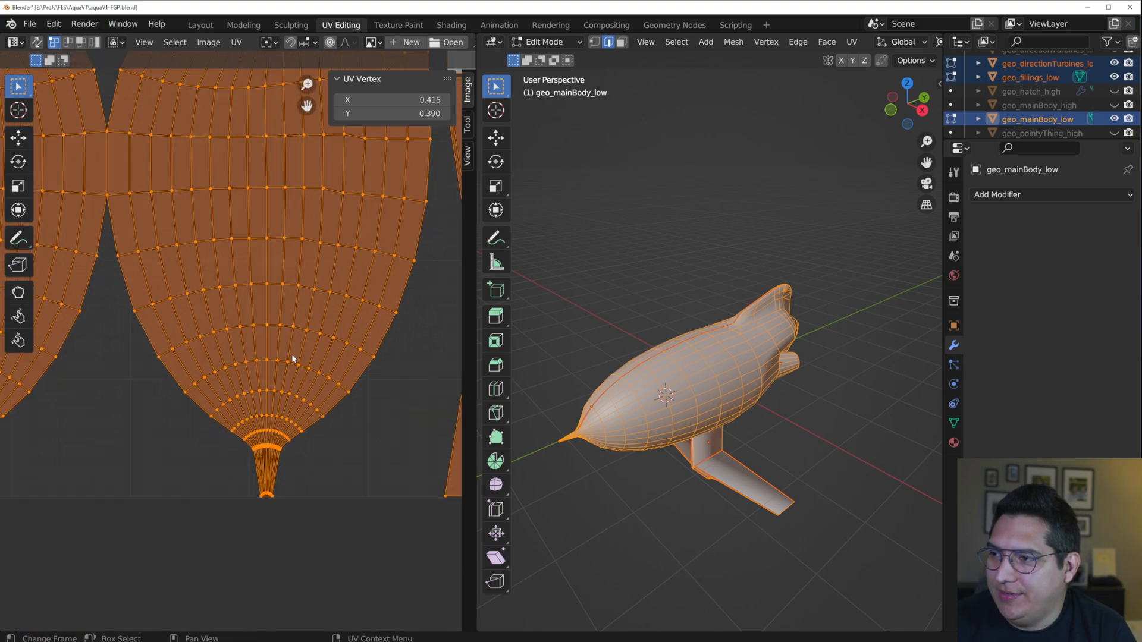
scroll(275, 418, down, 6)
scroll(292, 321, up, 4)
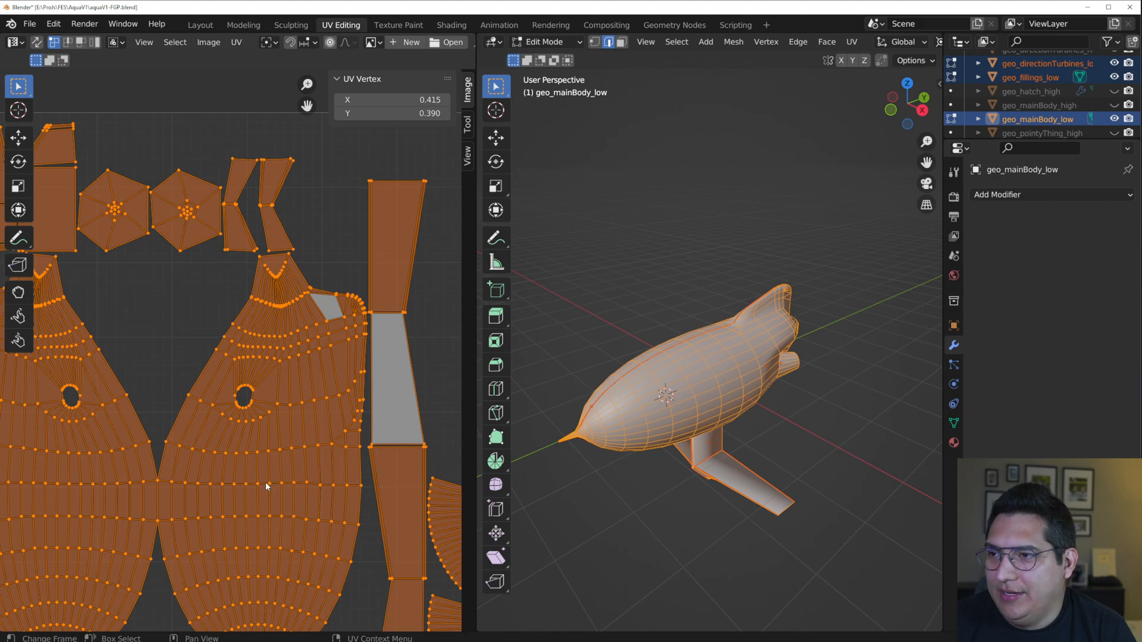
click(466, 125)
click(466, 157)
click(468, 92)
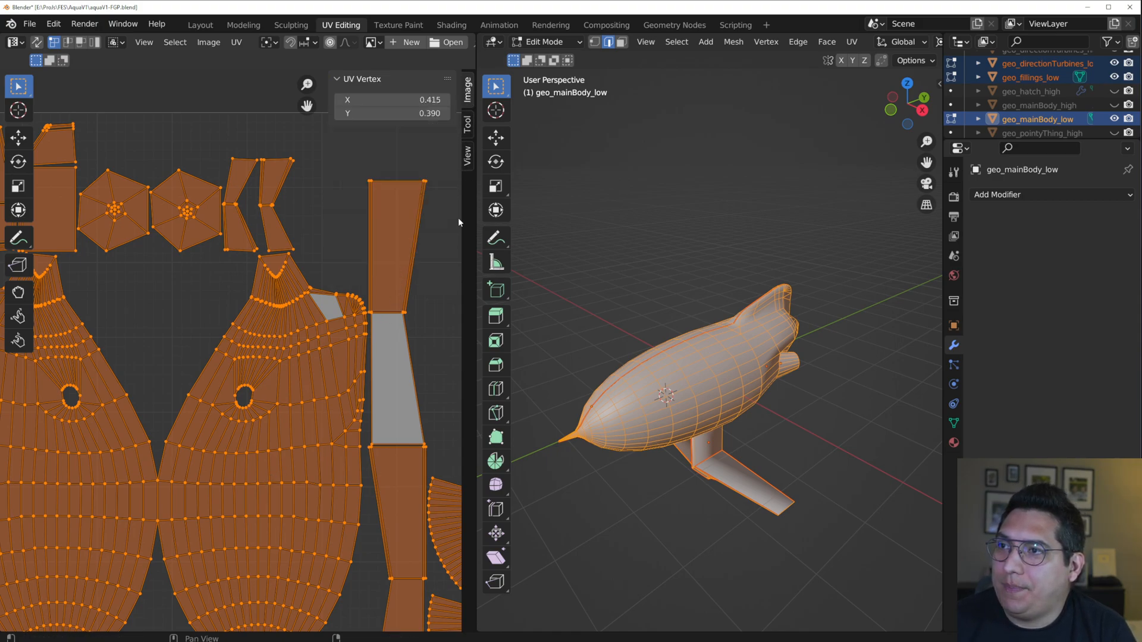
- Install the add-on from uvpackmaster3-addon-3.0.4.zip in the Downloads folder and enable UVPackmaster3
key(Tab)
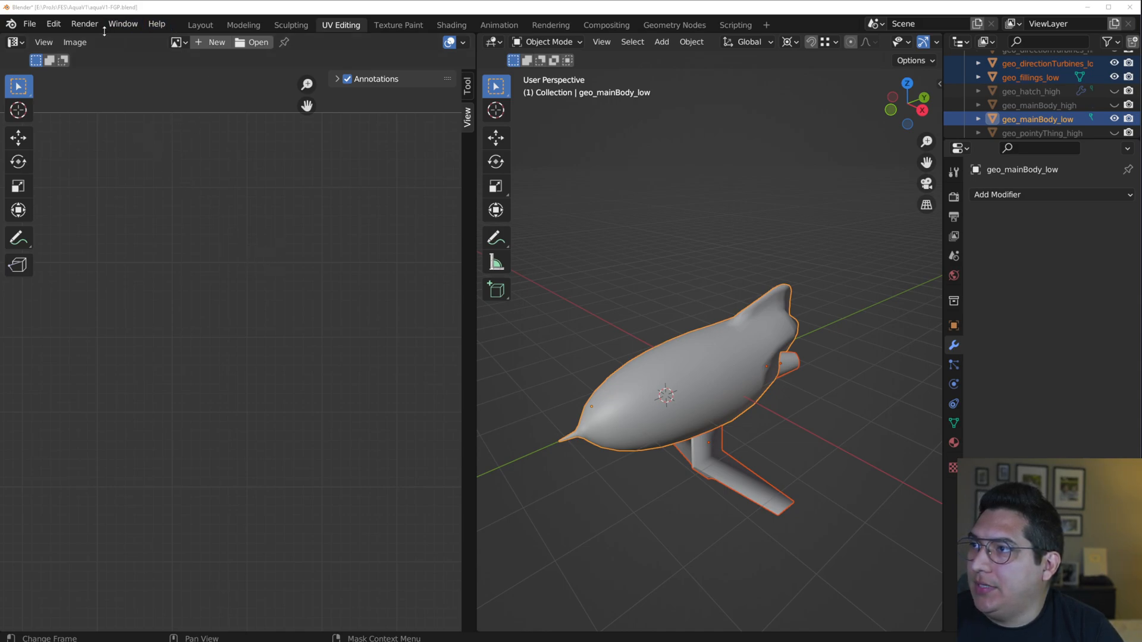
click(54, 24)
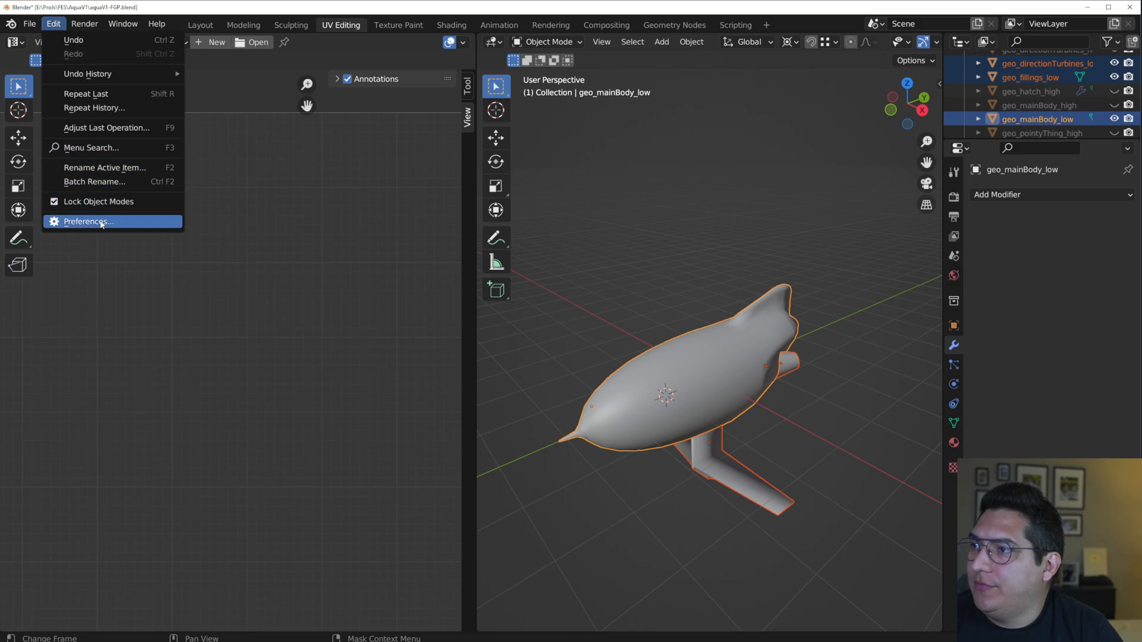
click(77, 221)
drag(148, 39, 415, 104)
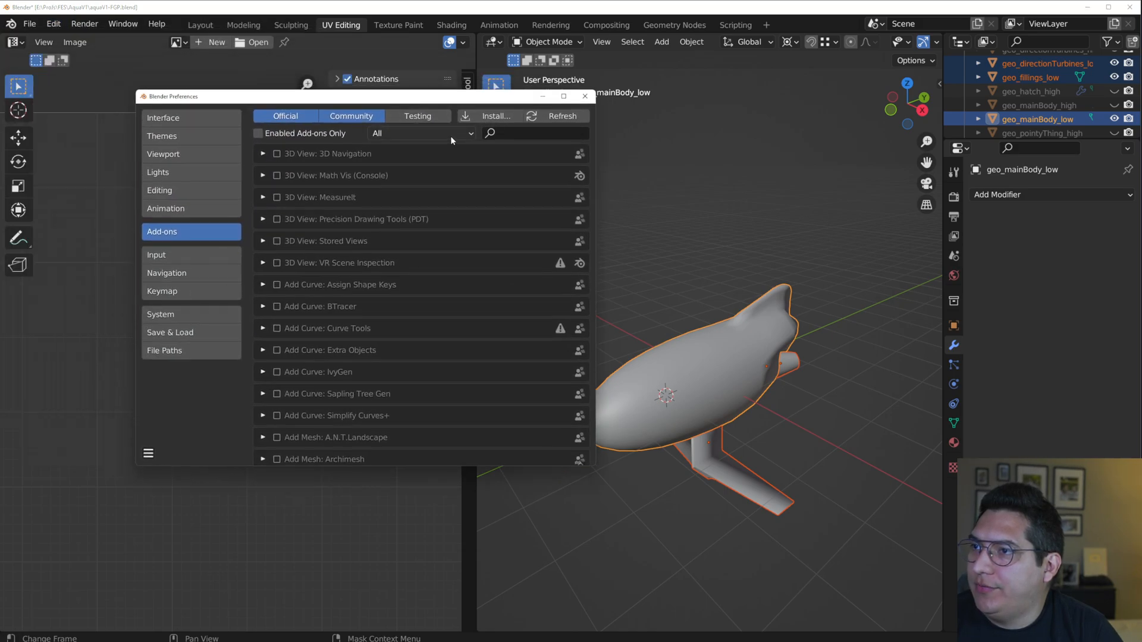
click(493, 116)
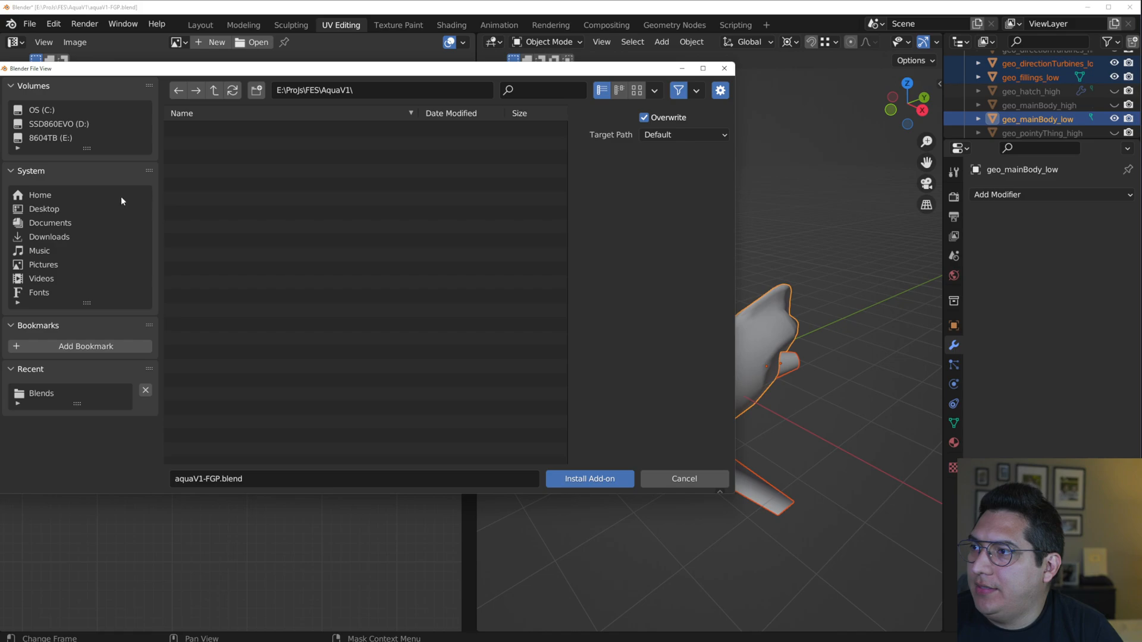
click(64, 237)
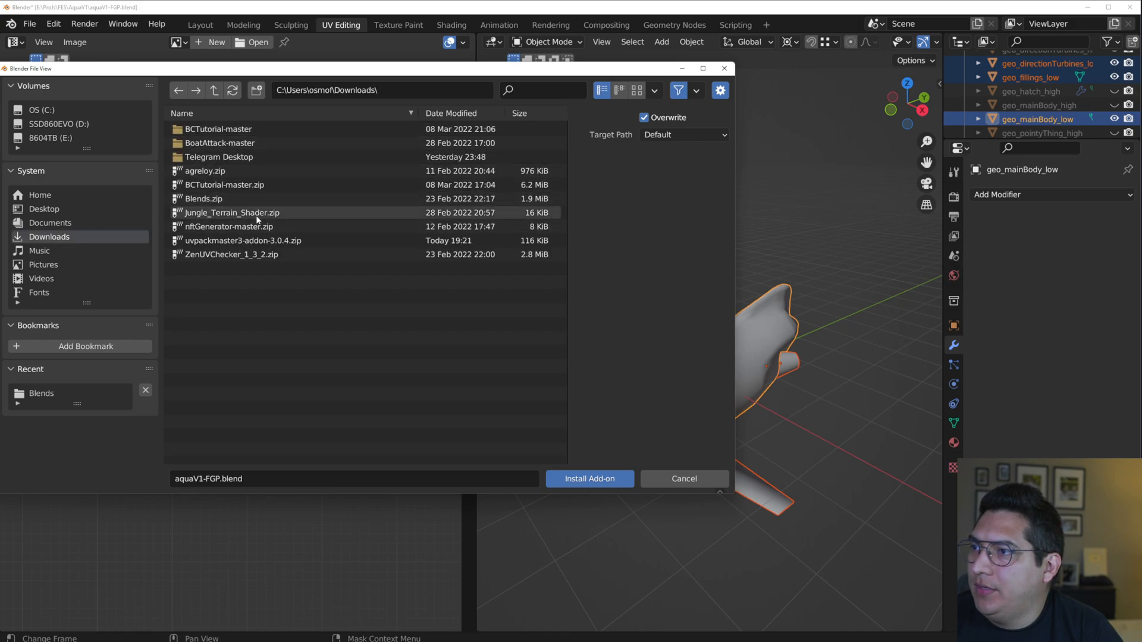
double_click(264, 240)
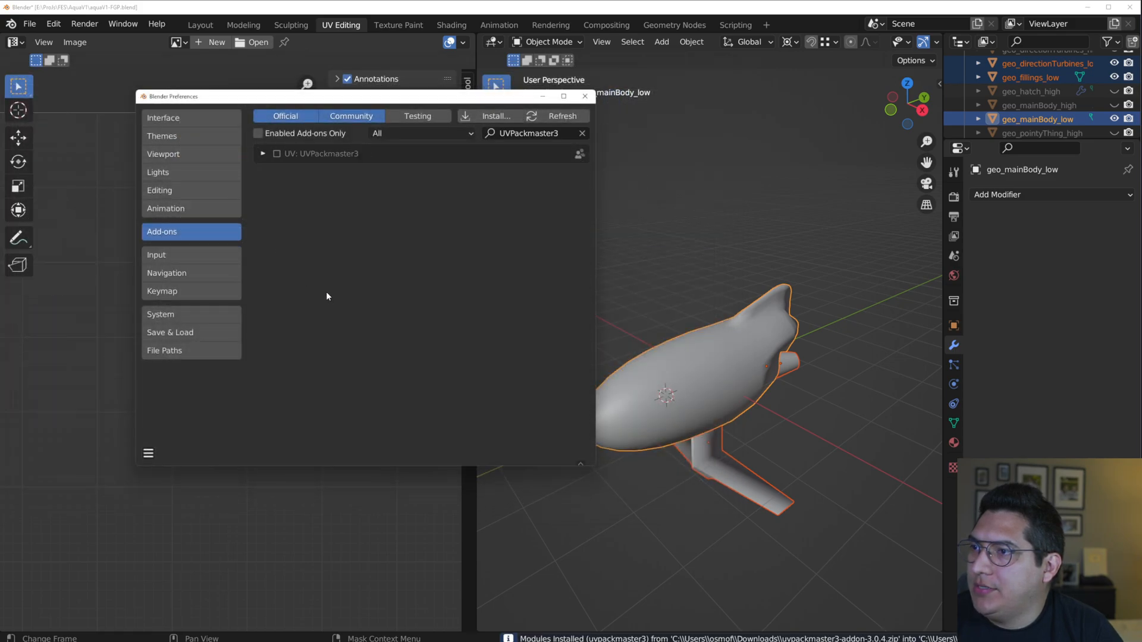
click(275, 154)
- Check UVPackmaster3's engine path settings without changing them and return the low-poly objects to Edit Mode
click(266, 154)
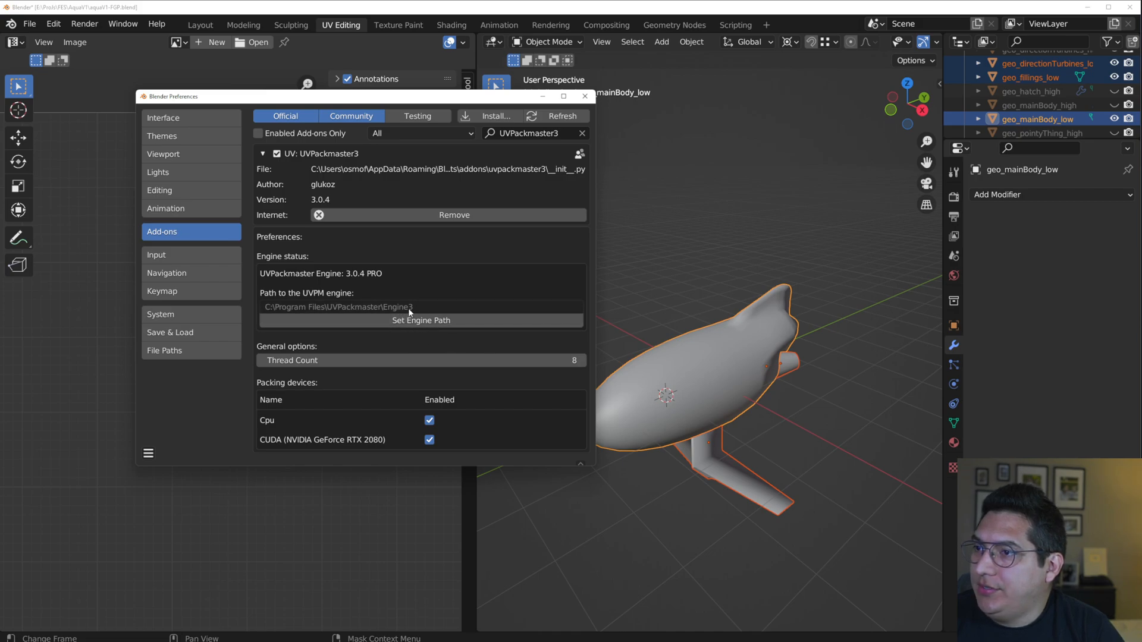
click(454, 323)
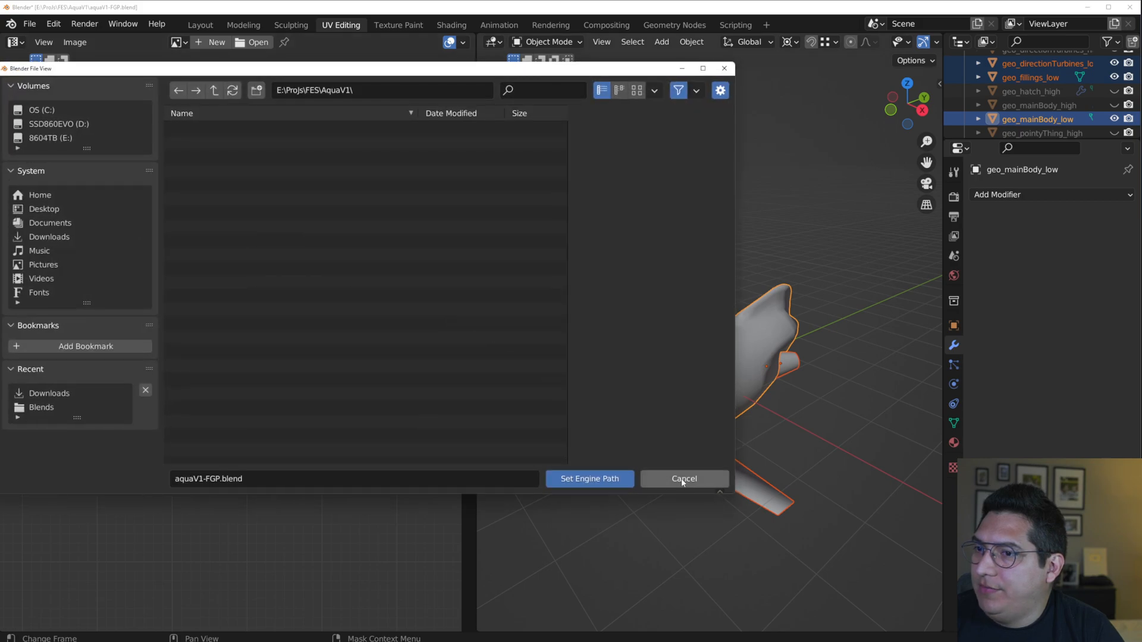
click(683, 483)
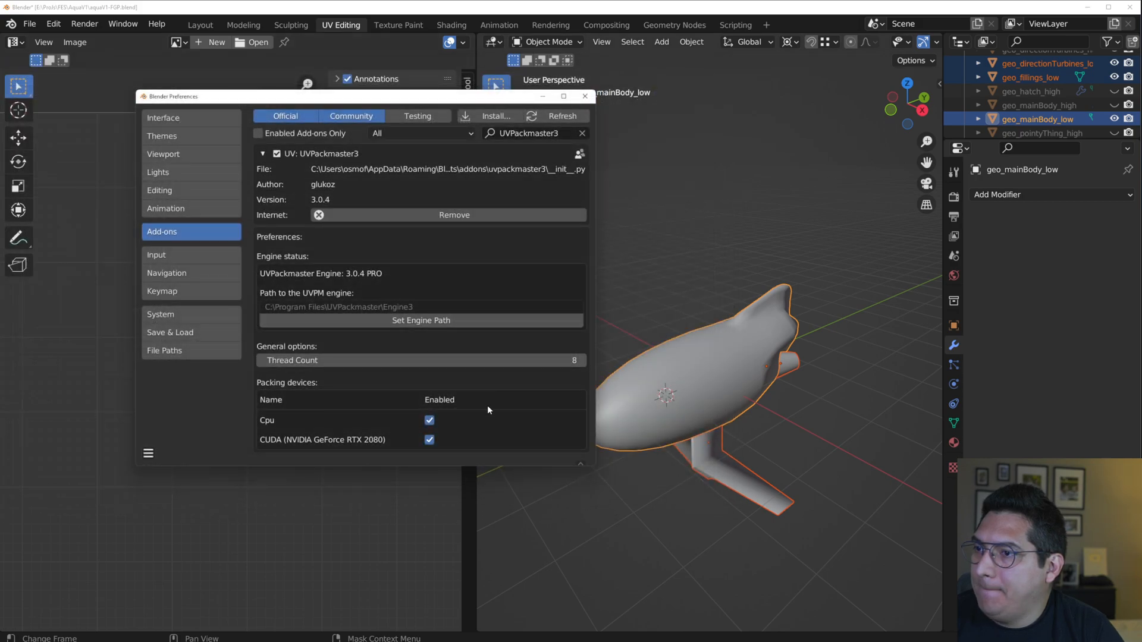
click(584, 96)
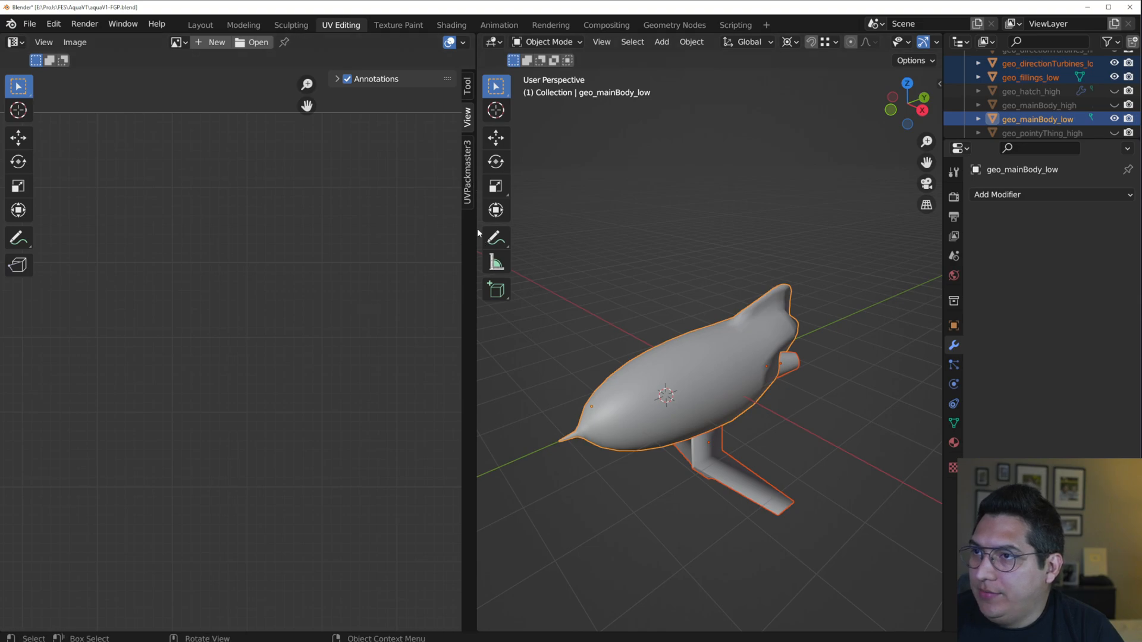
key(Tab)
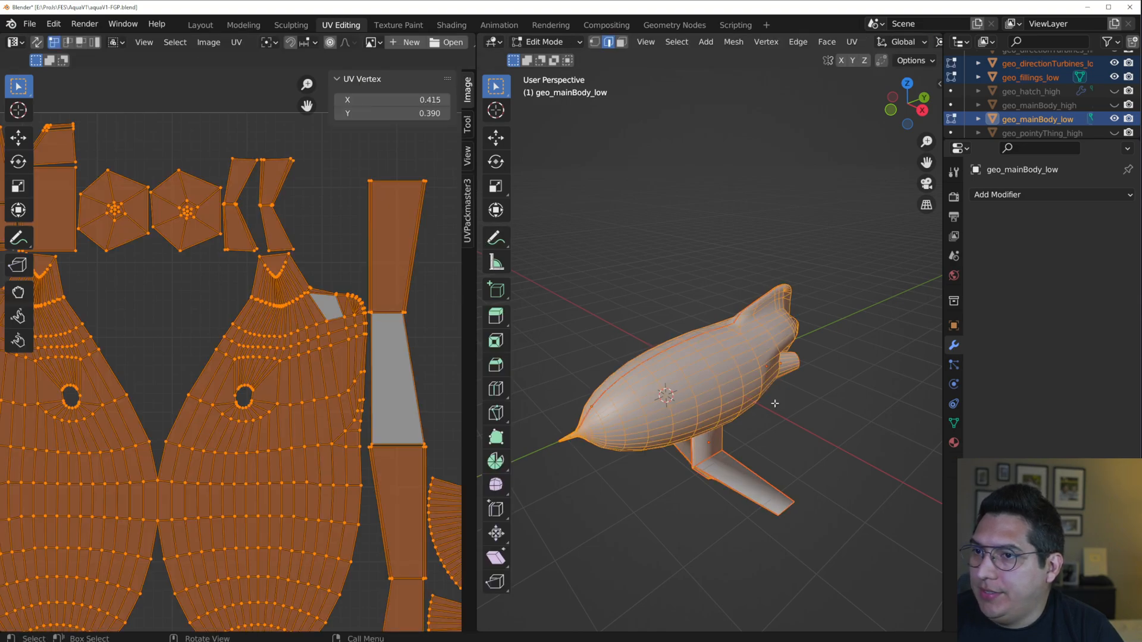
- Show UVPackmaster3's packing options in the sidebar and maximize the UV editor with the islands in view
click(467, 241)
scroll(185, 376, down, 4)
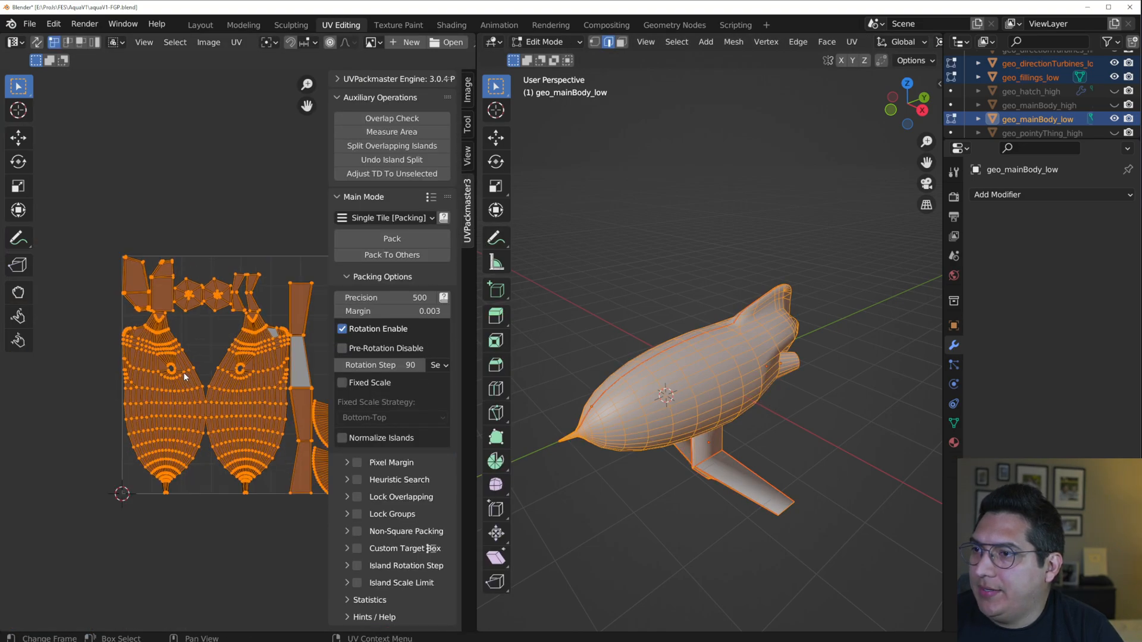
shift+middle_drag(183, 375, 134, 367)
scroll(149, 375, up, 1)
key(ctrl+space)
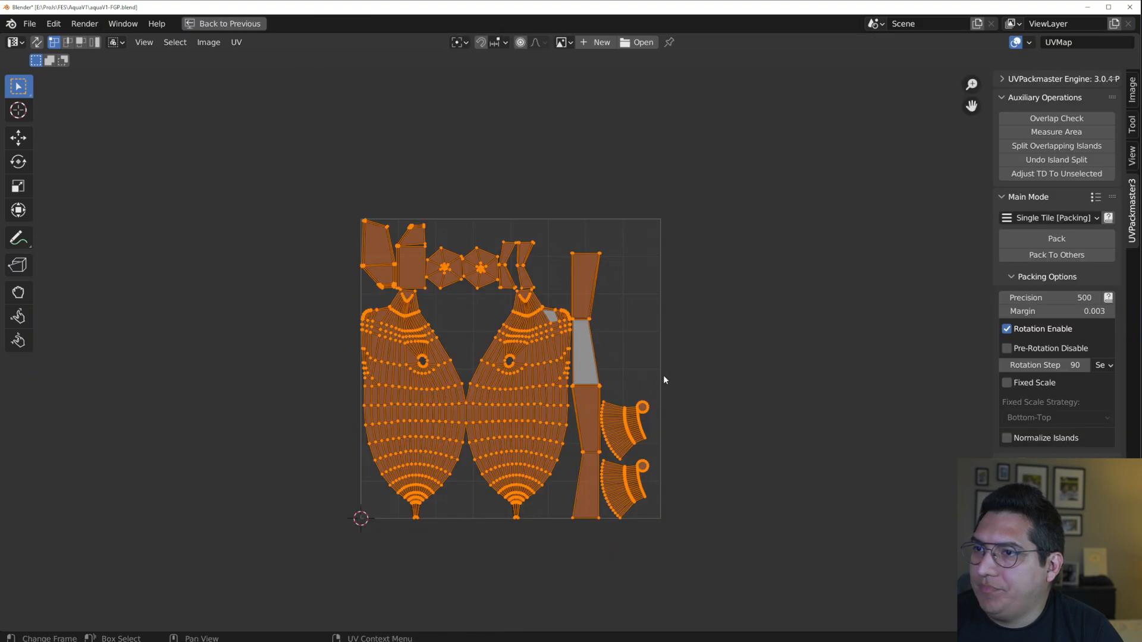
scroll(662, 379, up, 4)
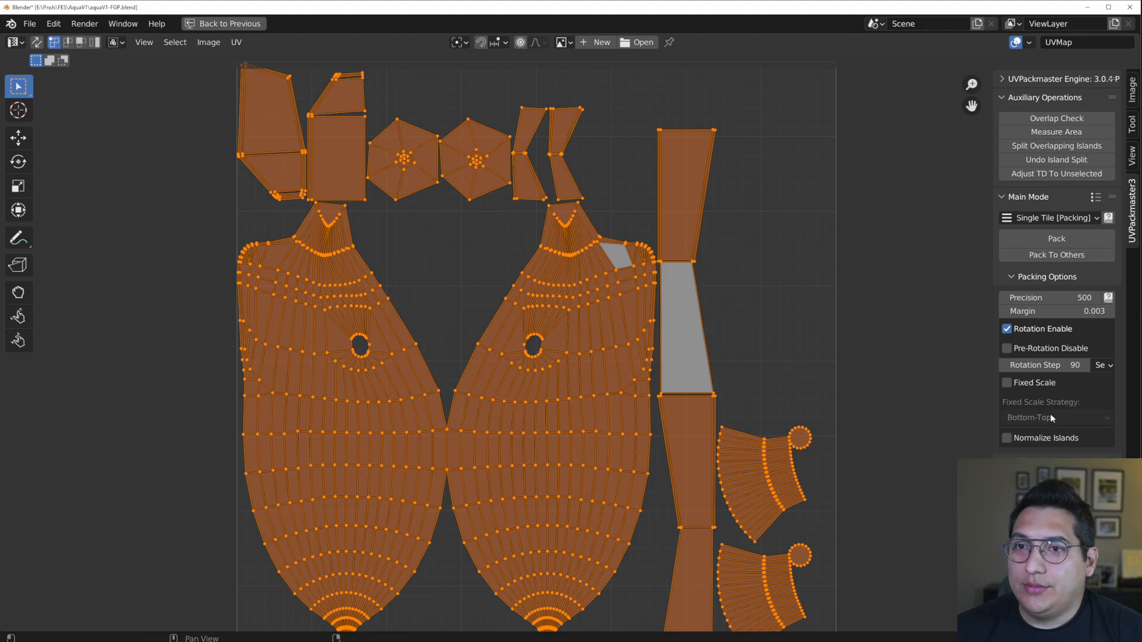
- Pack the selected UV islands into a single tile with UVPackmaster3's current options and inspect the spacing
click(1056, 238)
scroll(716, 401, down, 6)
scroll(572, 363, up, 2)
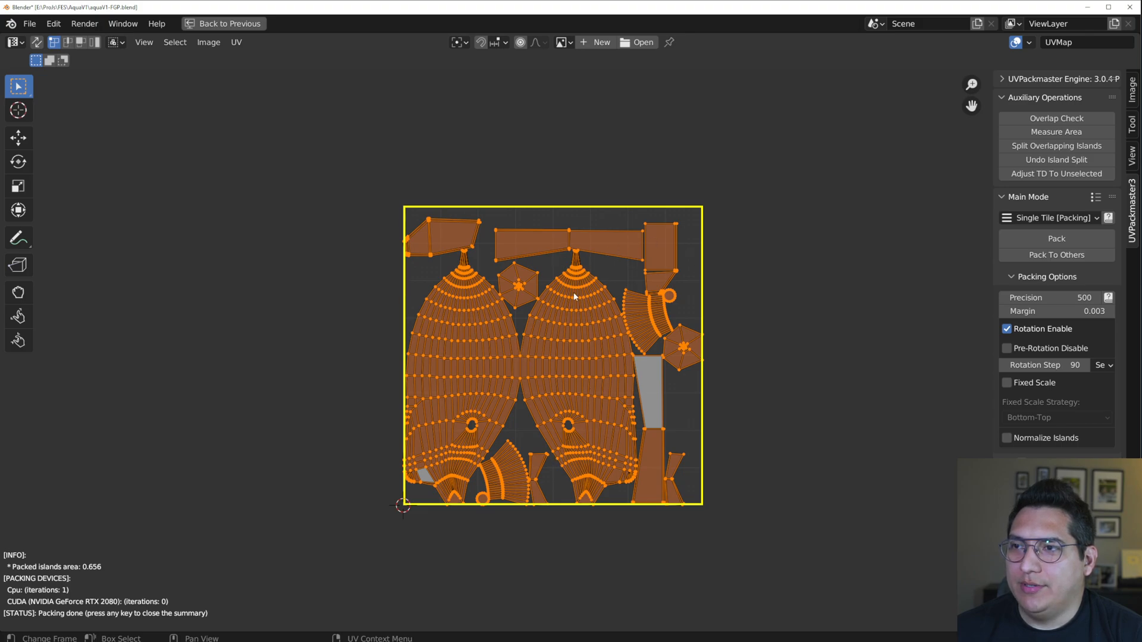
scroll(574, 296, up, 5)
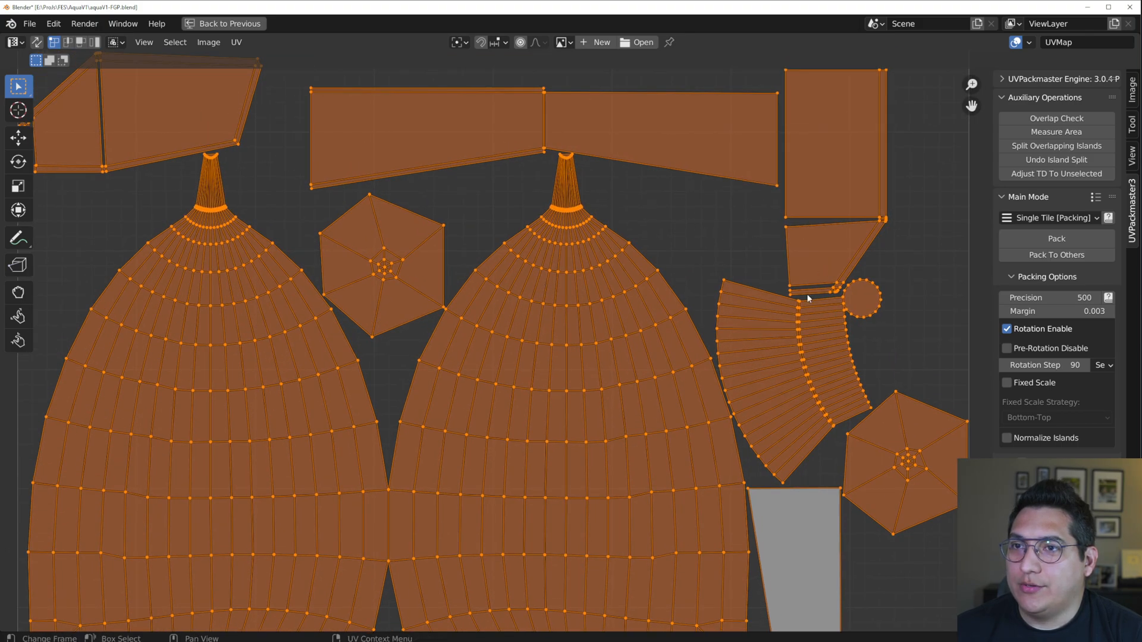
- Set UVPackmaster3's margin to 0.006 and pack the selected UV islands again
click(1048, 311)
click(1047, 312)
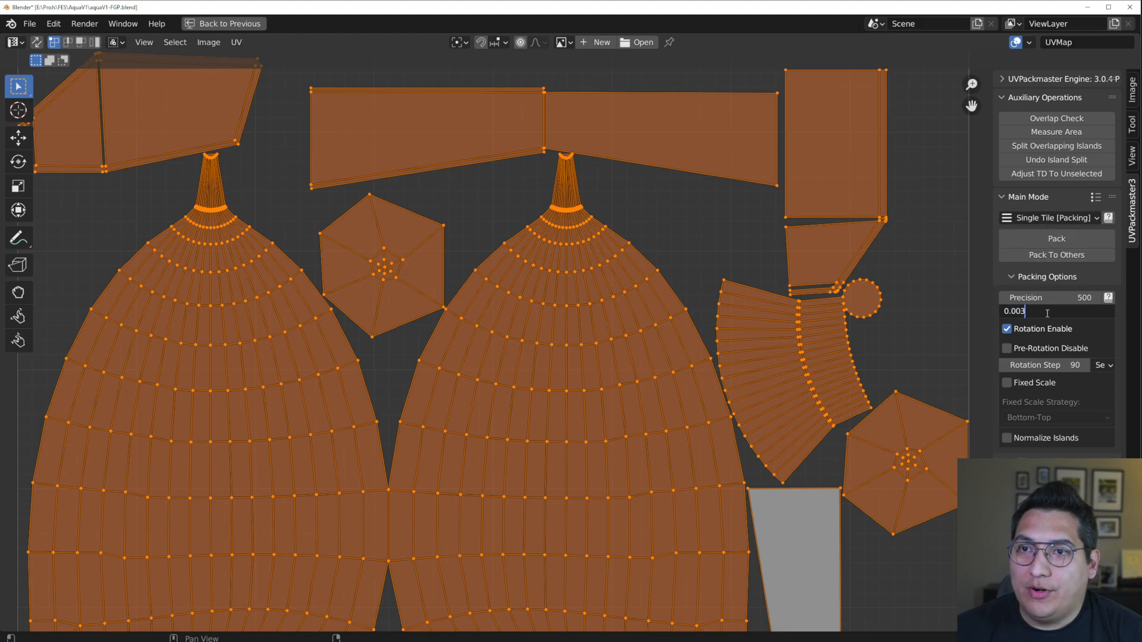
key(BackSpace)
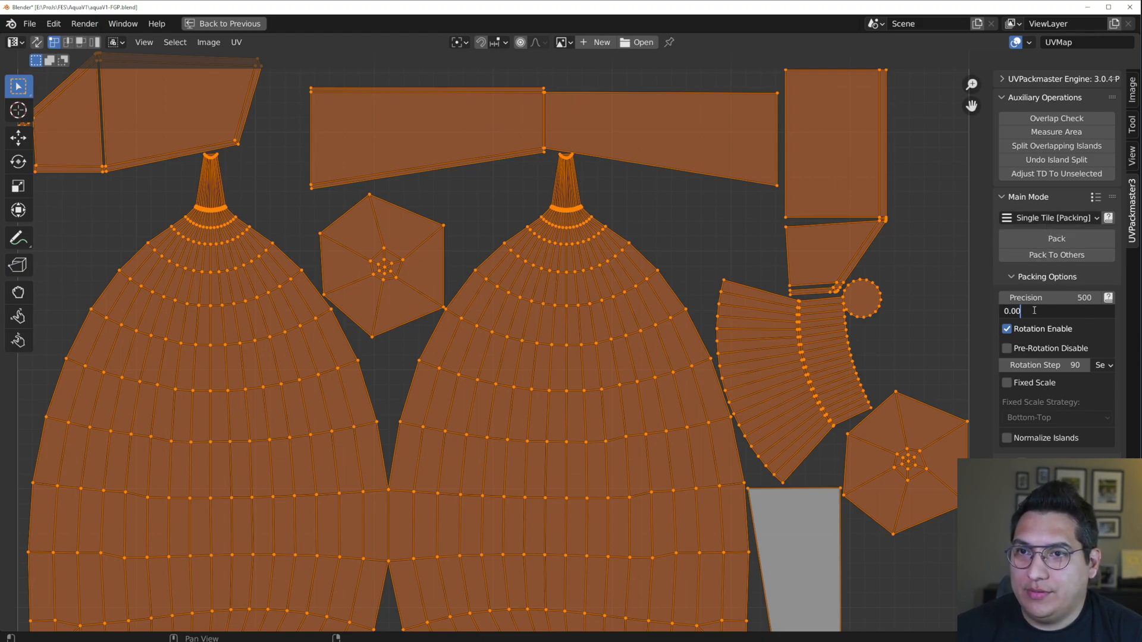
text(6)
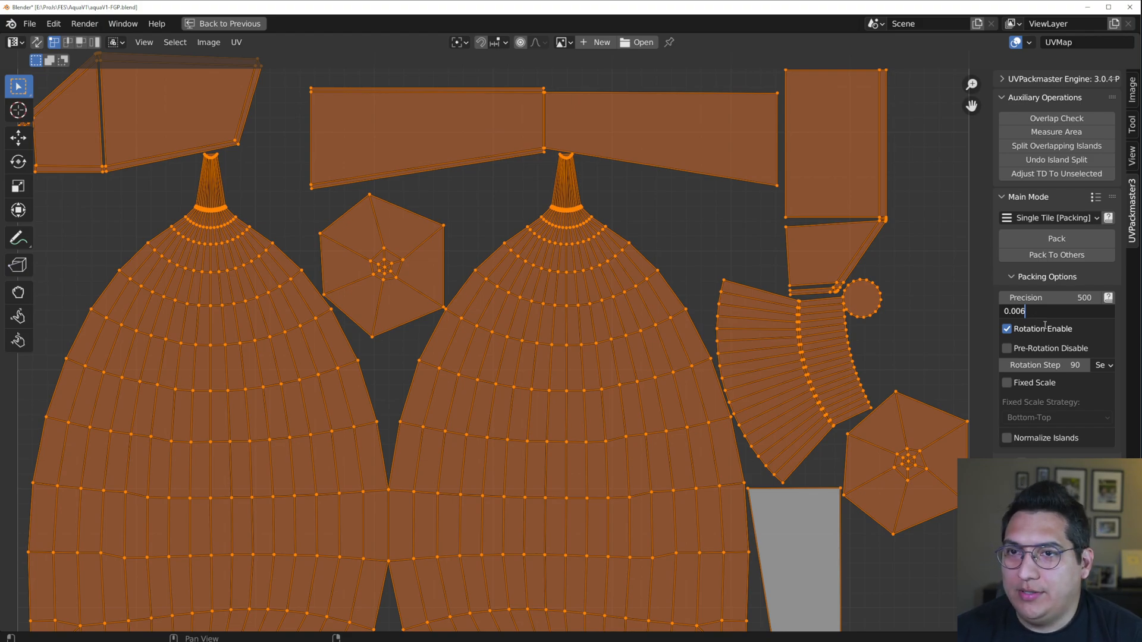
key(Return)
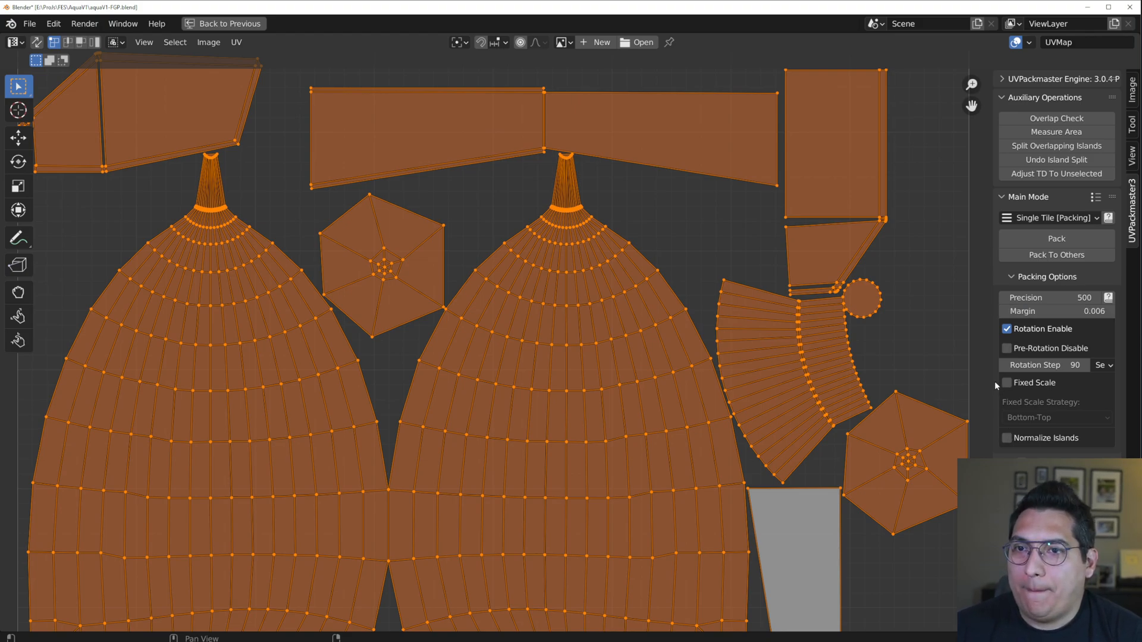
click(1048, 239)
key(Home)
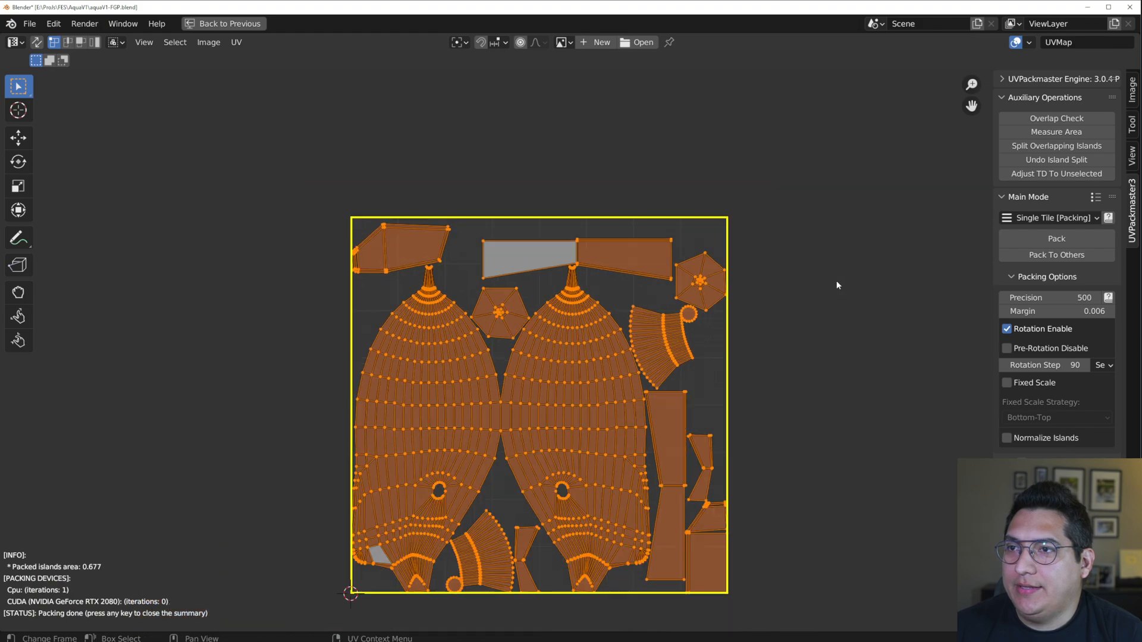
scroll(606, 456, up, 2)
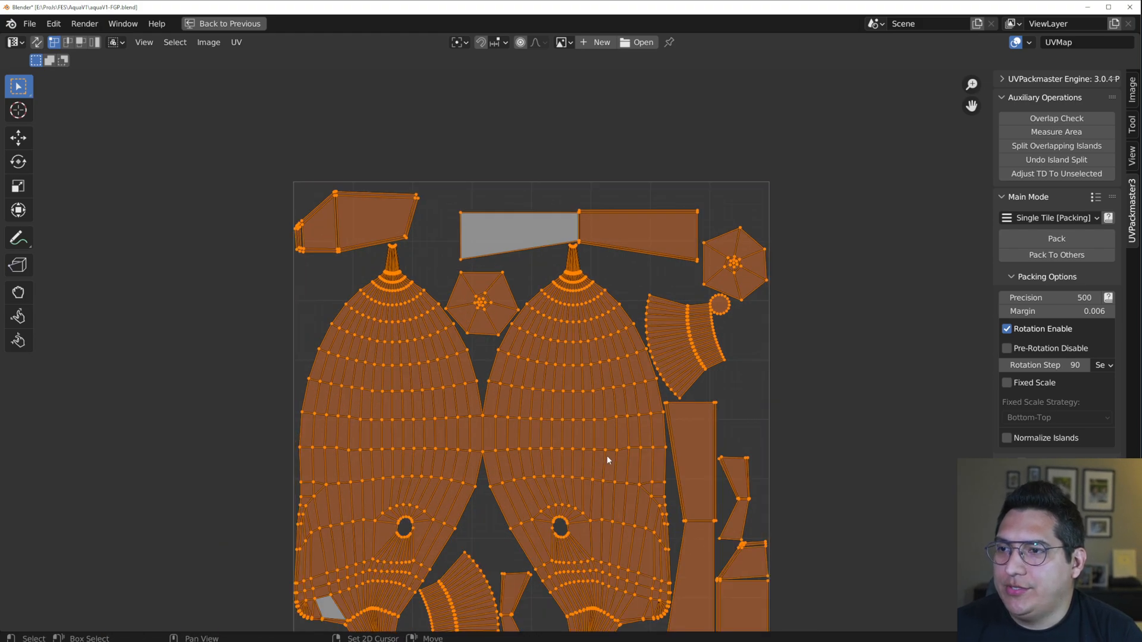
middle_drag(623, 293, 604, 256)
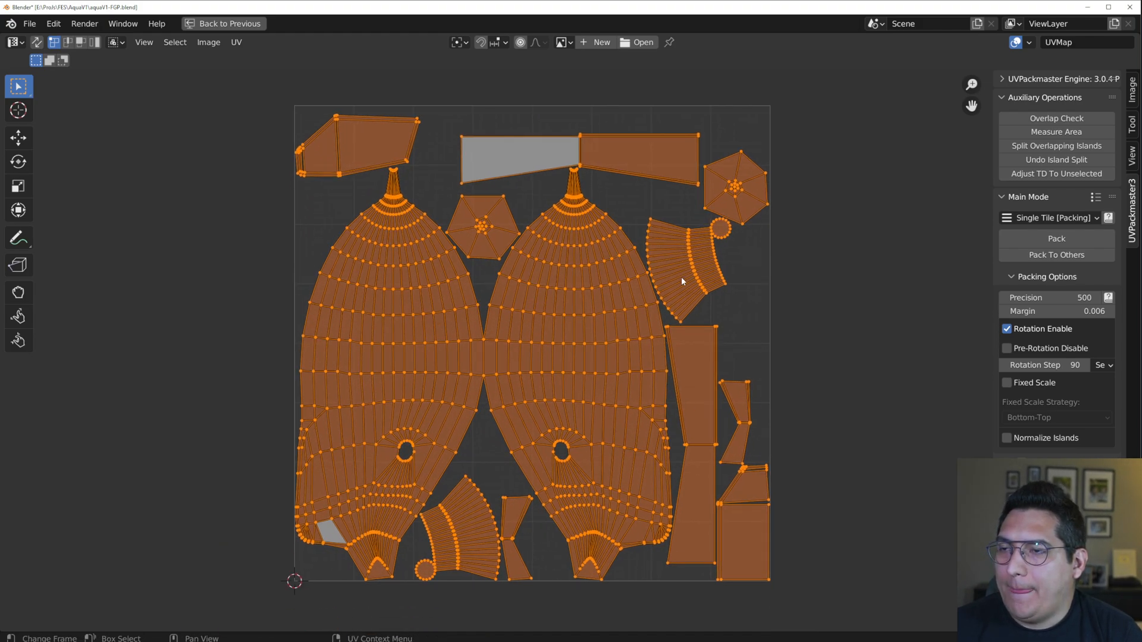
mouse_move(720, 288)
middle_down()
mouse_move(713, 387)
mouse_move(721, 268)
mouse_move(719, 304)
middle_up()
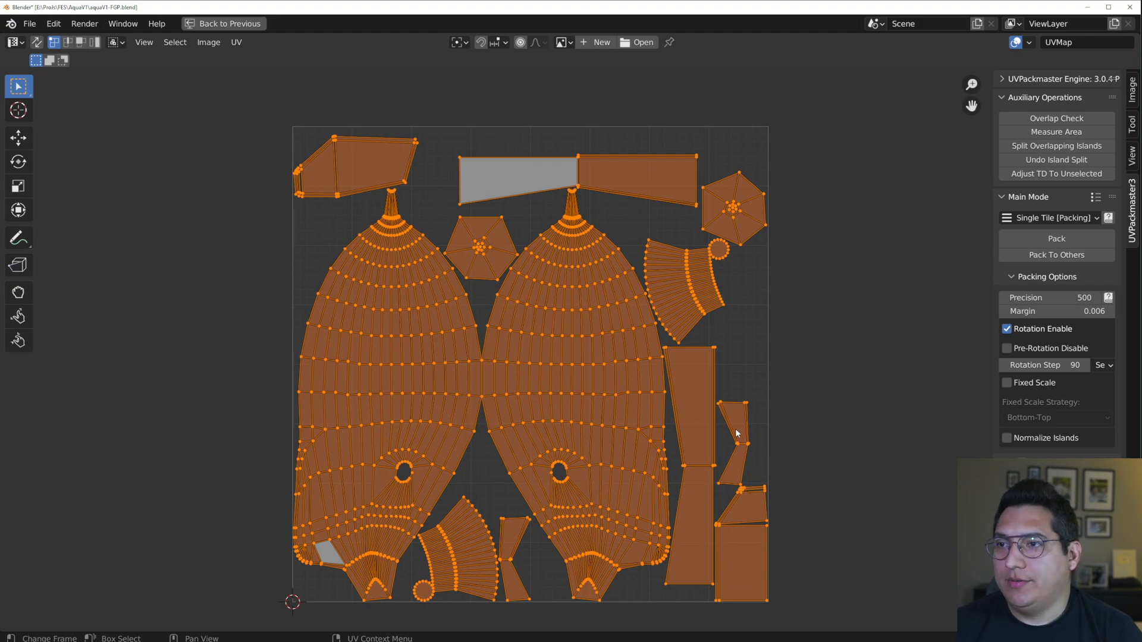
- Restore the split UV Editing layout, hide the UV editor's sidebar and fit the packed layout in view
key(ctrl+space)
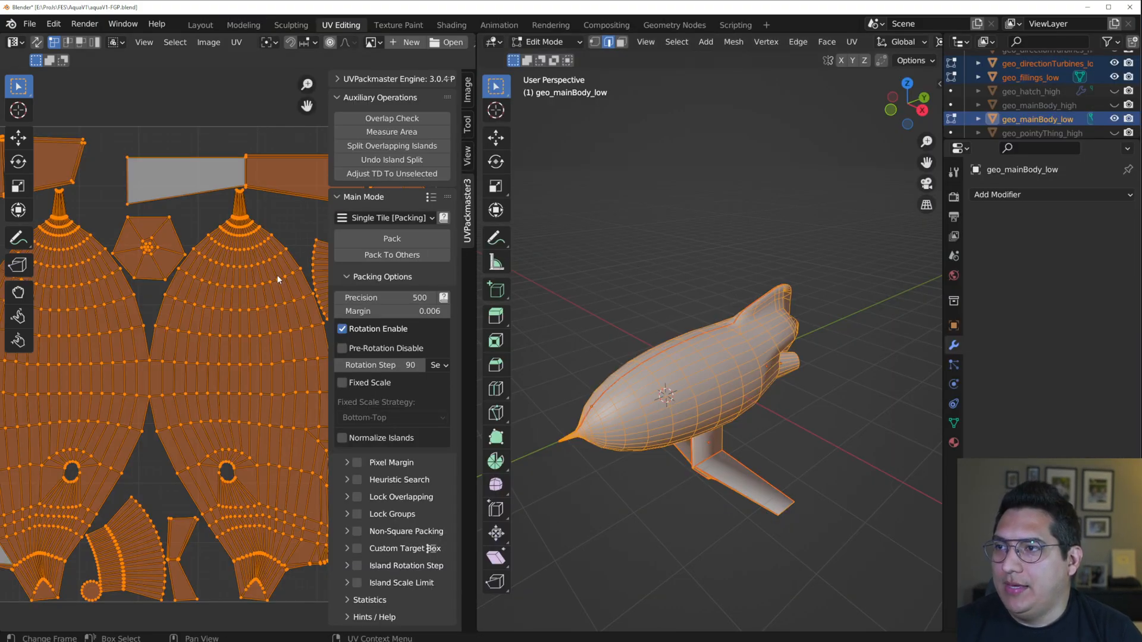
key(n)
key(Home)
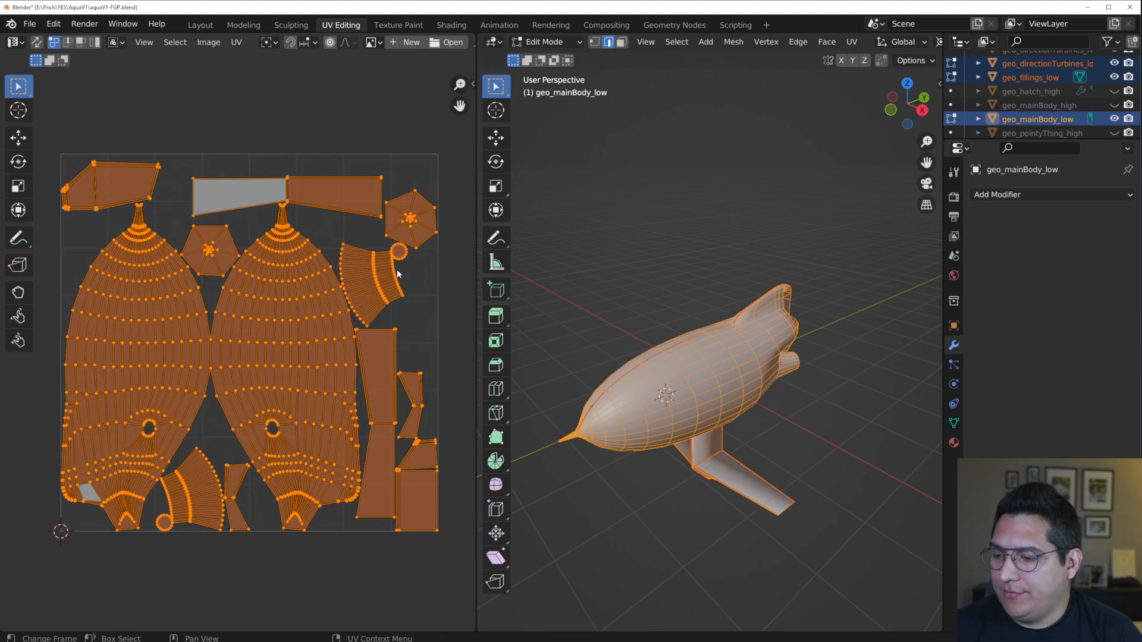
key(n)
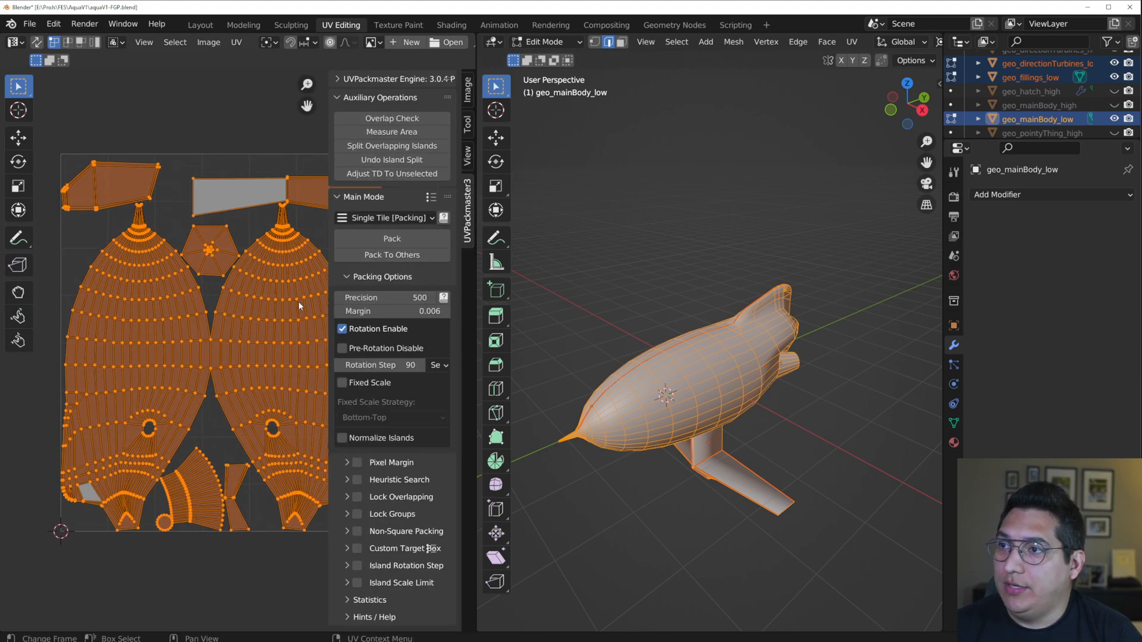
key(n)
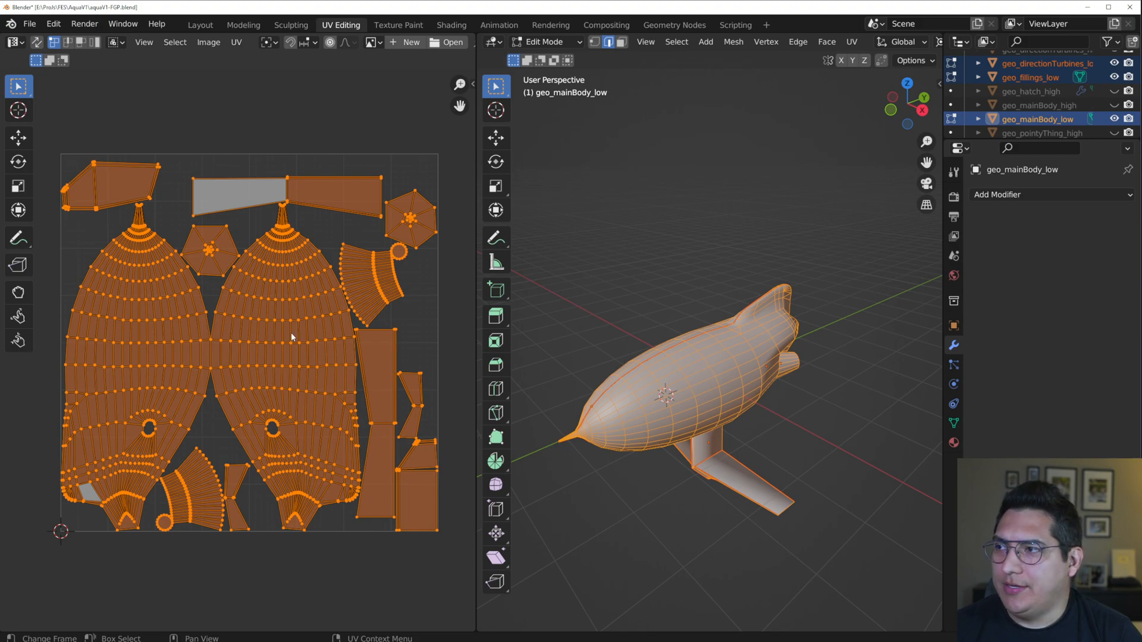
middle_drag(791, 365, 494, 351)
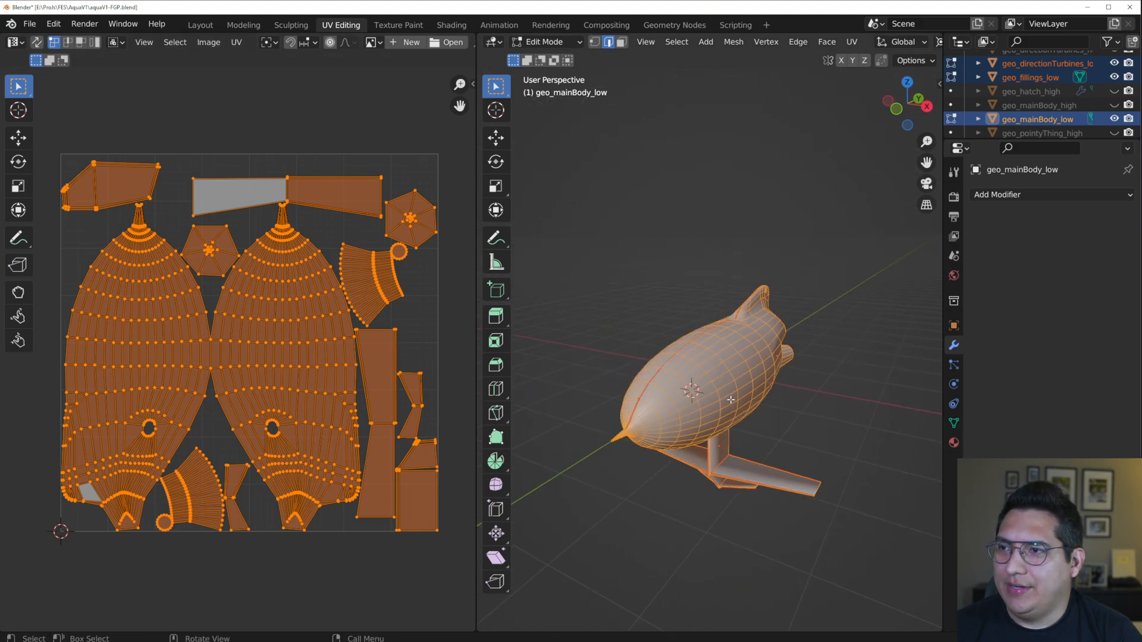
middle_drag(745, 352, 697, 360)
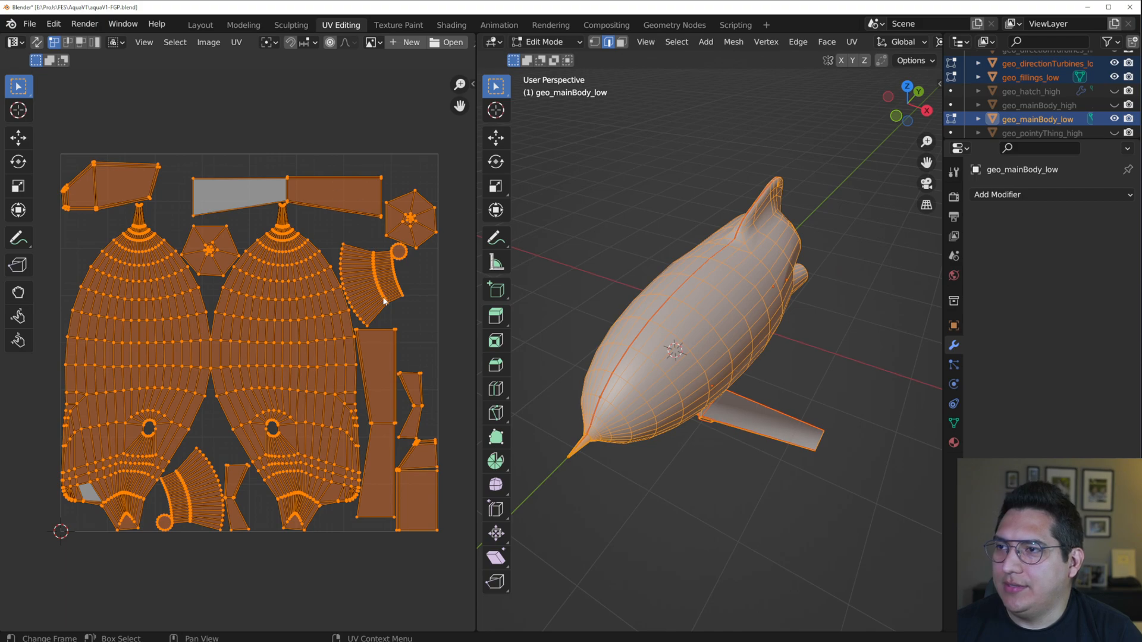
key(n)
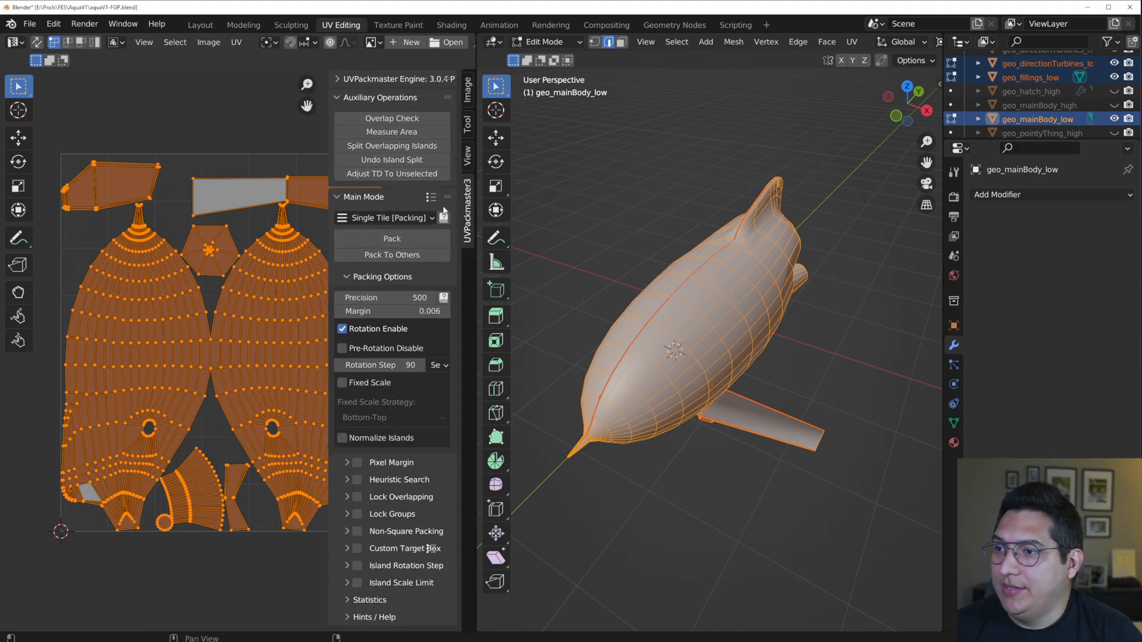
key(n)
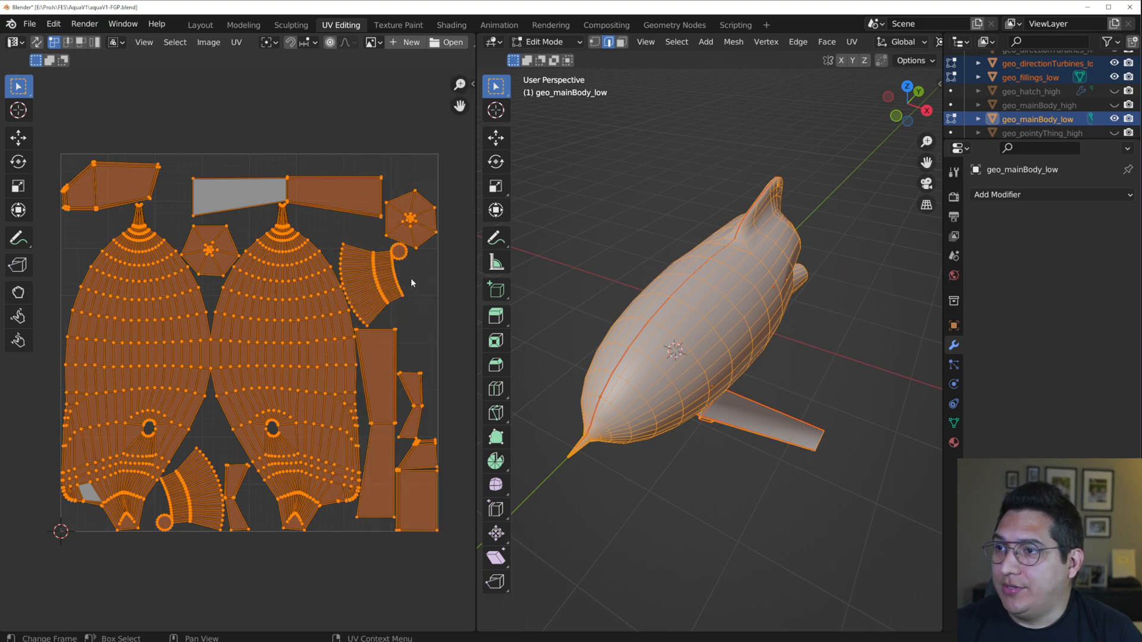
middle_drag(666, 321, 702, 316)
- Return the low-poly objects to Object Mode and enlarge the Outliner to list the whole collection
key(Tab)
middle_drag(777, 343, 777, 369)
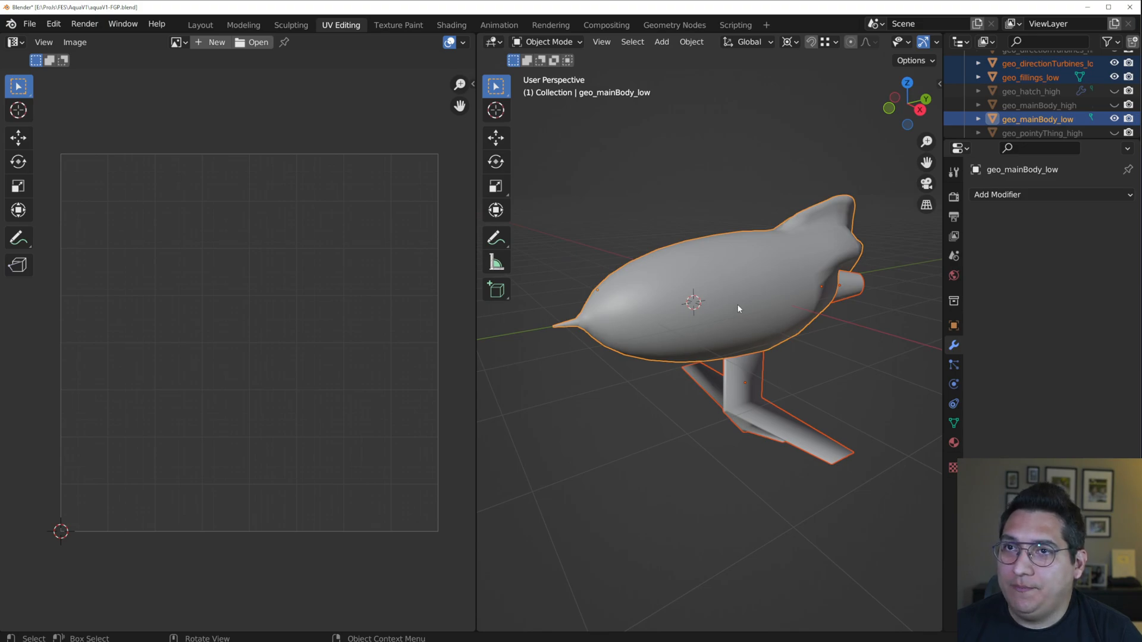
drag(992, 143, 990, 318)
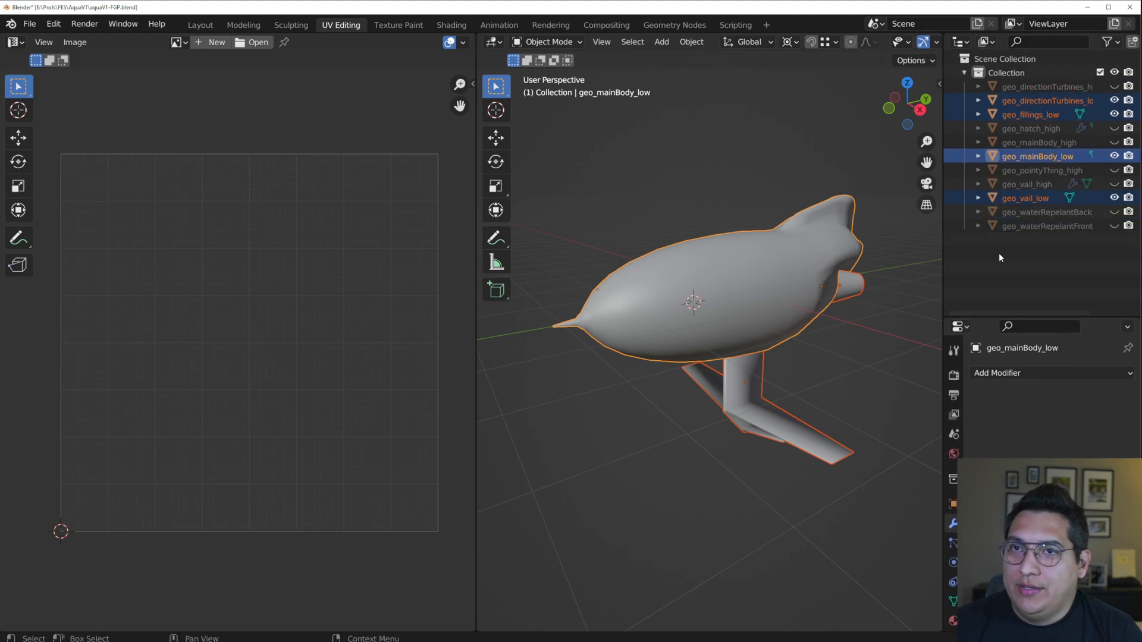
- Select all visible low-poly objects and move them into a new collection named aquaV1_low
click(781, 335)
key(alt+a)
key(a)
middle_drag(794, 245, 783, 265)
key(m)
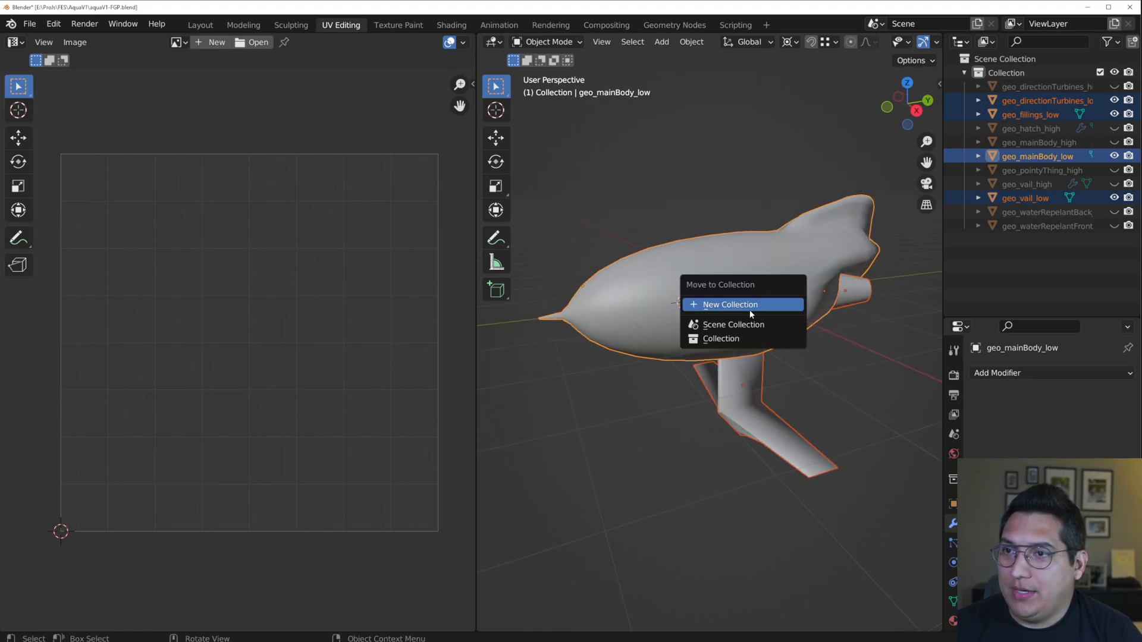
key(m)
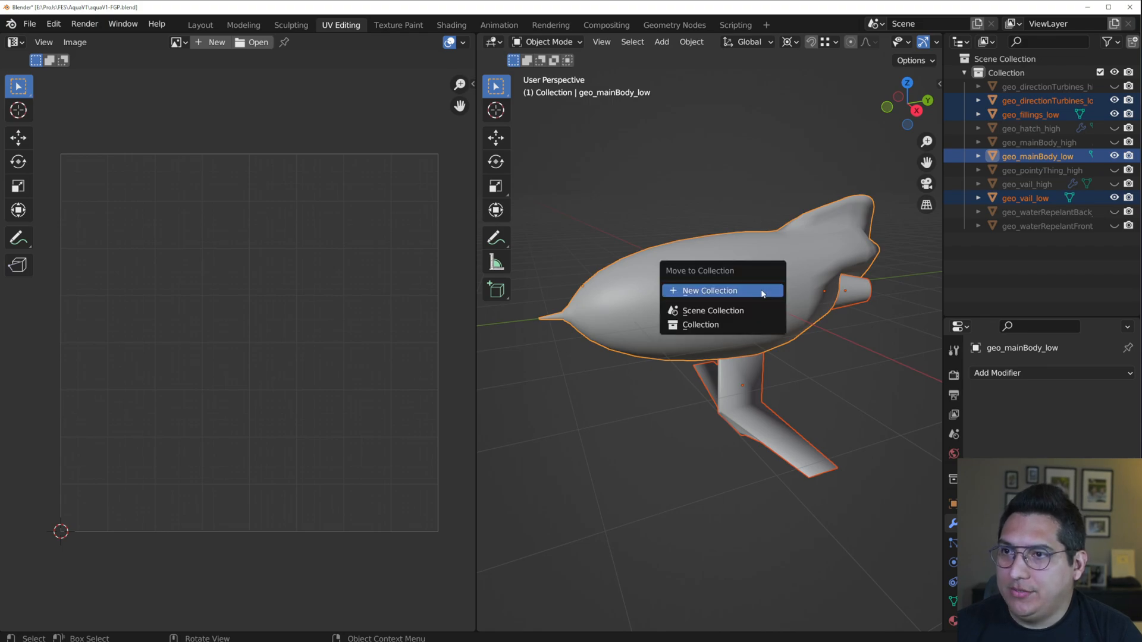
click(709, 290)
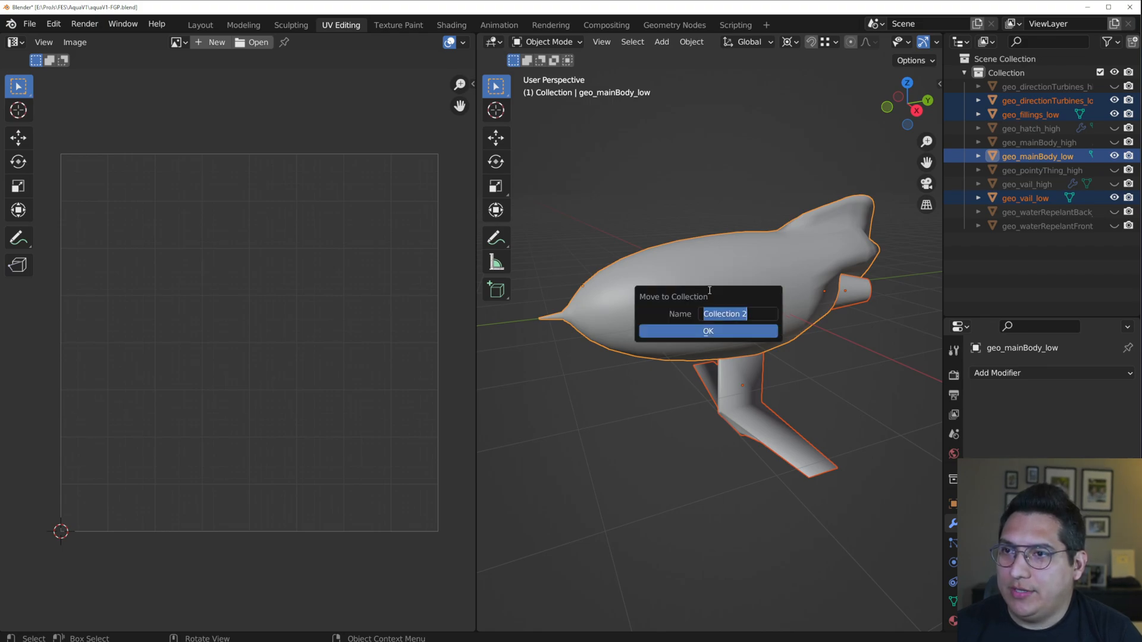
text(low)
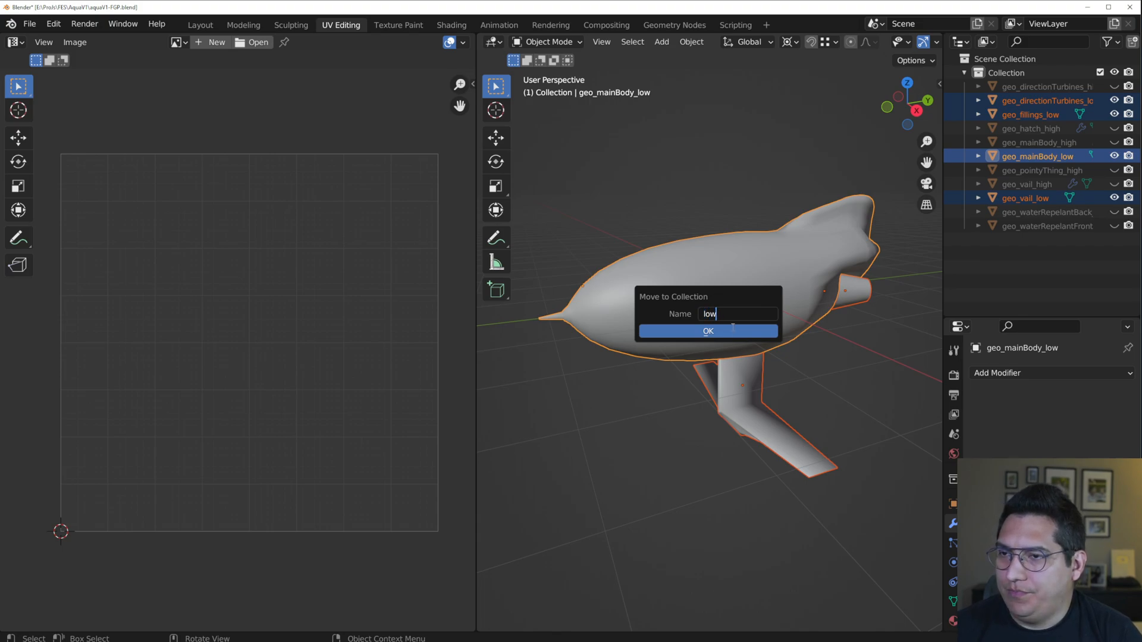
text(Pol)
key(BackSpace)
key(BackSpace)
key(BackSpace)
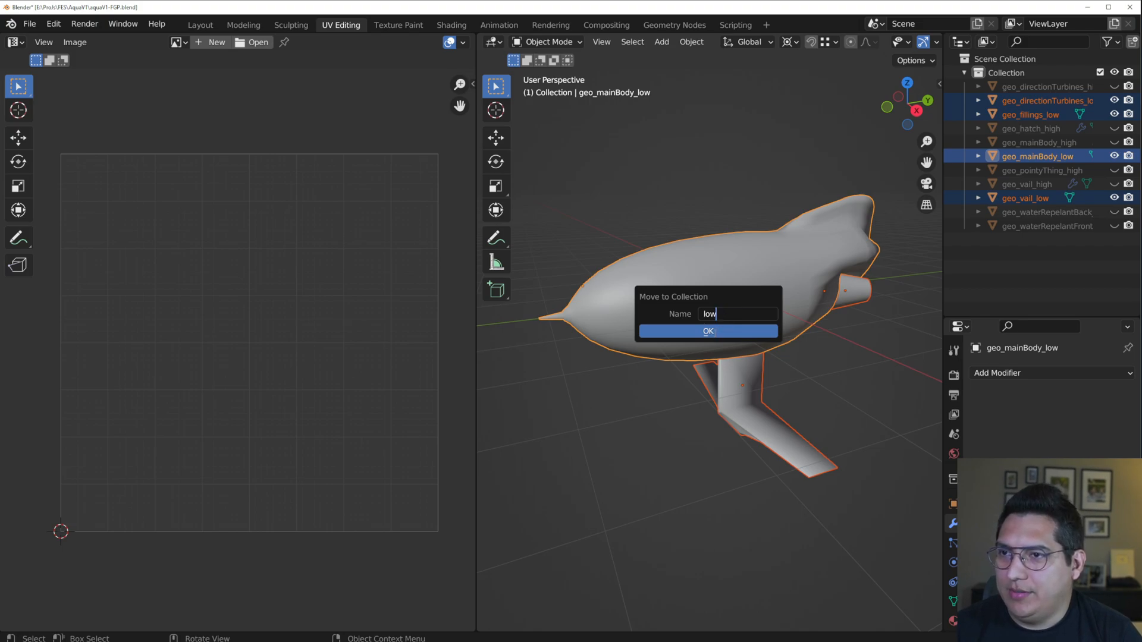
text(aqua_)
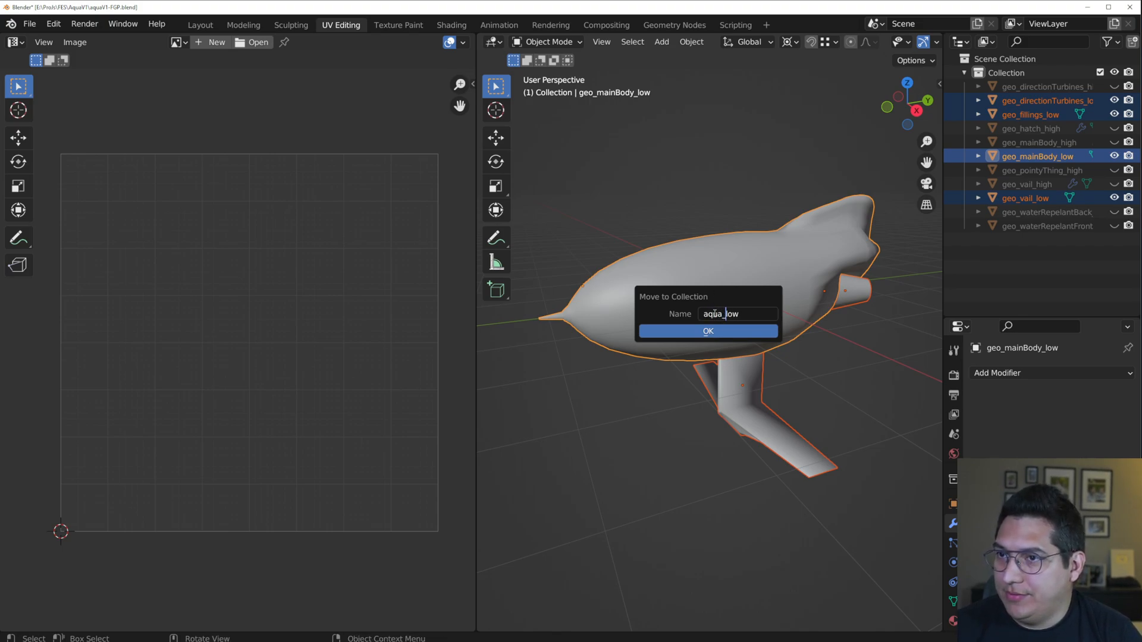
click(723, 314)
text(V1)
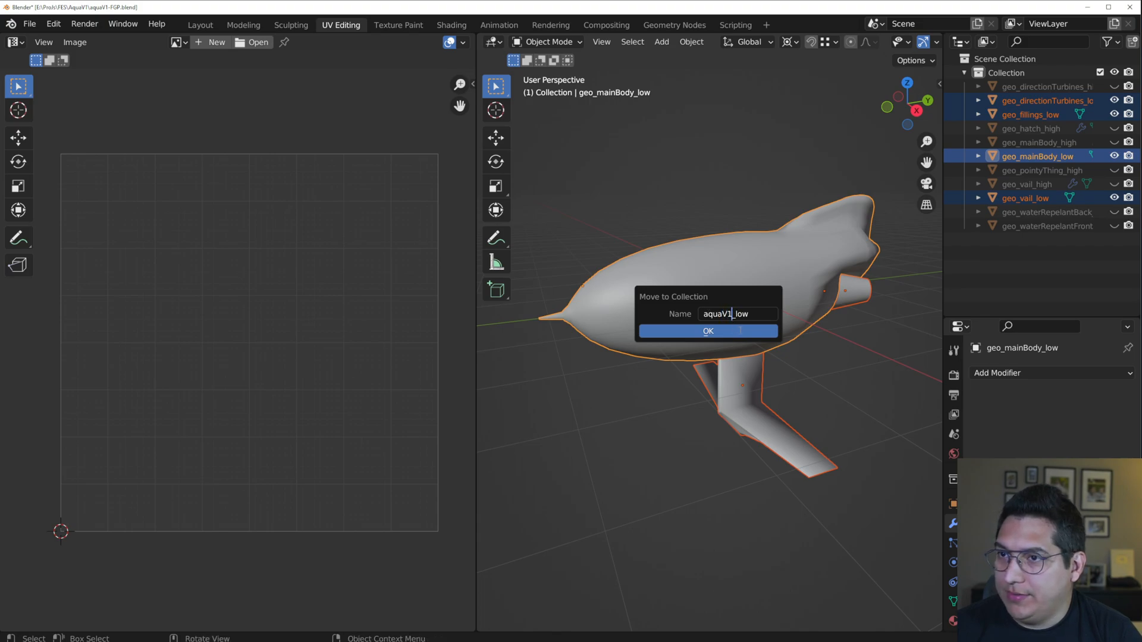
click(730, 332)
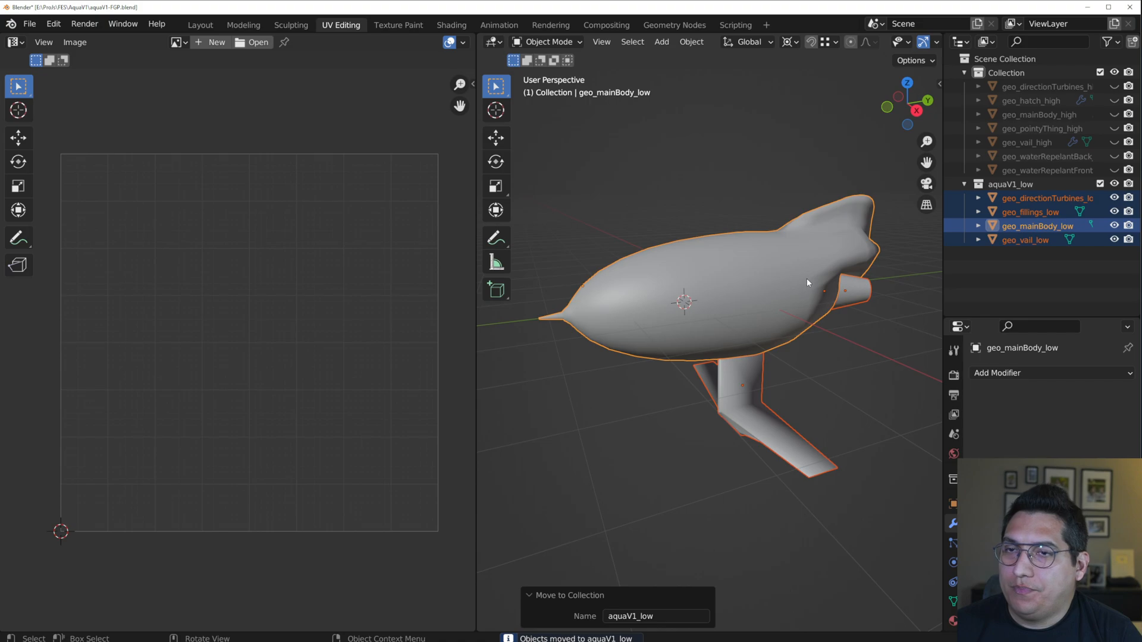
- Collapse and hide the aquaV1_low collection, and unhide all the high-poly objects in Collection
click(964, 185)
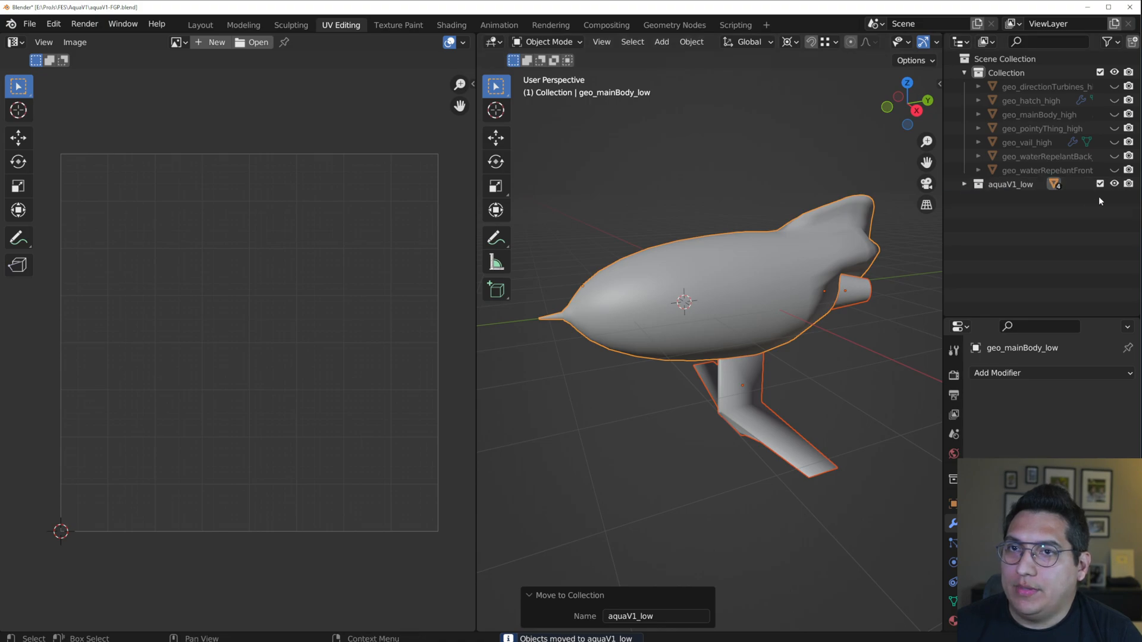
click(1113, 184)
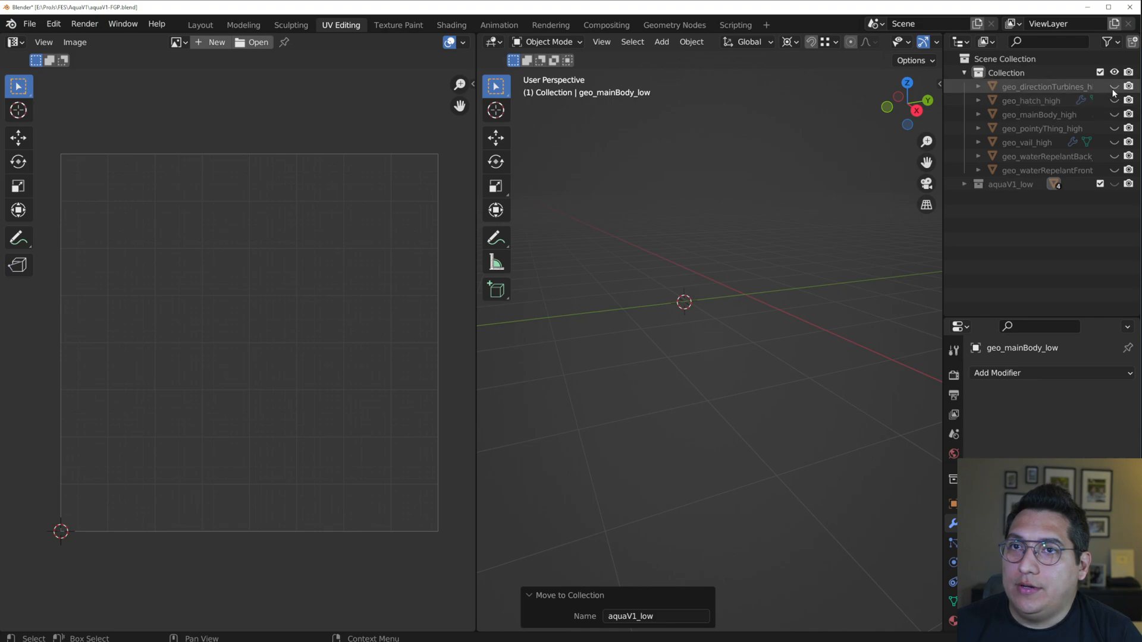
drag(1114, 87, 1115, 170)
- Select all the visible high-poly objects and move them into a new collection named aquaV1_high
click(809, 251)
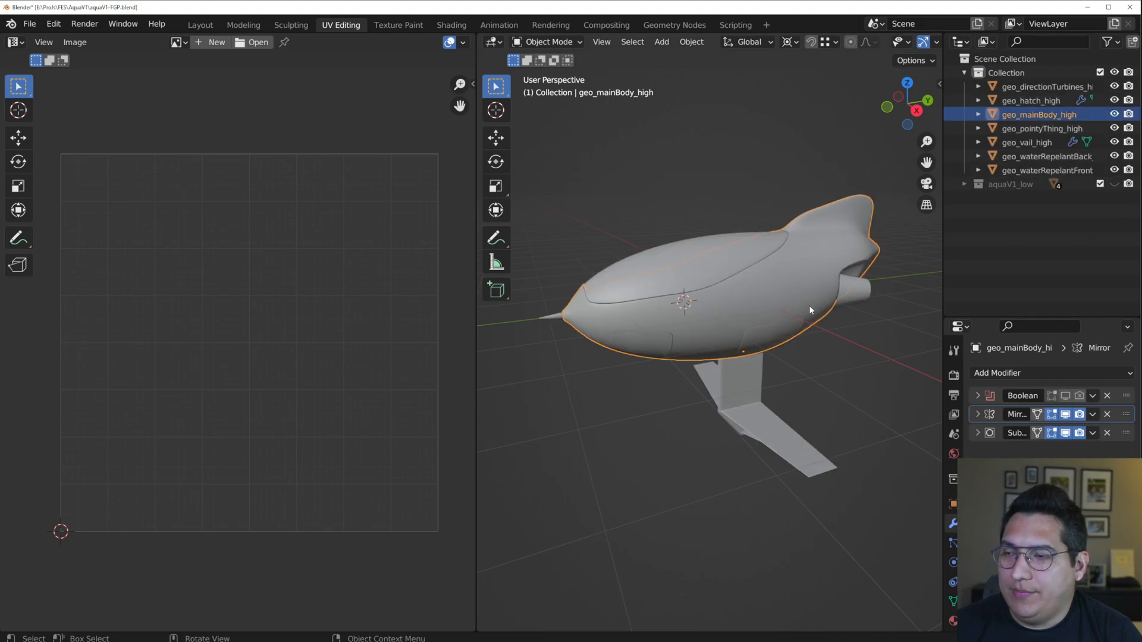
key(a)
mouse_move(824, 317)
middle_down()
mouse_move(843, 309)
mouse_move(825, 311)
middle_up()
key(m)
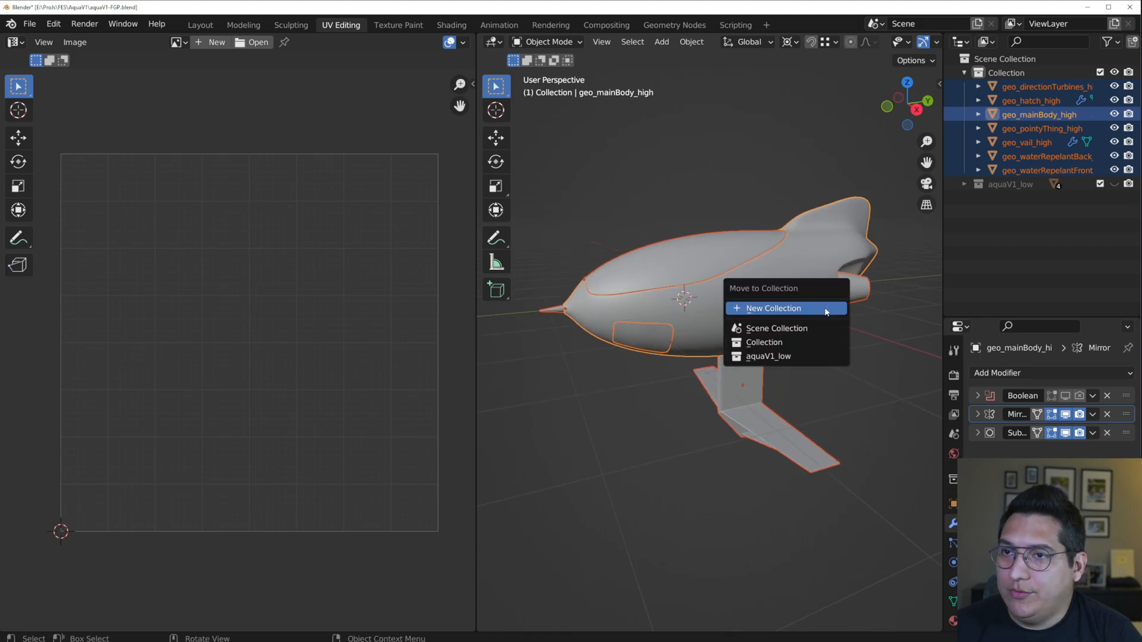
click(826, 309)
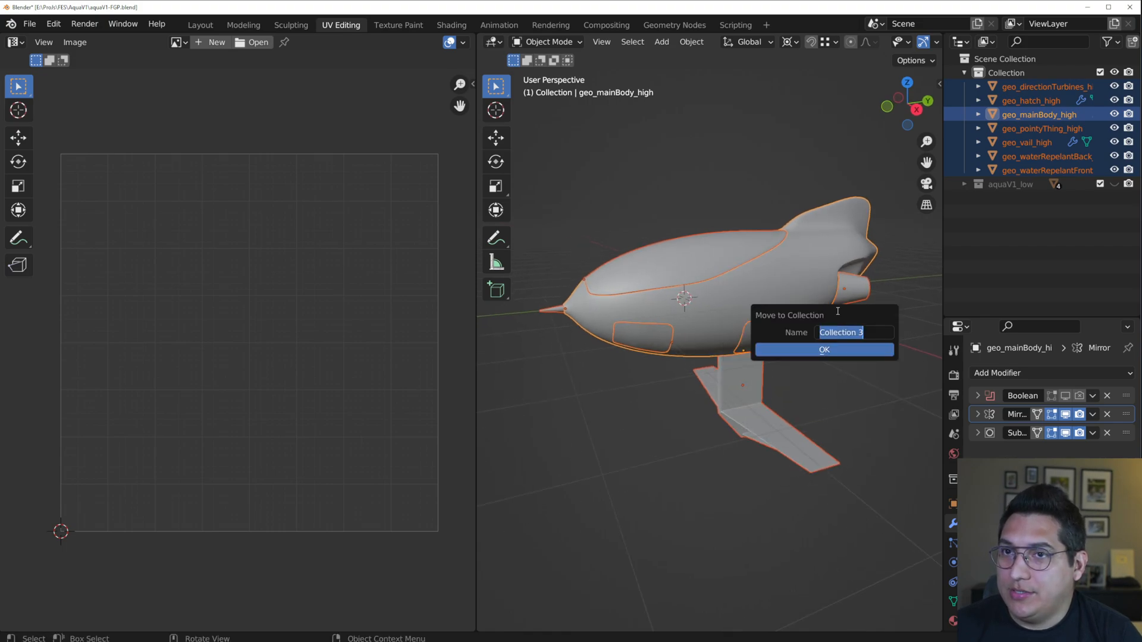
text(aqua)
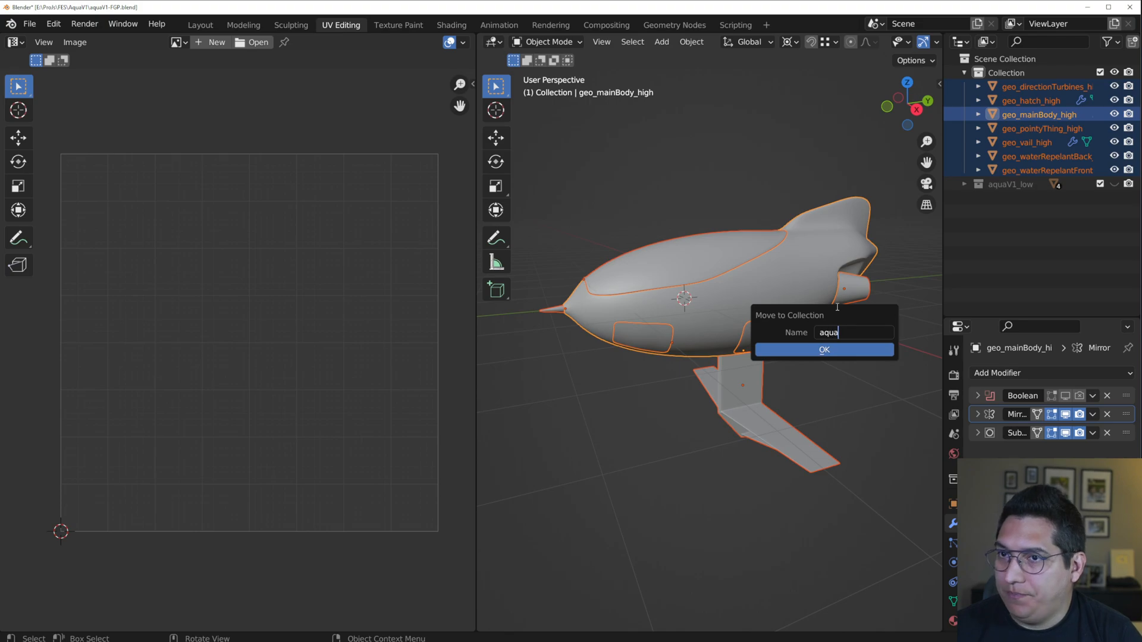
text(V1)
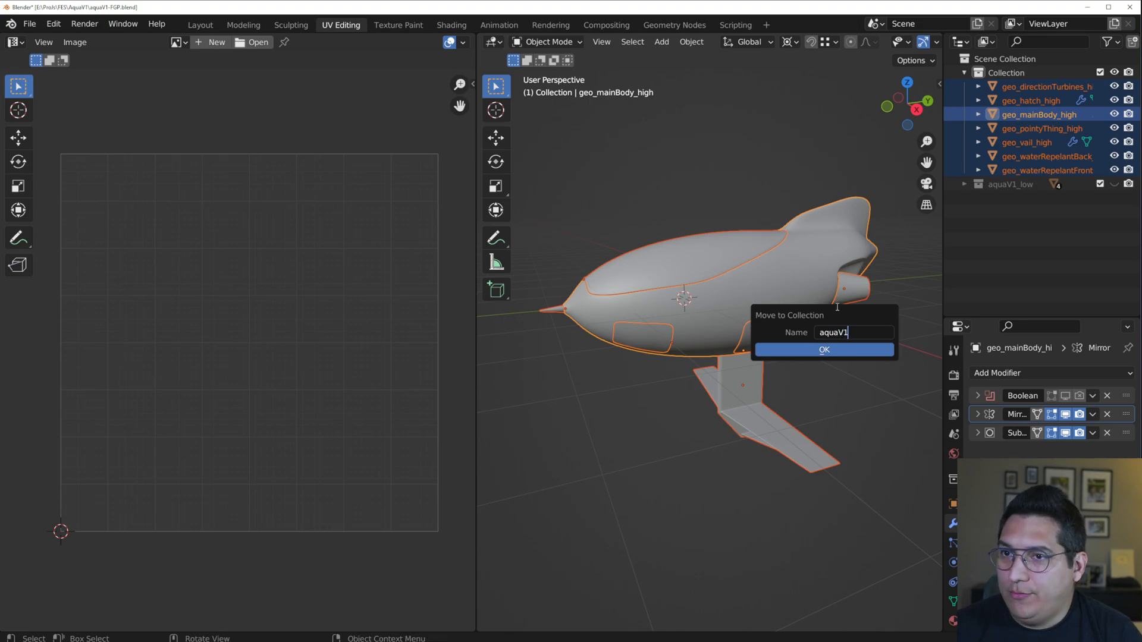
text(_)
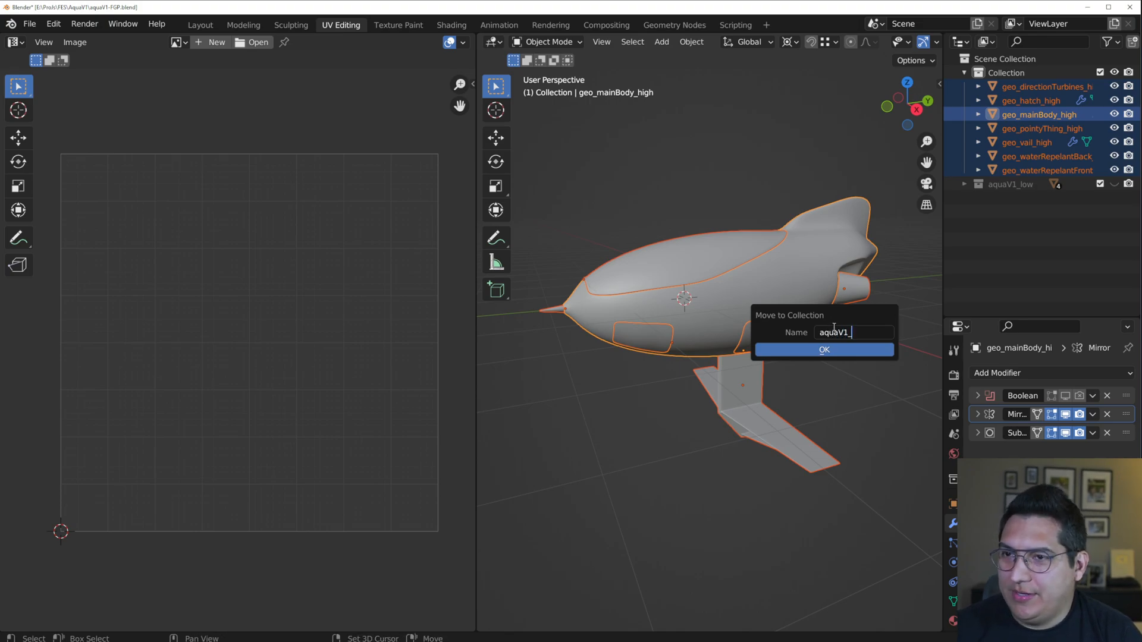
text(hiugh)
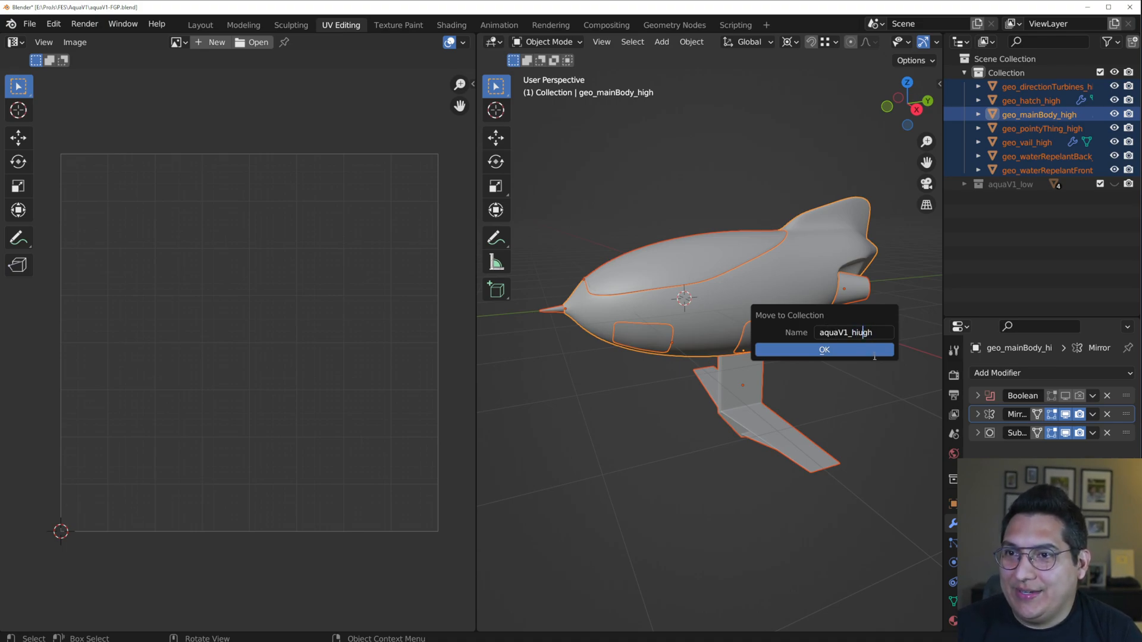
key(BackSpace)
click(856, 351)
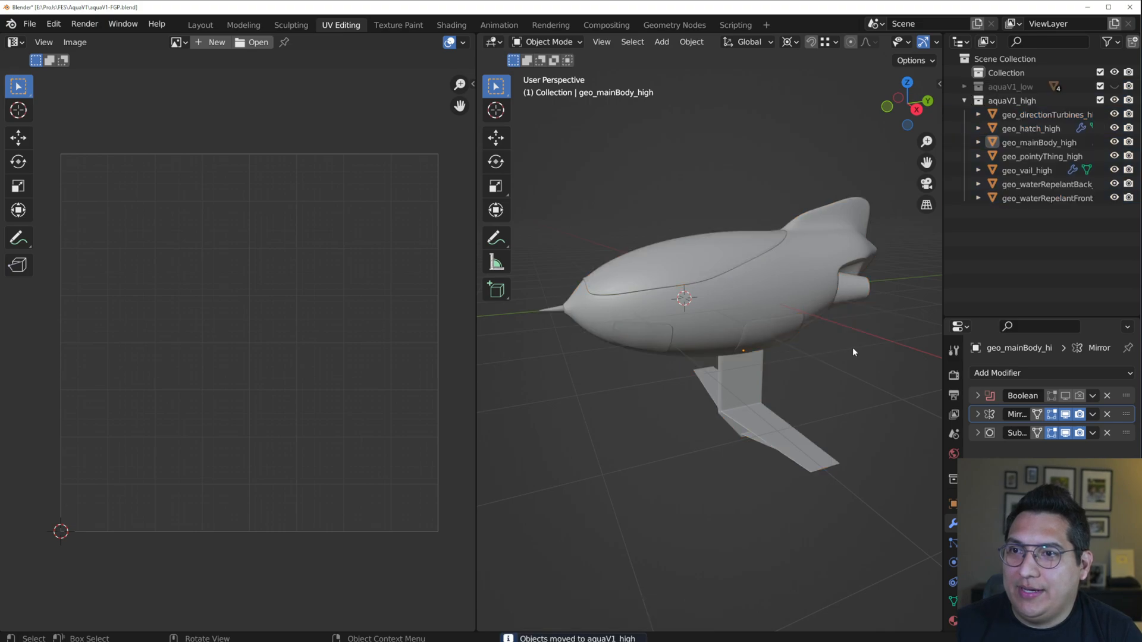
- Hide and collapse the aquaV1_high collection, and unhide the aquaV1_low collection
middle_drag(837, 363, 821, 381)
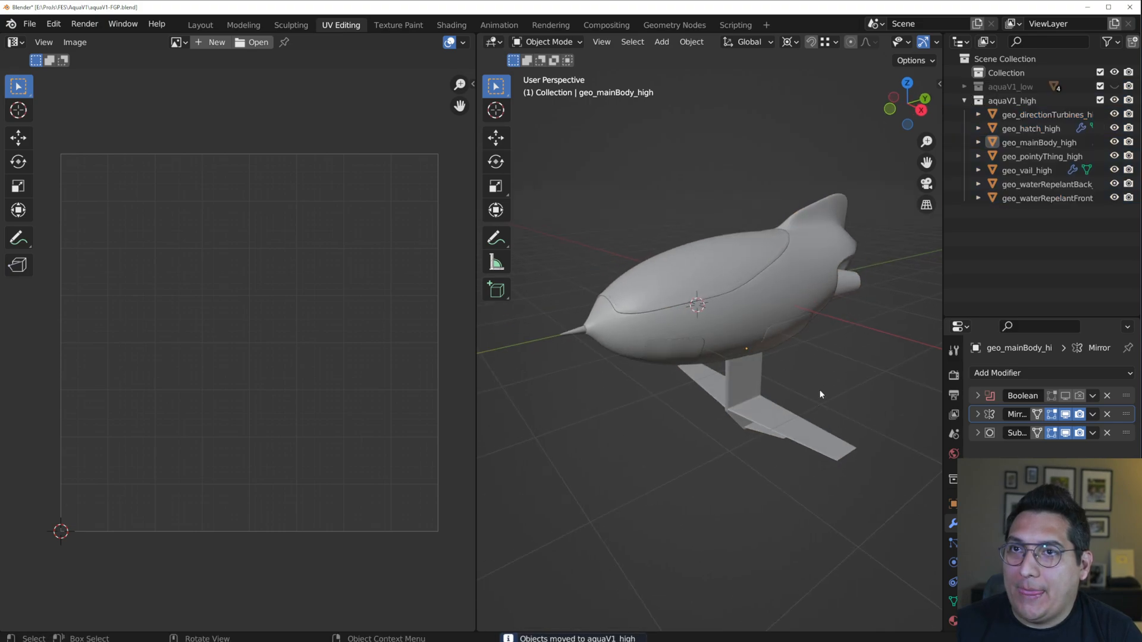
click(1113, 101)
click(964, 101)
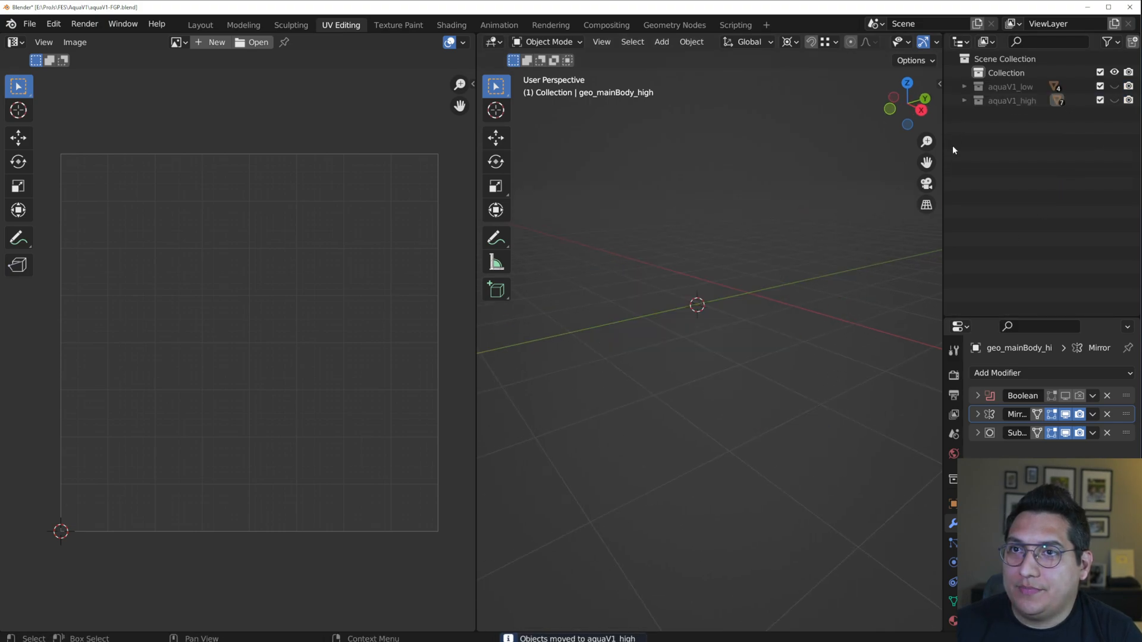
click(1112, 87)
- Select the low-poly objects, inspect their packed UV layout in Edit Mode and return to Object Mode
click(695, 305)
middle_drag(696, 306, 780, 320)
key(Tab)
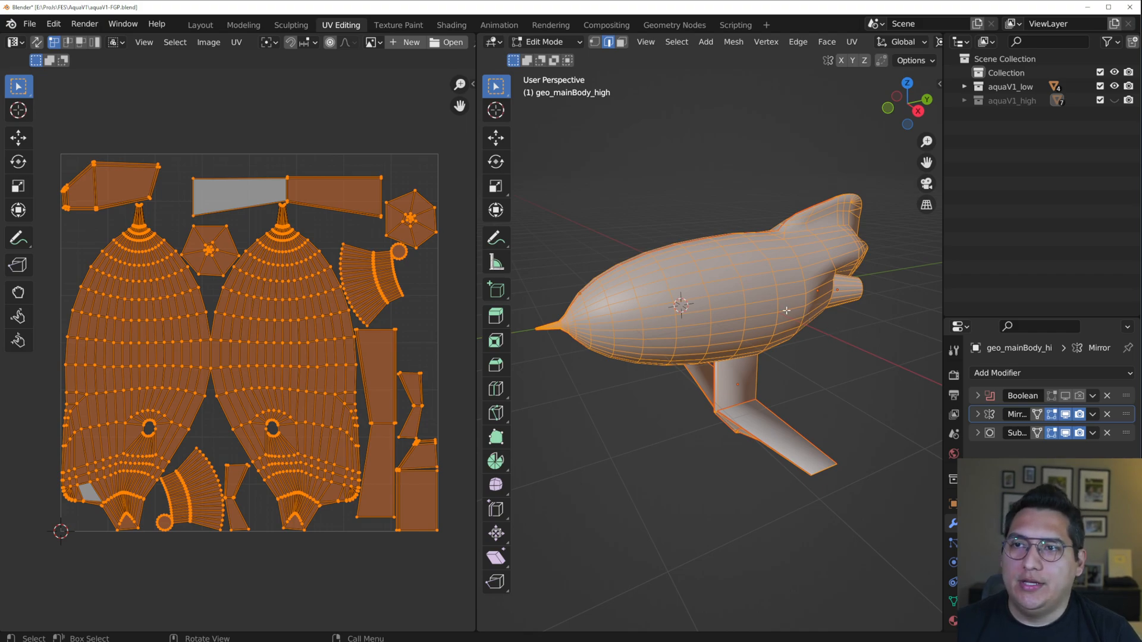
key(Tab)
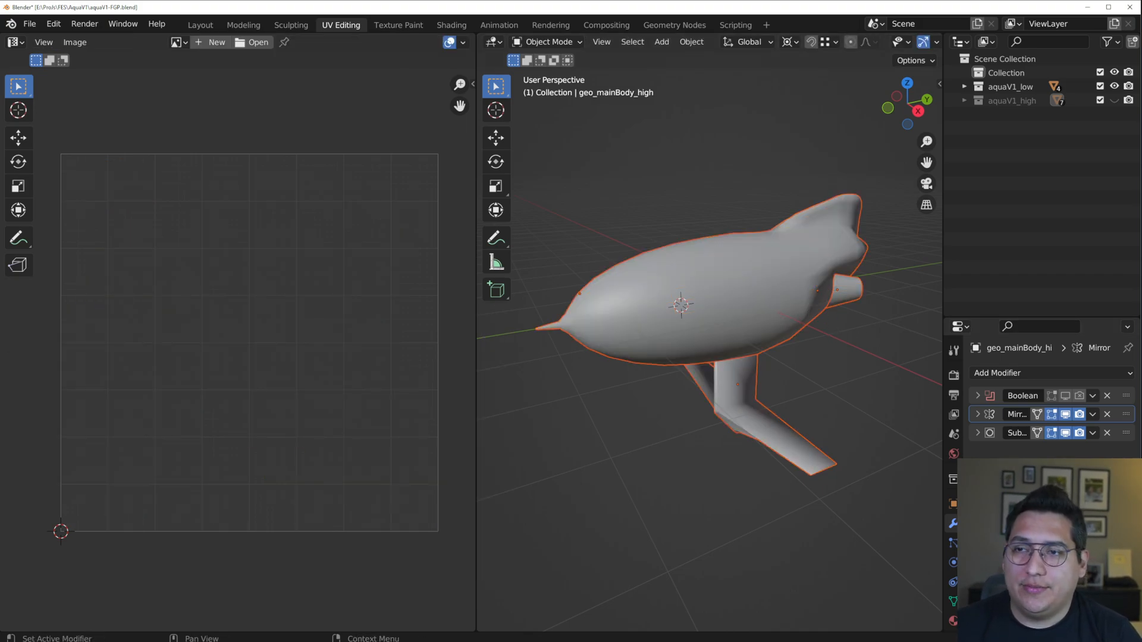